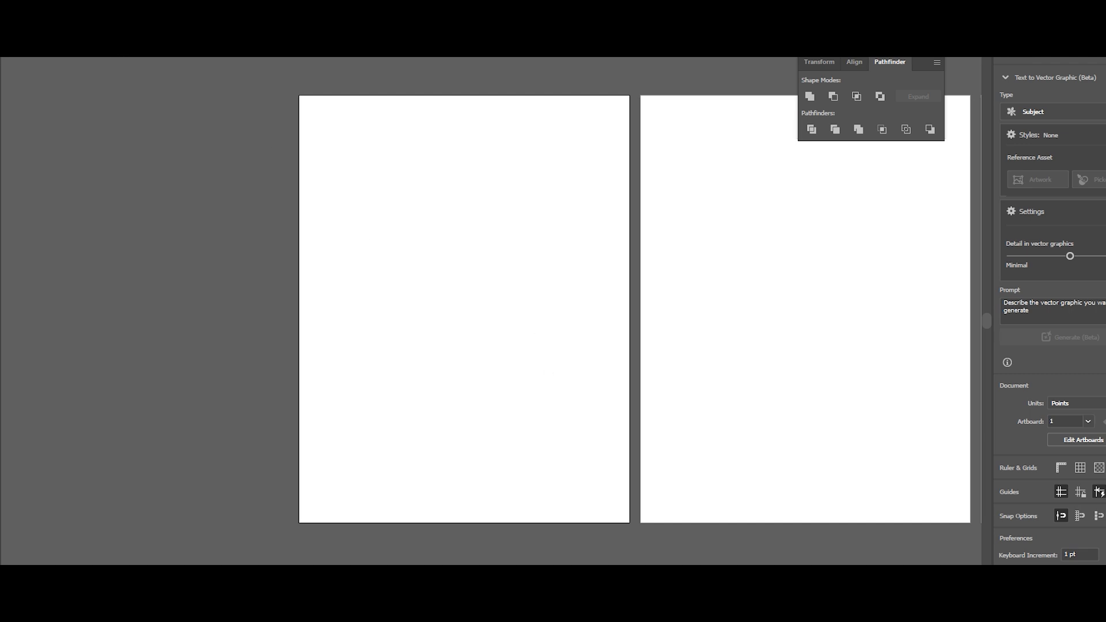
# - Open the AdobeStock_76400137 fruit image, creating another window for the already open document
pyautogui.click(18, 57)
pyautogui.click(55, 60)
pyautogui.scroll(-3, 306, 190)
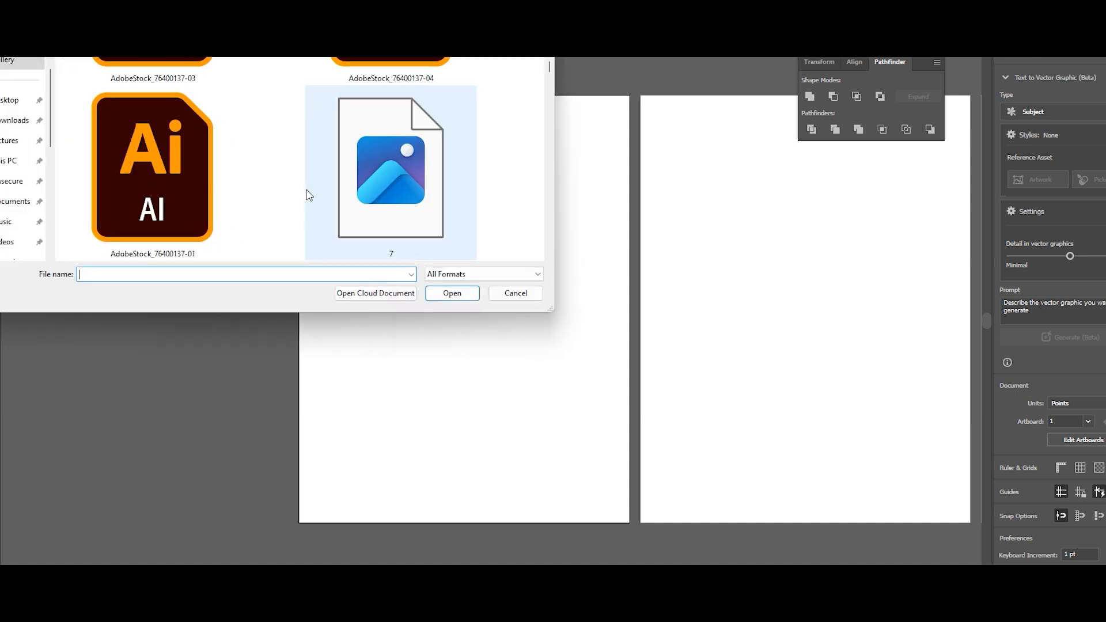
pyautogui.scroll(-1, 351, 196)
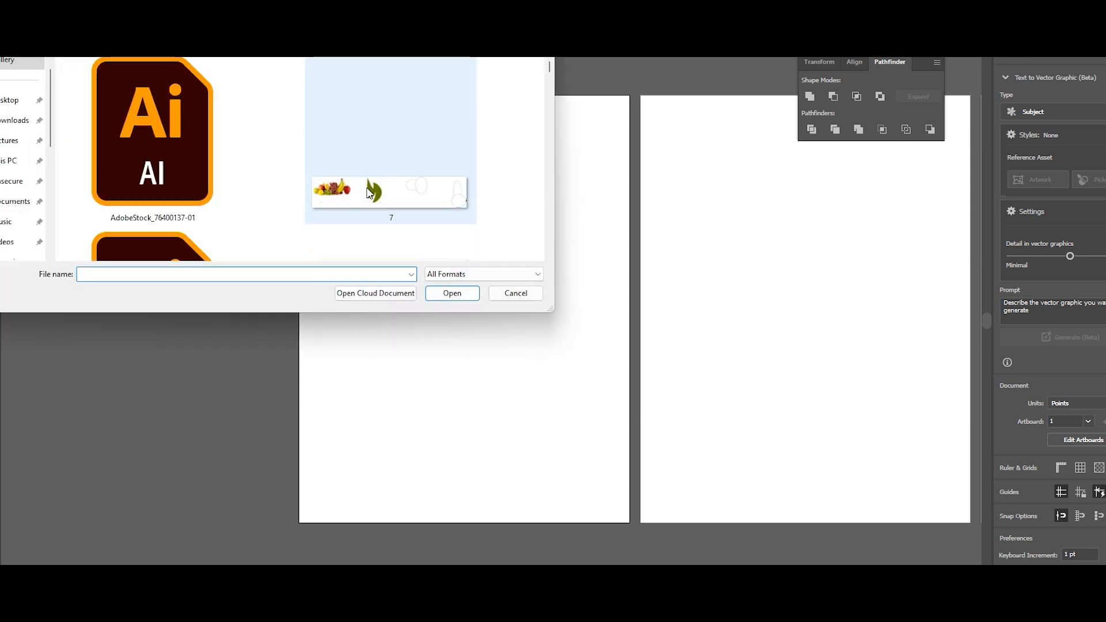
pyautogui.scroll(-5, 377, 207)
pyautogui.click(223, 206)
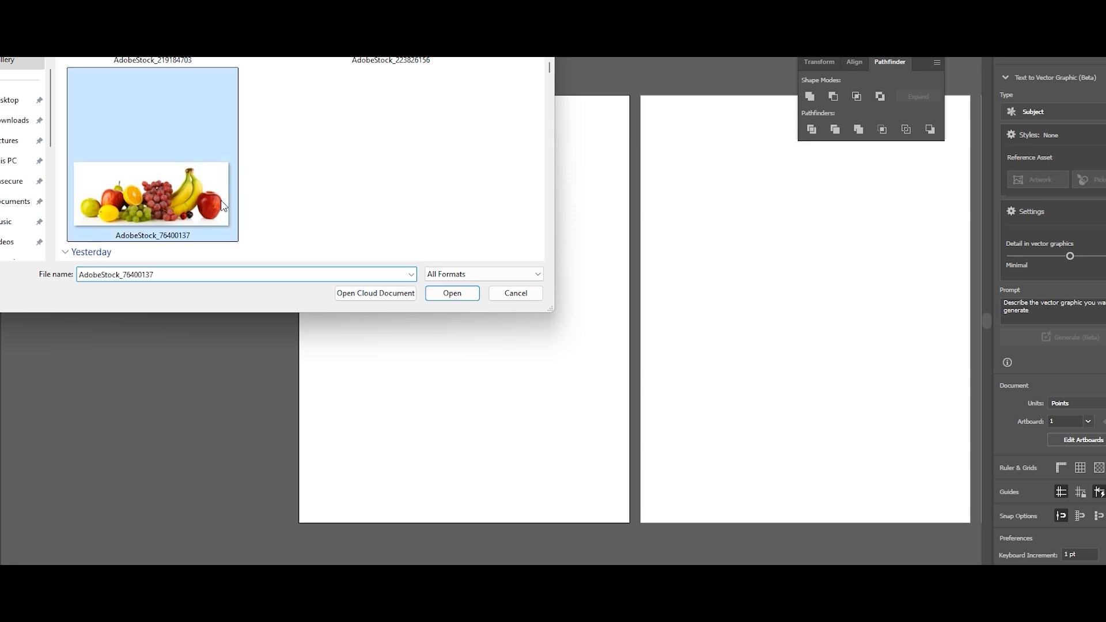
pyautogui.click(452, 295)
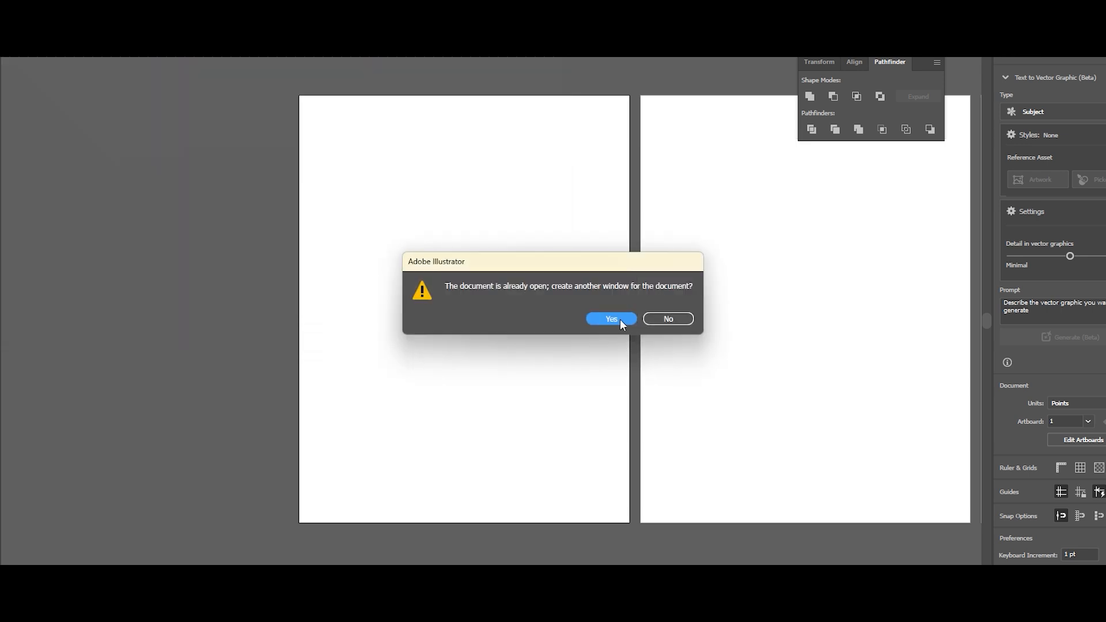
pyautogui.click(612, 318)
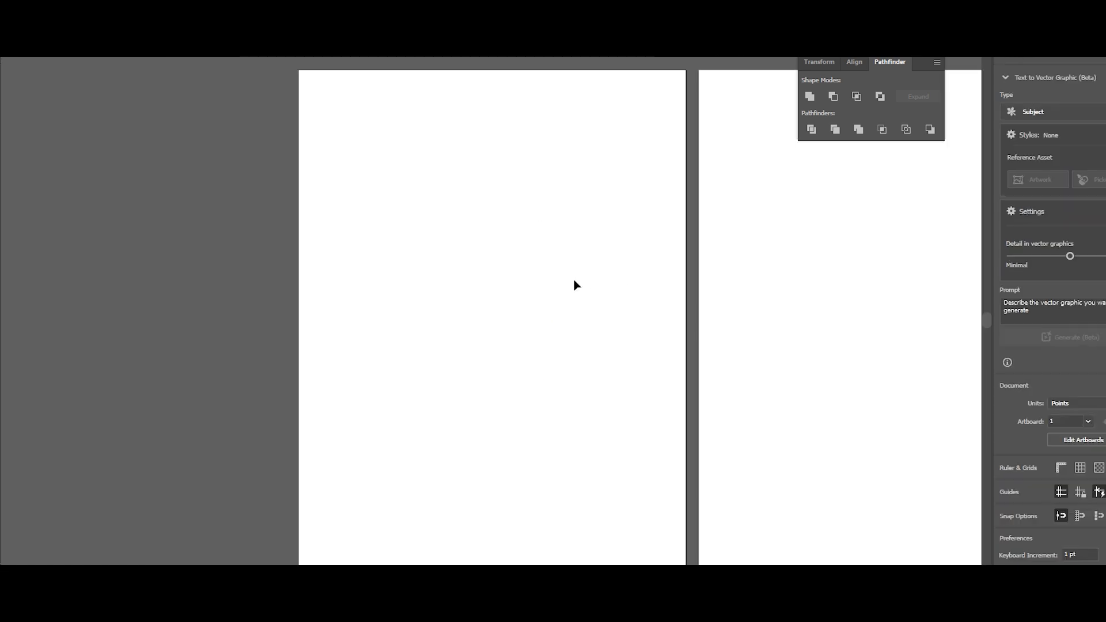
pyautogui.scroll(-8, 572, 283)
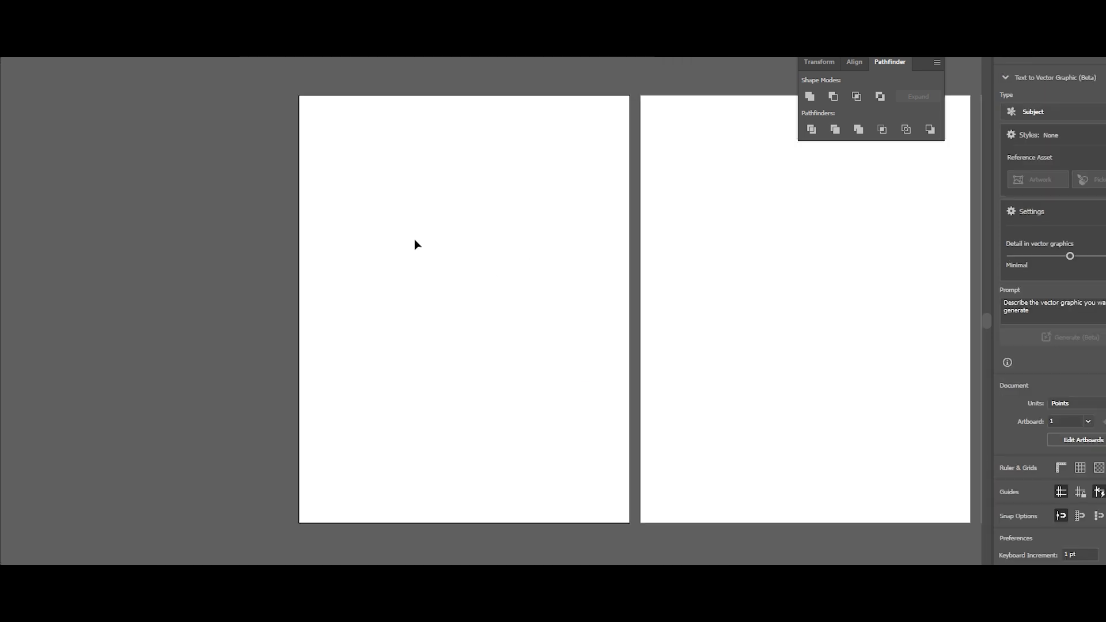
pyautogui.scroll(-6, 415, 242)
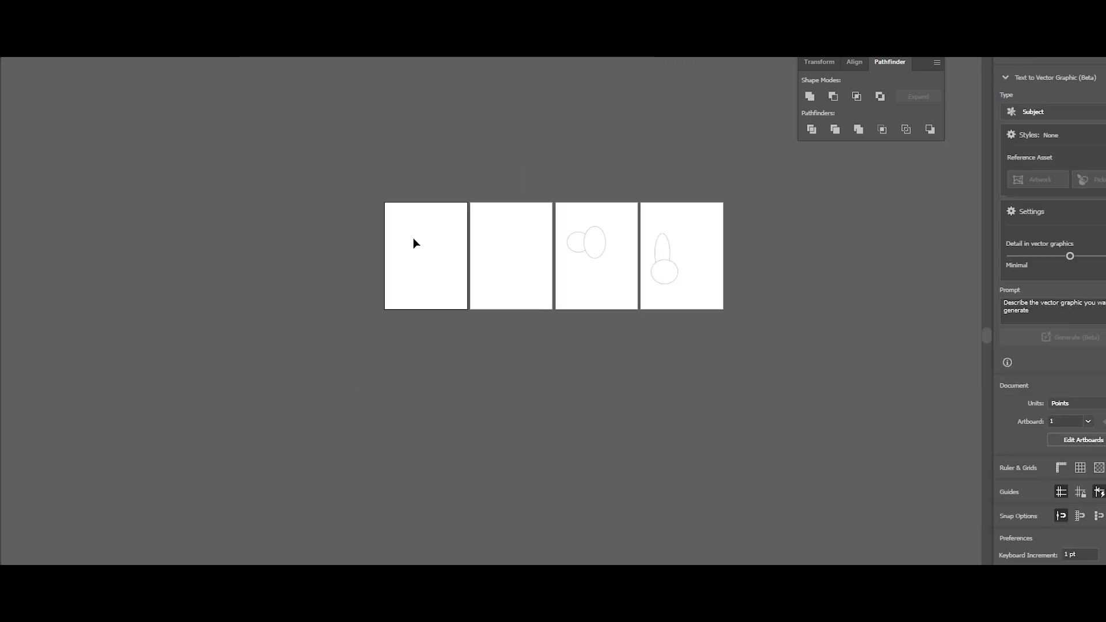
pyautogui.hotkey('ctrl', '0')
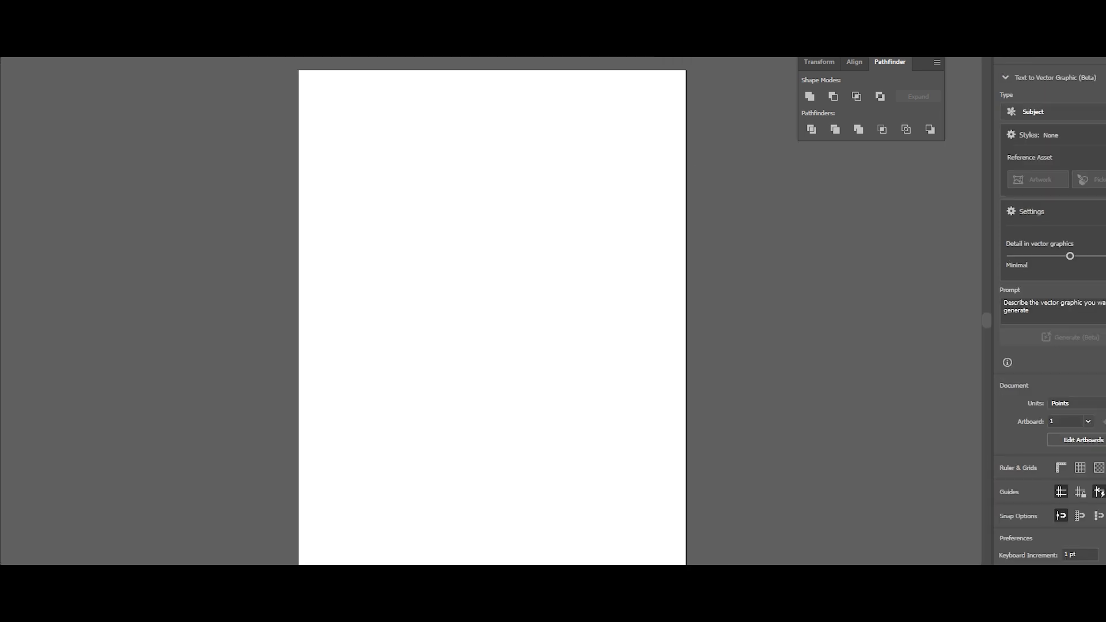
pyautogui.hotkey('ctrl', 'alt', '0')
pyautogui.hotkey('ctrl', '0')
# - Close all the open document windows, answering the prompt for each one
pyautogui.hotkey('ctrl', 'w')
pyautogui.click(616, 318)
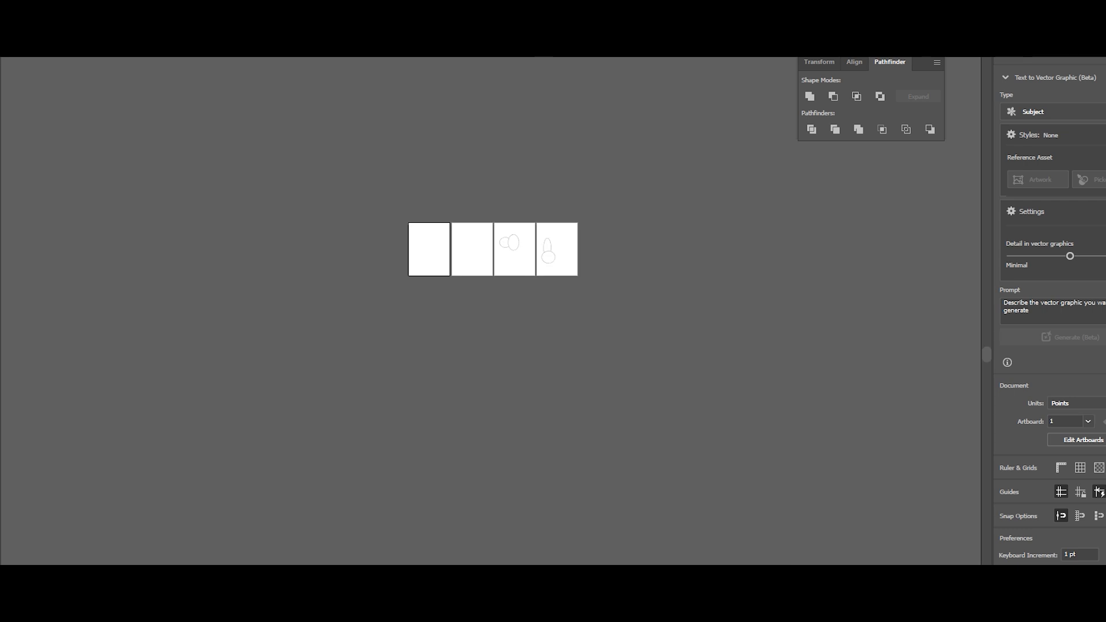
pyautogui.hotkey('ctrl', 'w')
pyautogui.click(611, 316)
pyautogui.hotkey('ctrl', 'w')
pyautogui.click(636, 318)
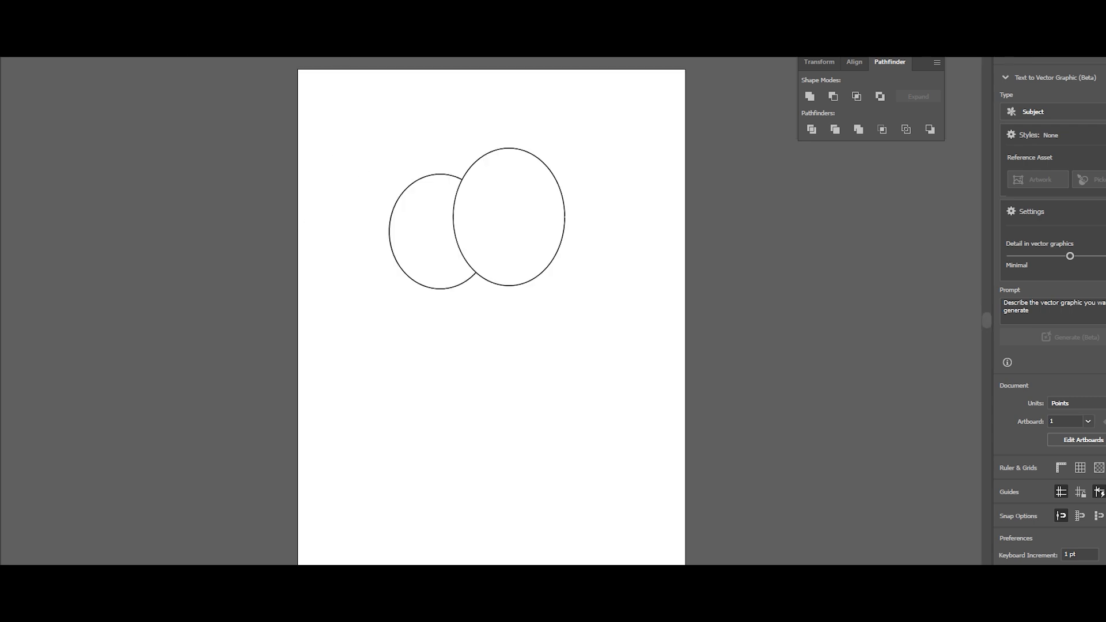
pyautogui.hotkey('ctrl', 'w')
pyautogui.click(614, 317)
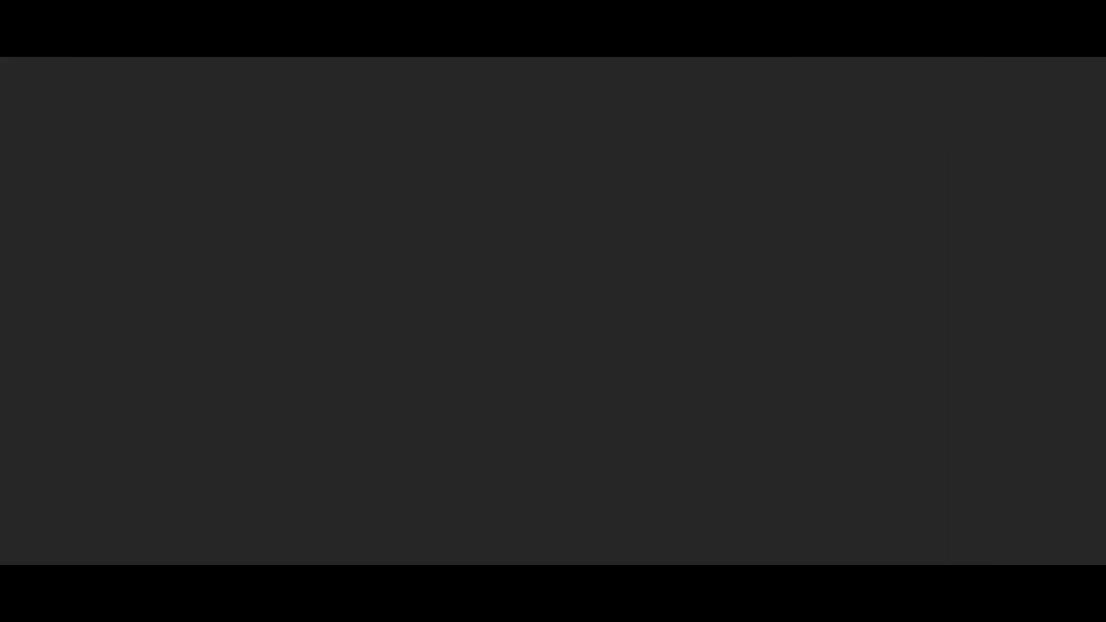
# - Open the AdobeStock_76400137 fruit image again and dismiss the pathfinder search results
pyautogui.click(16, 58)
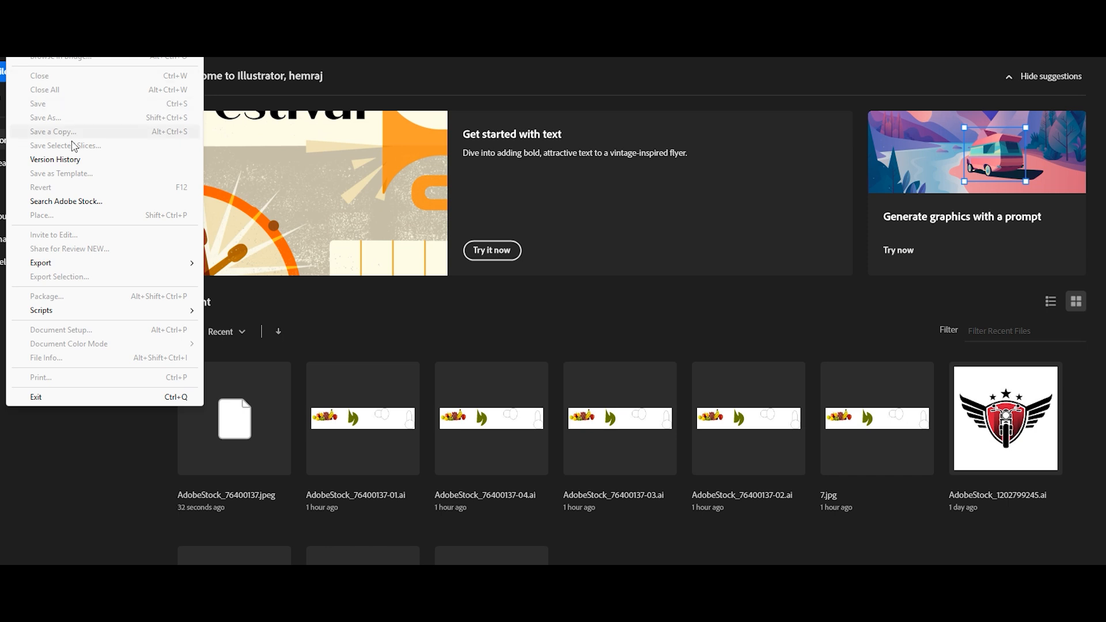
pyautogui.click(69, 29)
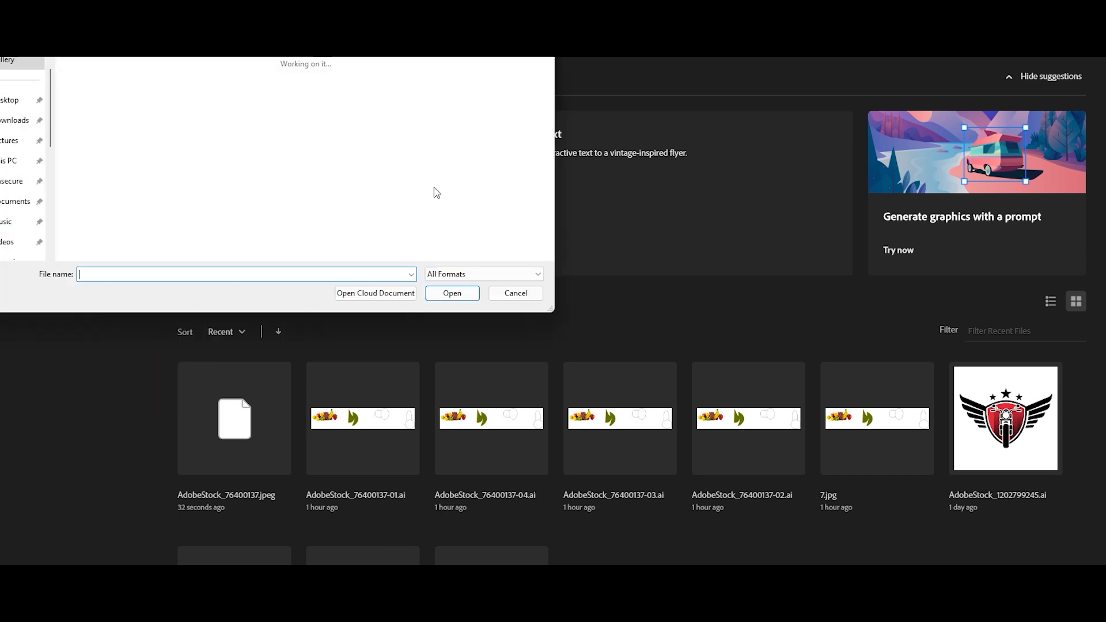
pyautogui.scroll(-3, 296, 170)
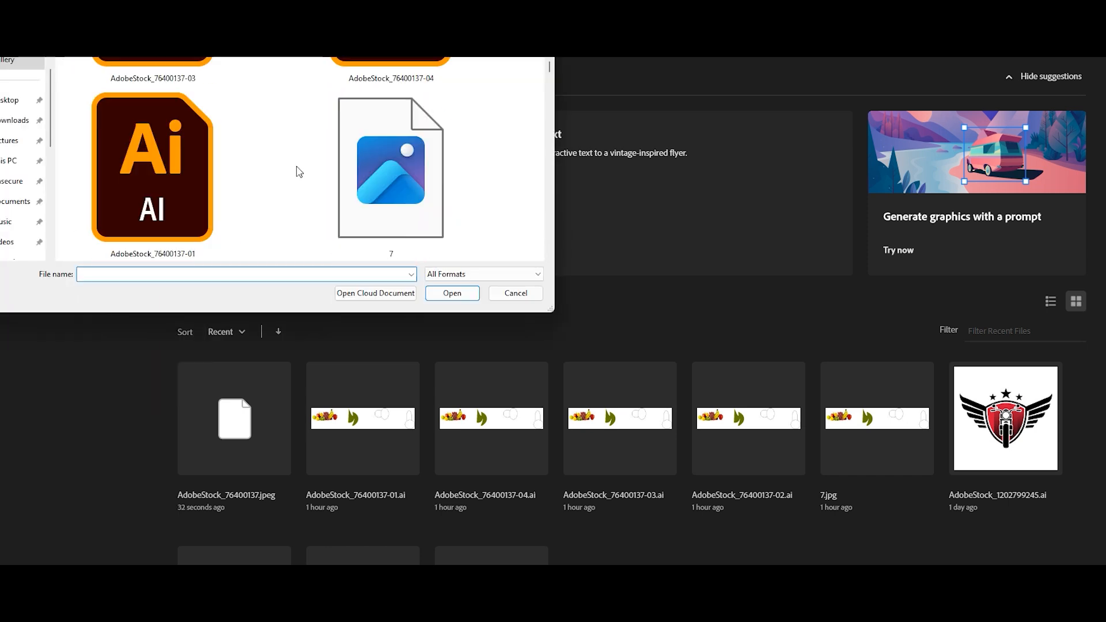
pyautogui.scroll(-5, 296, 170)
pyautogui.click(205, 212)
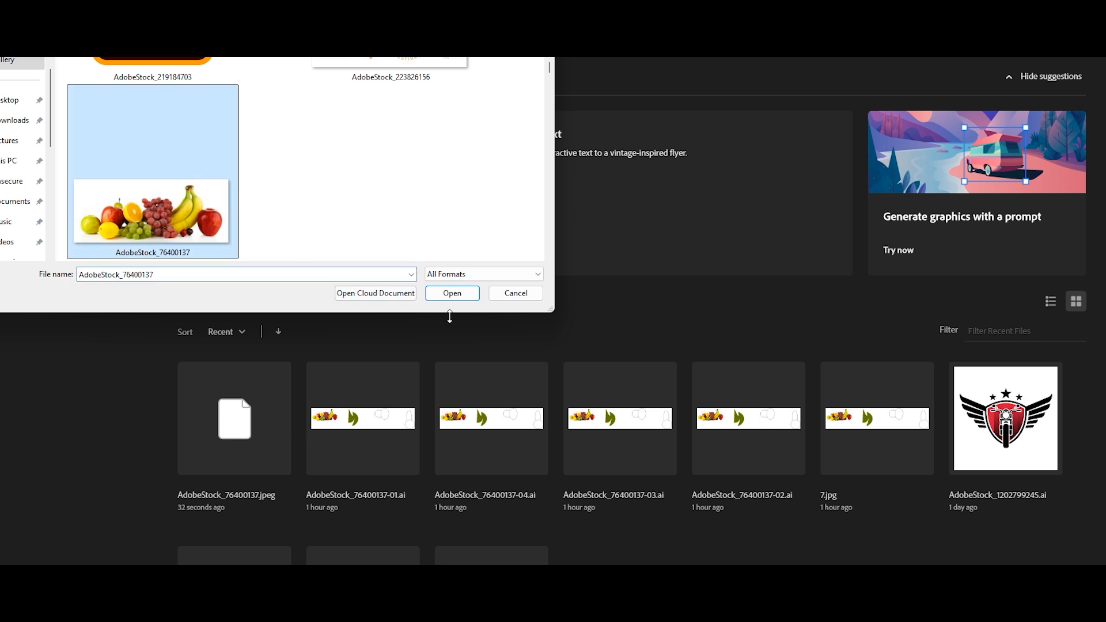
pyautogui.click(464, 296)
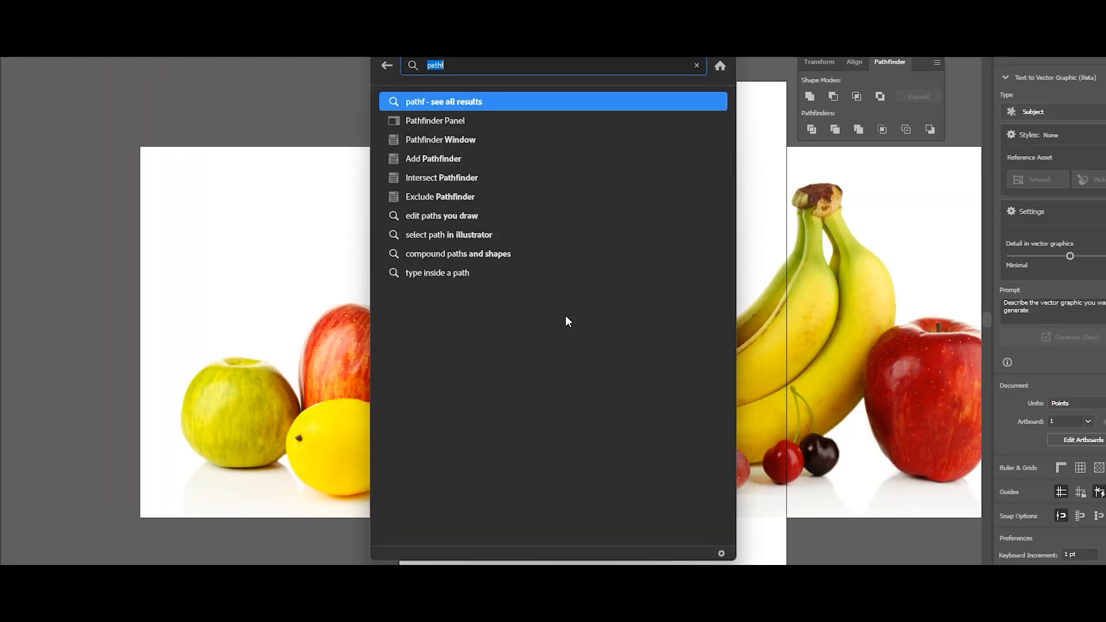
pyautogui.click(740, 75)
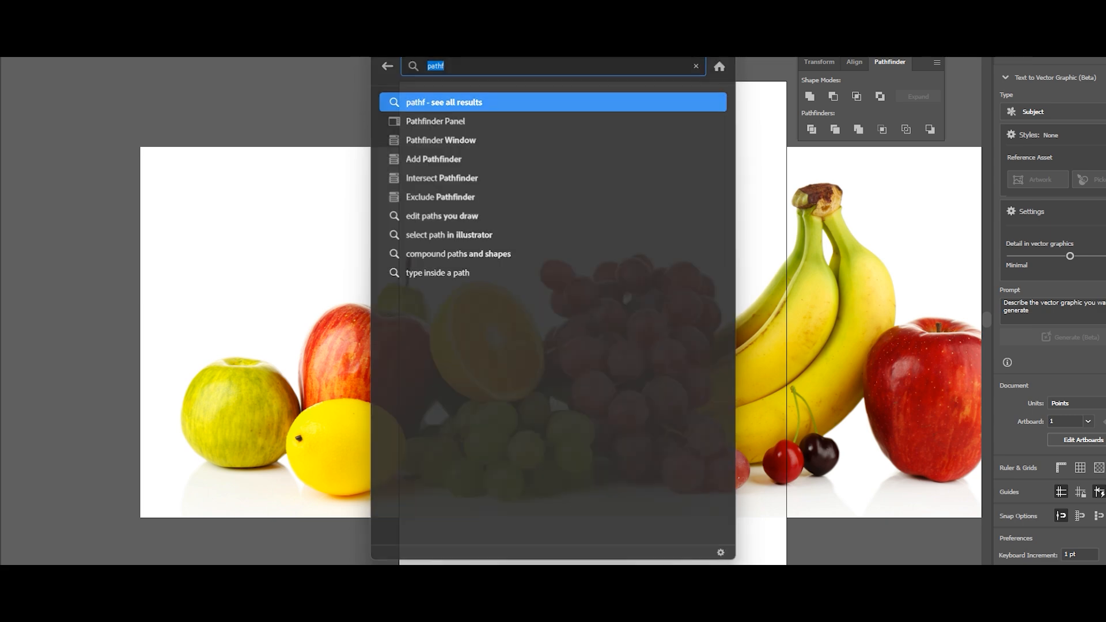
# - Draw a circle about 345.5 pt in diameter over the grapes in the fruit image with the Ellipse tool
pyautogui.click(572, 260)
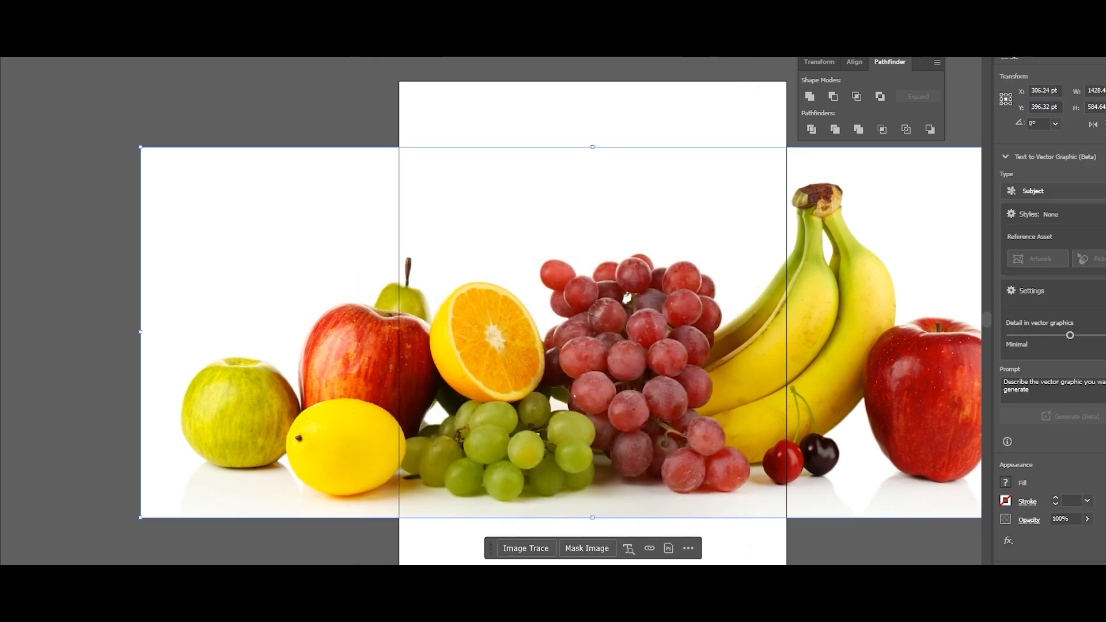
pyautogui.click(1, 108)
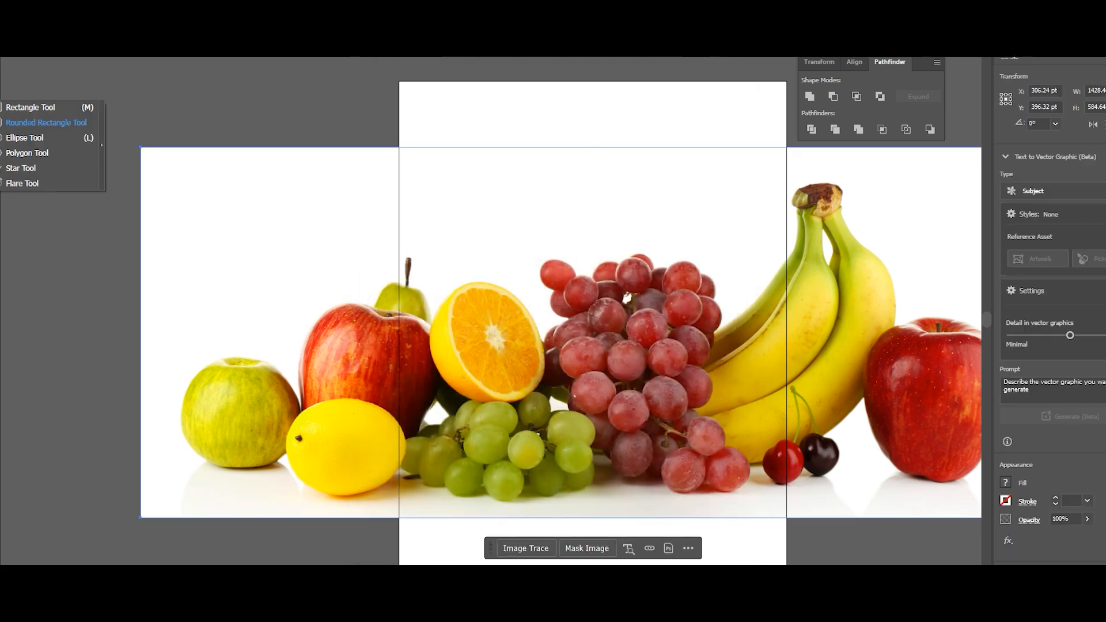
pyautogui.click(26, 142)
pyautogui.moveTo(482, 252); pyautogui.dragTo(703, 472)
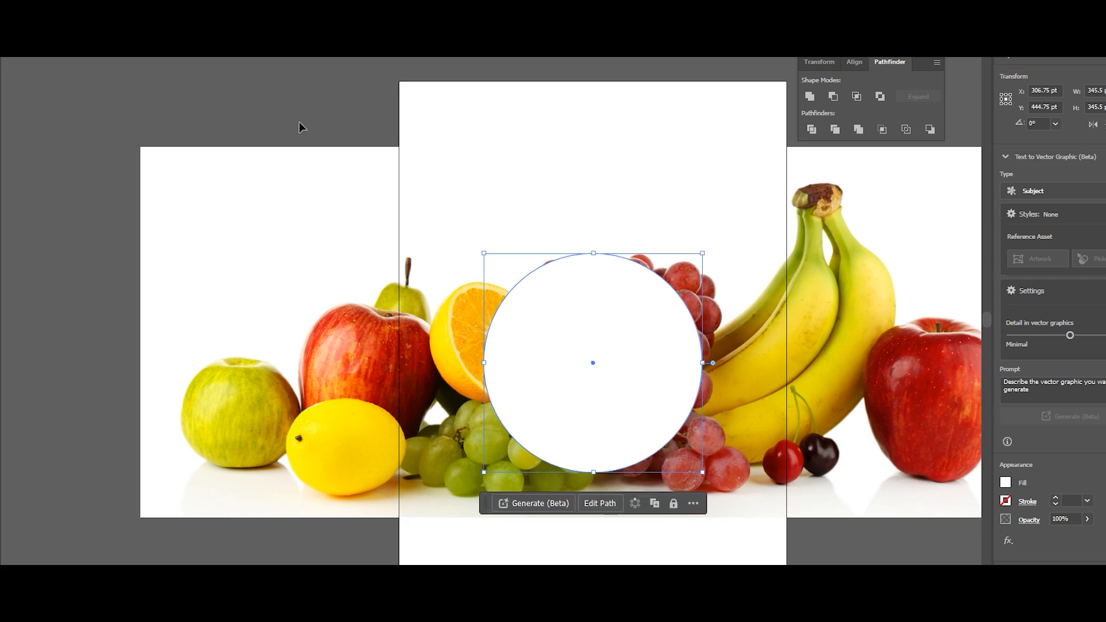
# - Make a clipping mask from the circle and the fruit image, and deselect the artwork
pyautogui.moveTo(300, 122); pyautogui.dragTo(712, 534)
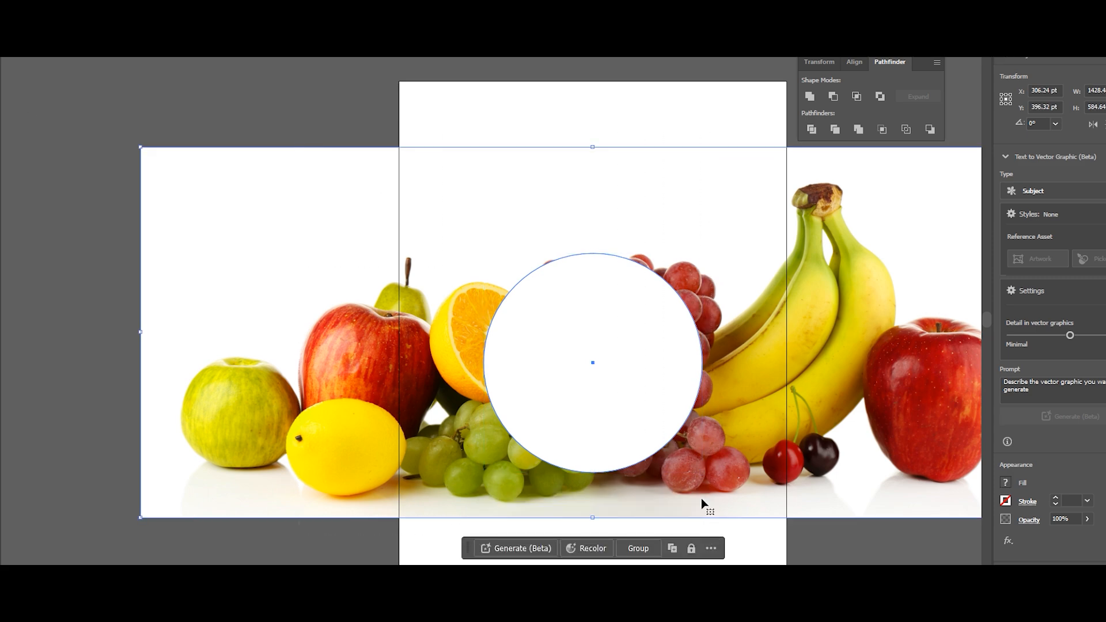
pyautogui.rightClick(575, 285)
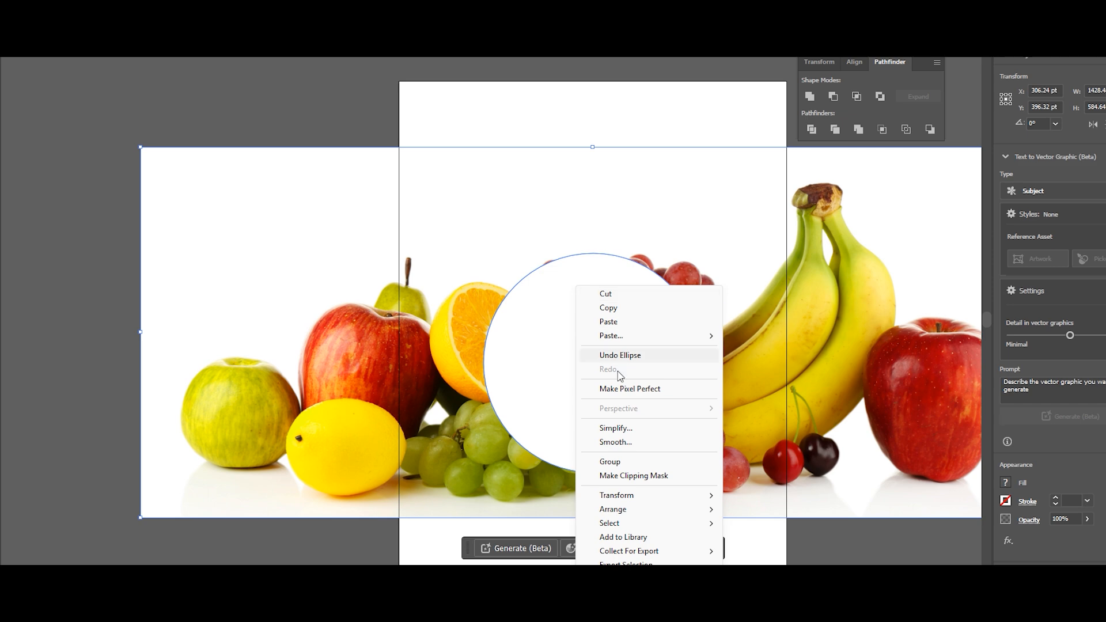
pyautogui.click(639, 476)
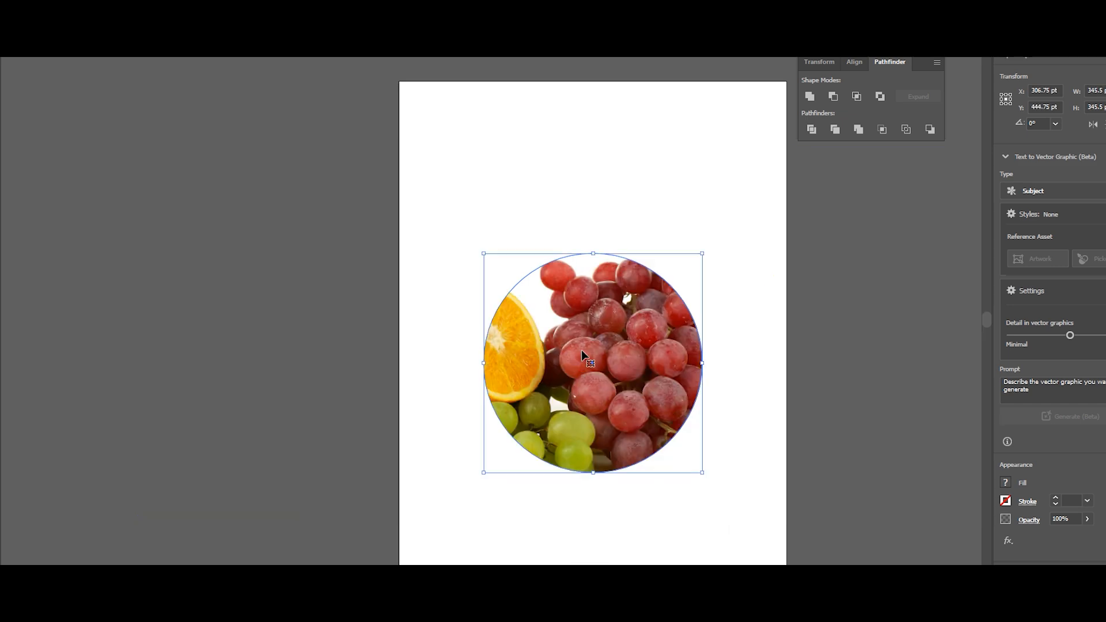
pyautogui.click(724, 288)
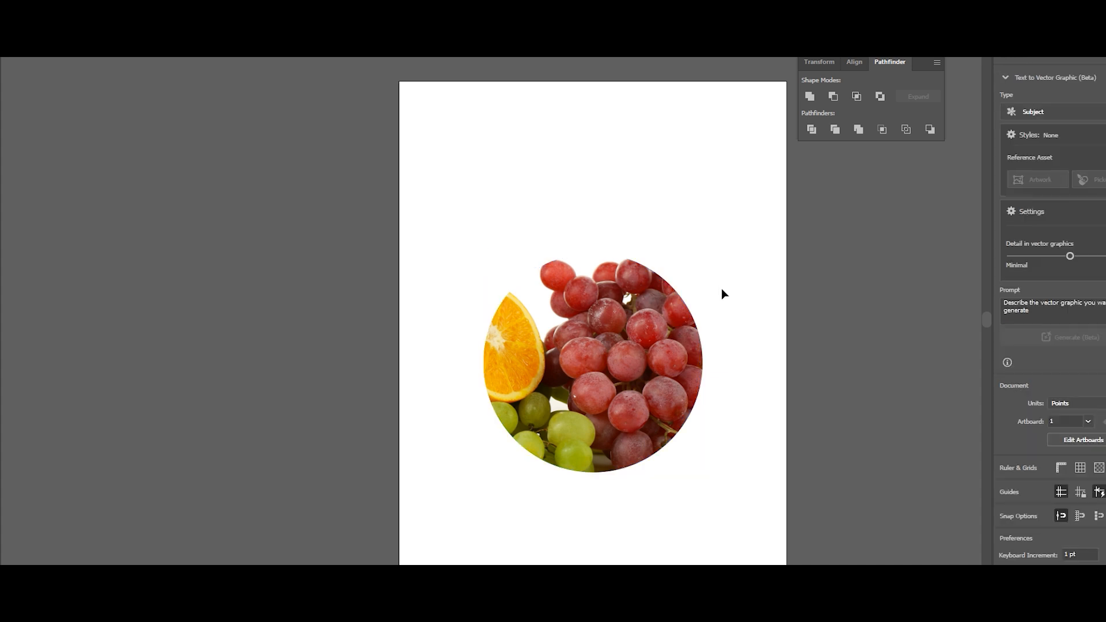
# - Delete the clipped fruit artwork, and undo both the deletion and the clipping mask
pyautogui.click(614, 356)
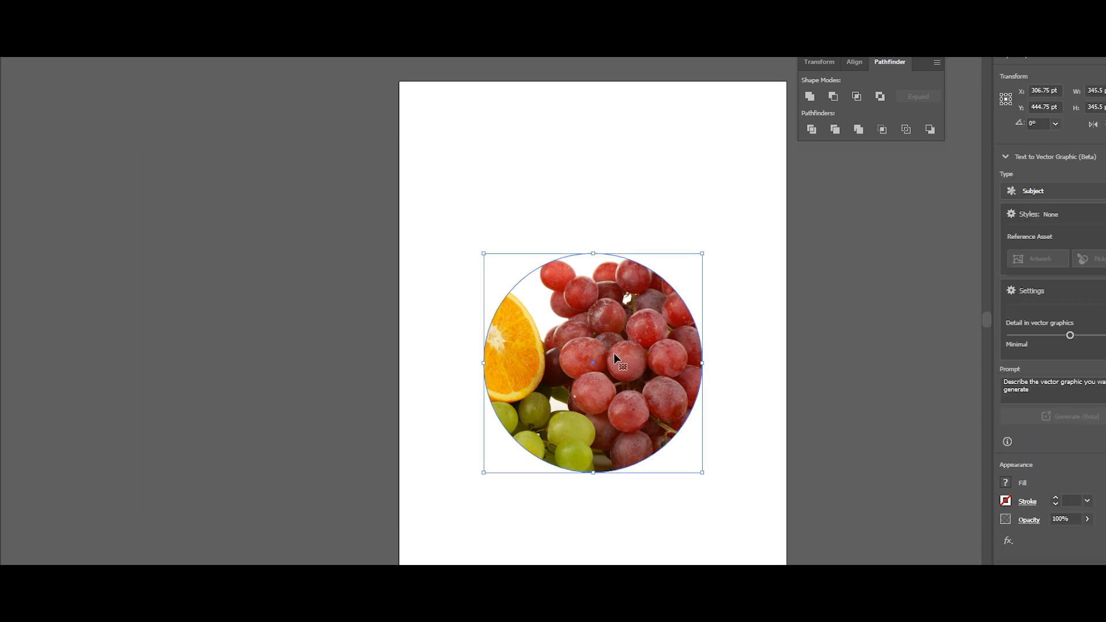
pyautogui.press('Delete')
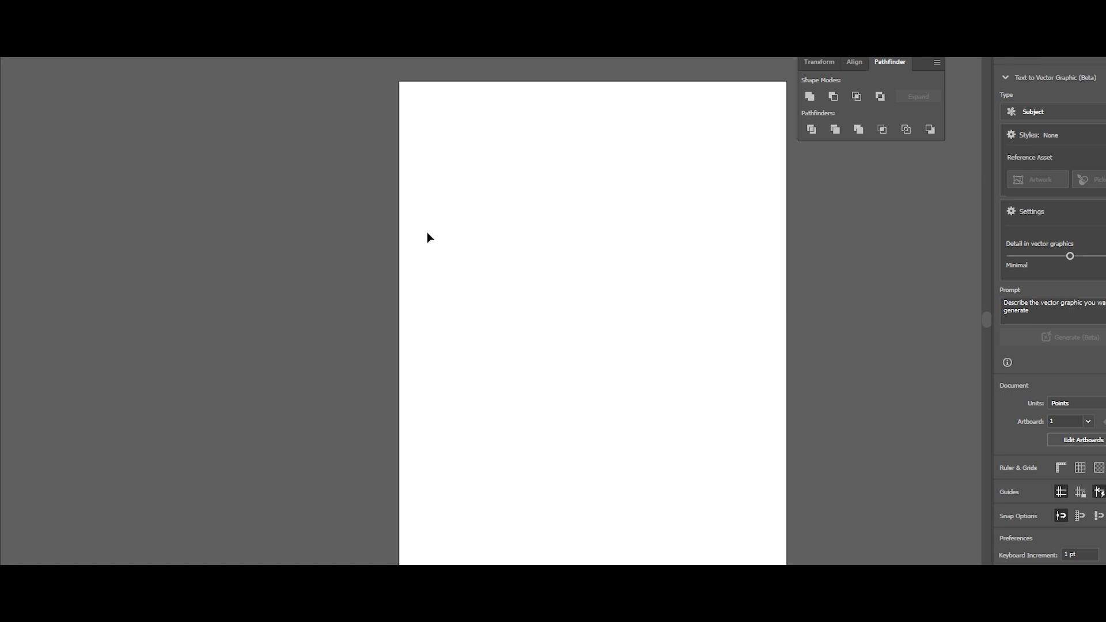
pyautogui.hotkey('ctrl', 'z')
pyautogui.hotkey('ctrl', 'z')
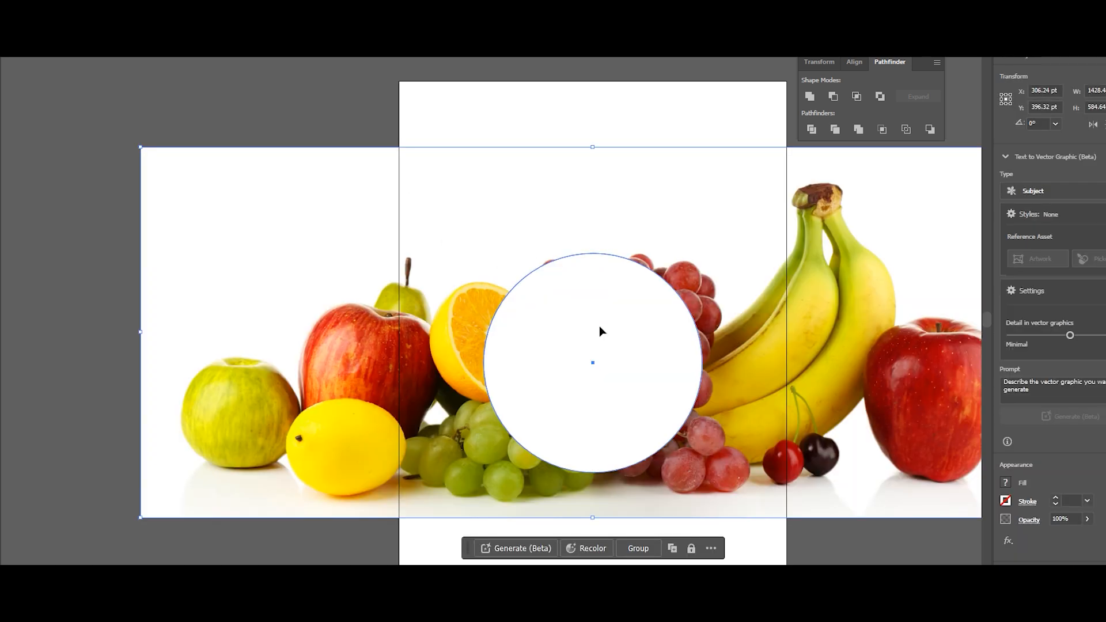
# - Delete the fruit image and the circle together, and undo both the deletion and the circle
pyautogui.press('Delete')
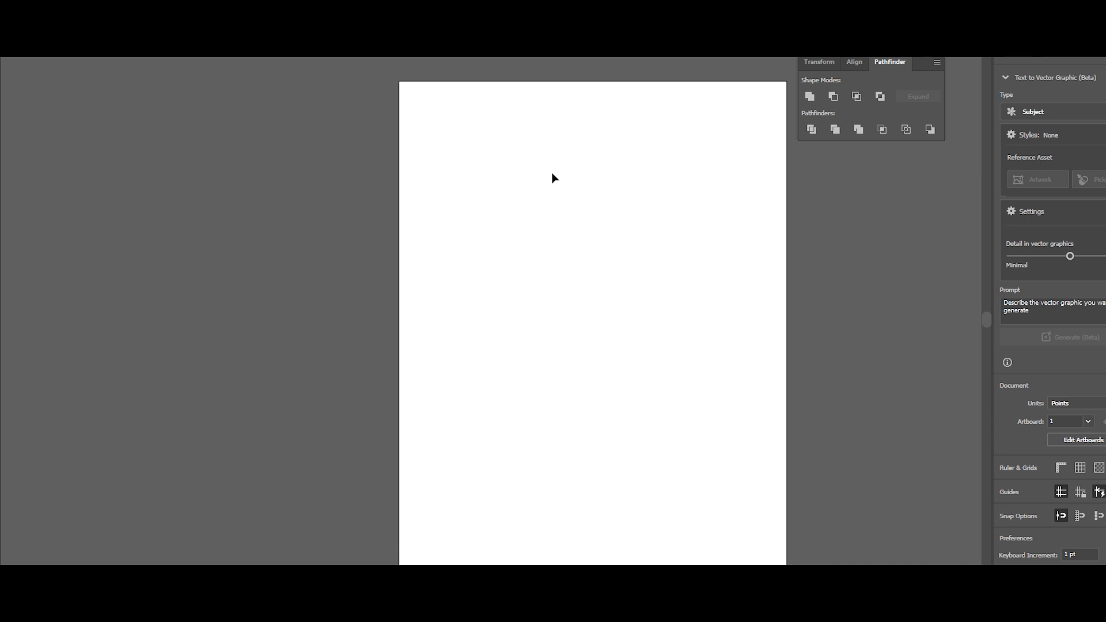
pyautogui.hotkey('ctrl', 'z')
pyautogui.hotkey('ctrl', 'z')
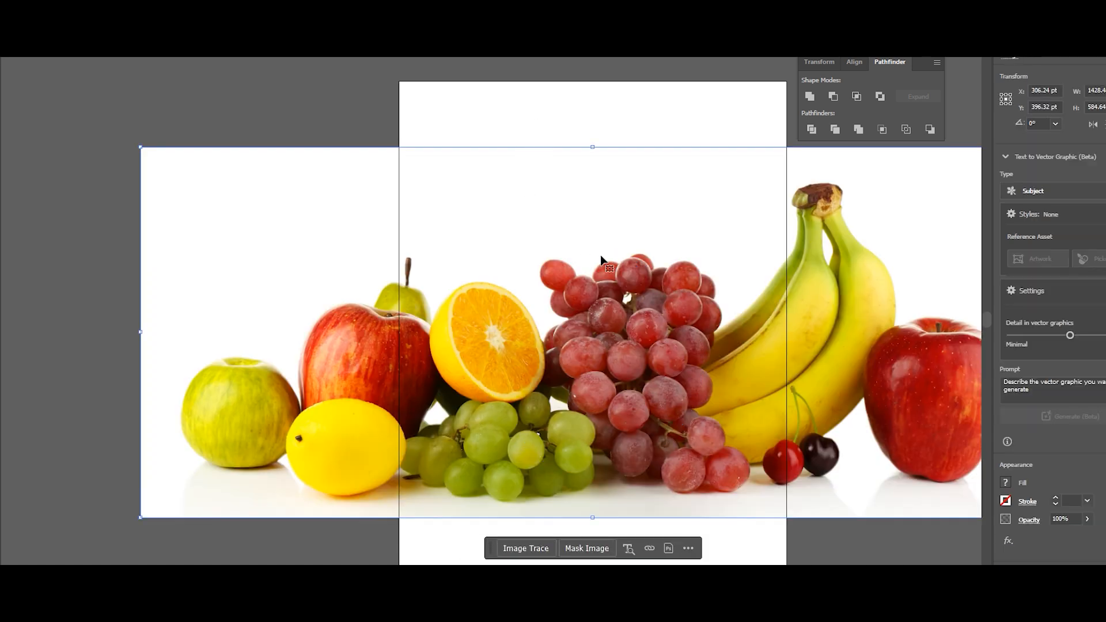
# - Resize the fruit image to about 525 × 290 pt and place it at the upper edge of the artboard
pyautogui.scroll(-4, 619, 275)
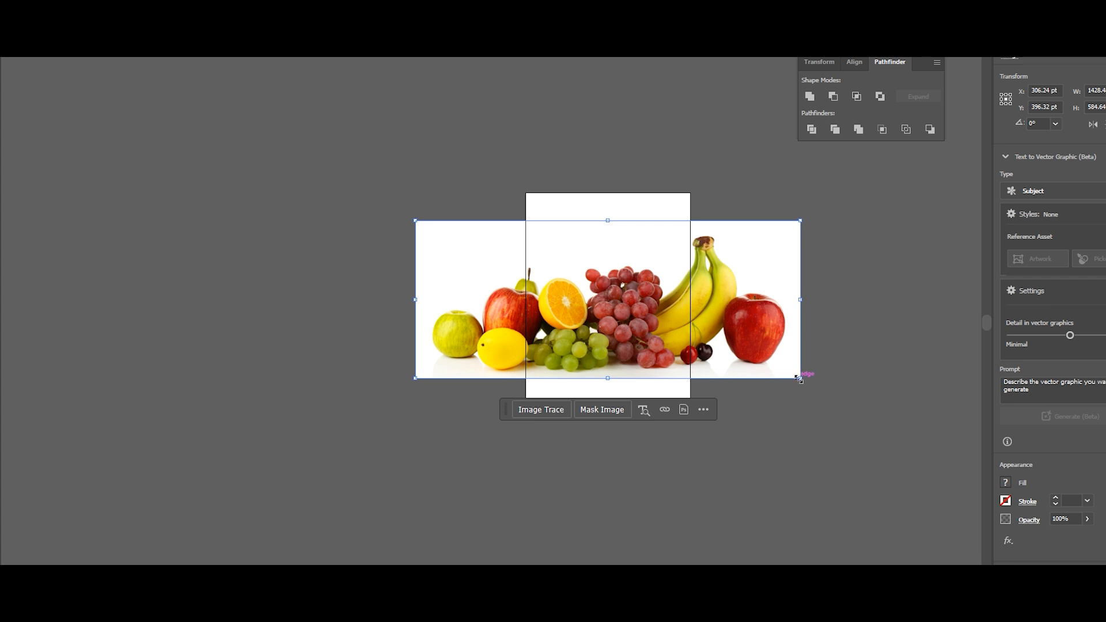
pyautogui.moveTo(799, 379)
pyautogui.mouseDown()
pyautogui.moveTo(701, 313)
pyautogui.moveTo(701, 350)
pyautogui.moveTo(688, 352)
pyautogui.mouseUp()
pyautogui.moveTo(620, 317); pyautogui.dragTo(611, 253)
pyautogui.scroll(4, 611, 257)
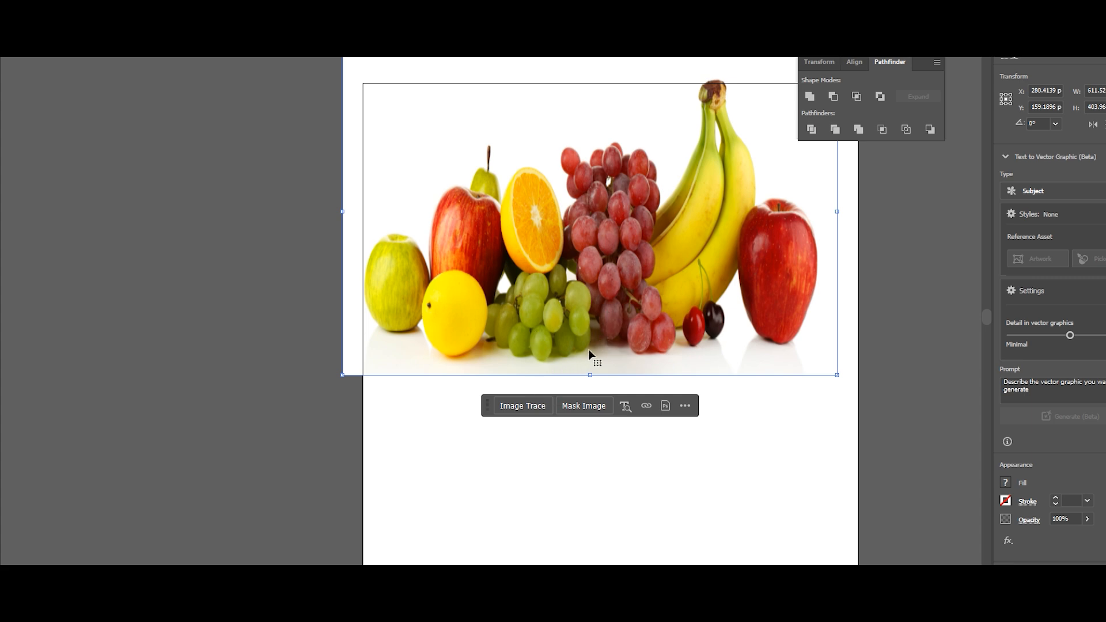
pyautogui.moveTo(836, 374); pyautogui.dragTo(768, 284)
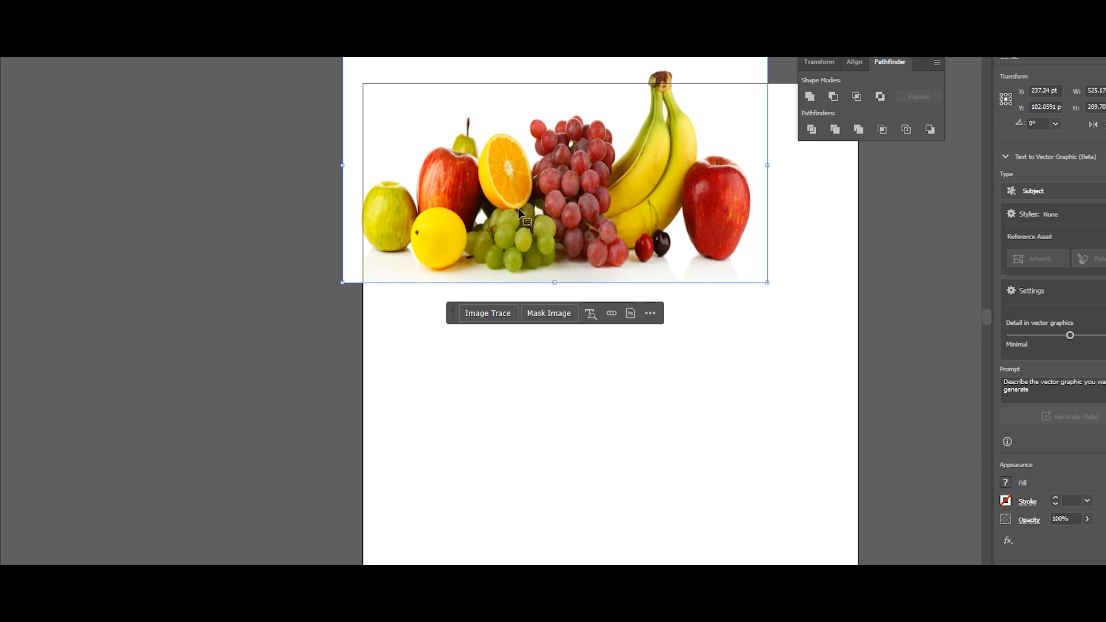
# - Rasterize the resized fruit image and accept the rasterize settings
pyautogui.hotkey('alt', 'o')
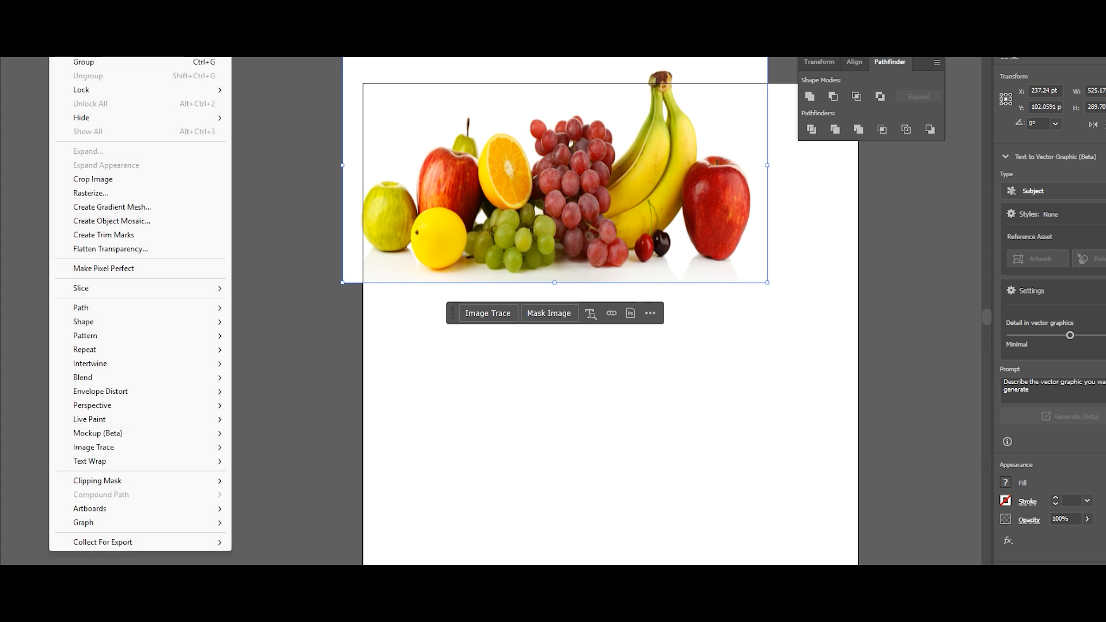
pyautogui.click(99, 200)
pyautogui.click(592, 397)
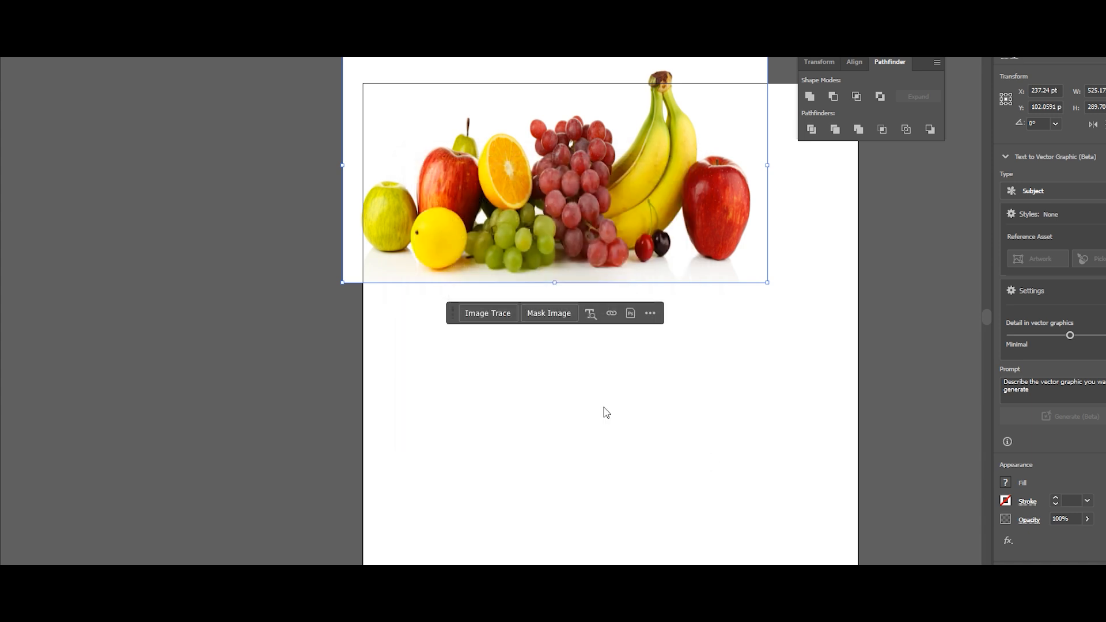
# - Create an object mosaic from the fruit image, 4 tiles wide and 4 tiles high in color
pyautogui.click(64, 58)
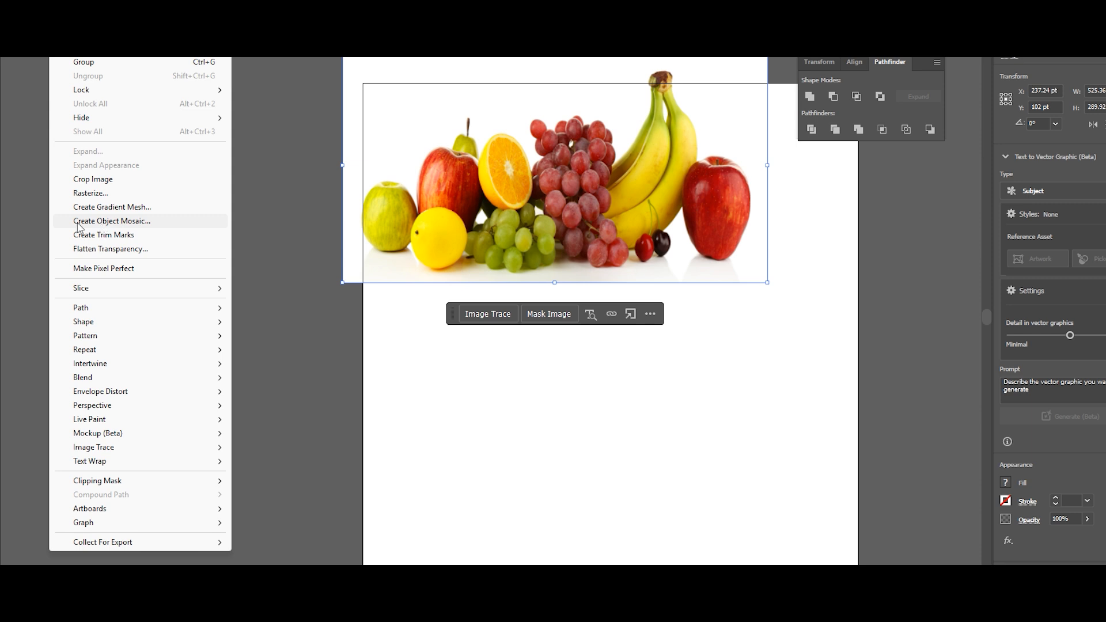
pyautogui.click(118, 224)
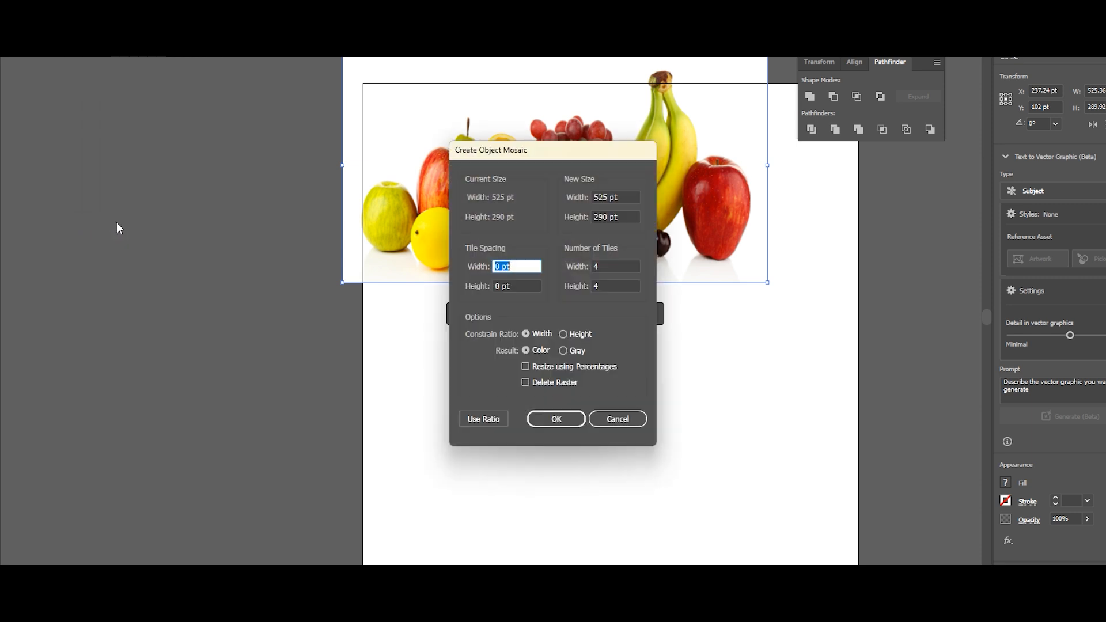
pyautogui.click(596, 266)
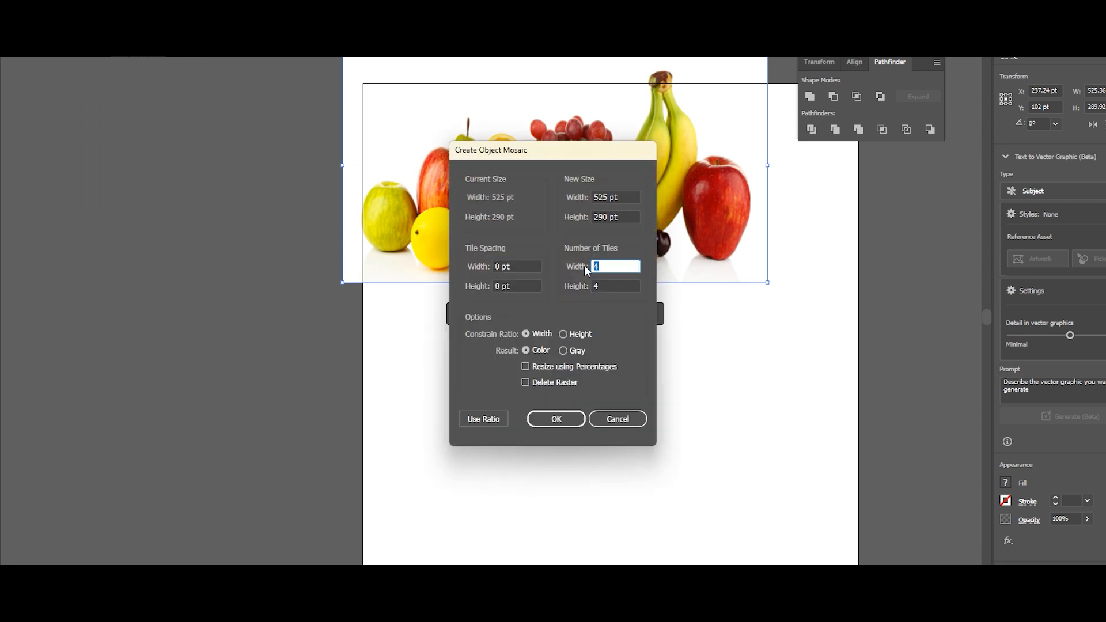
pyautogui.press('Tab')
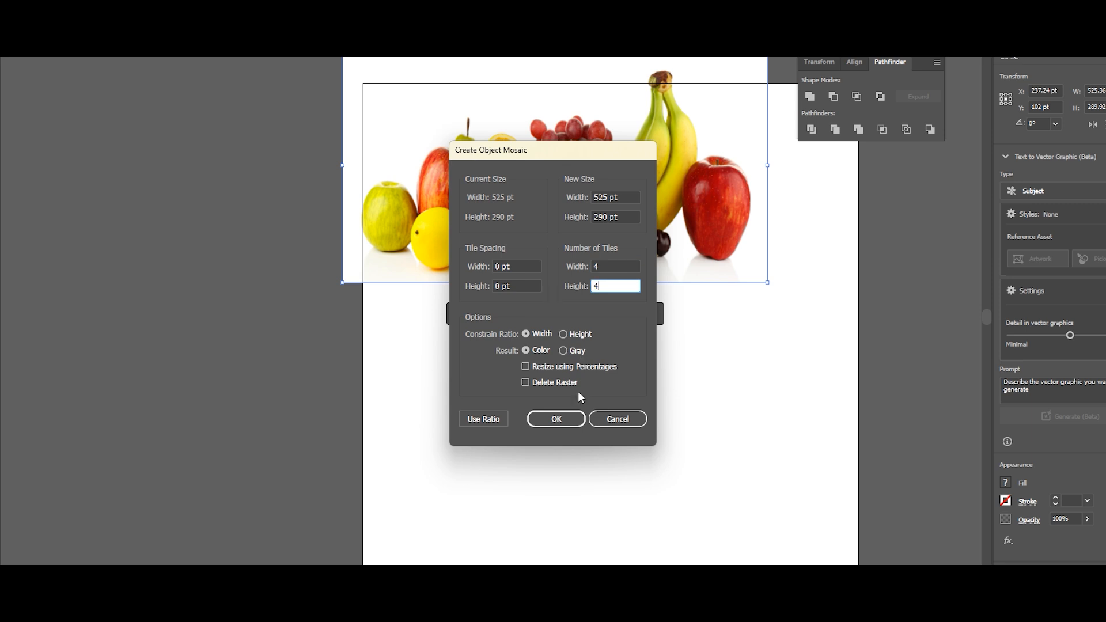
pyautogui.click(569, 423)
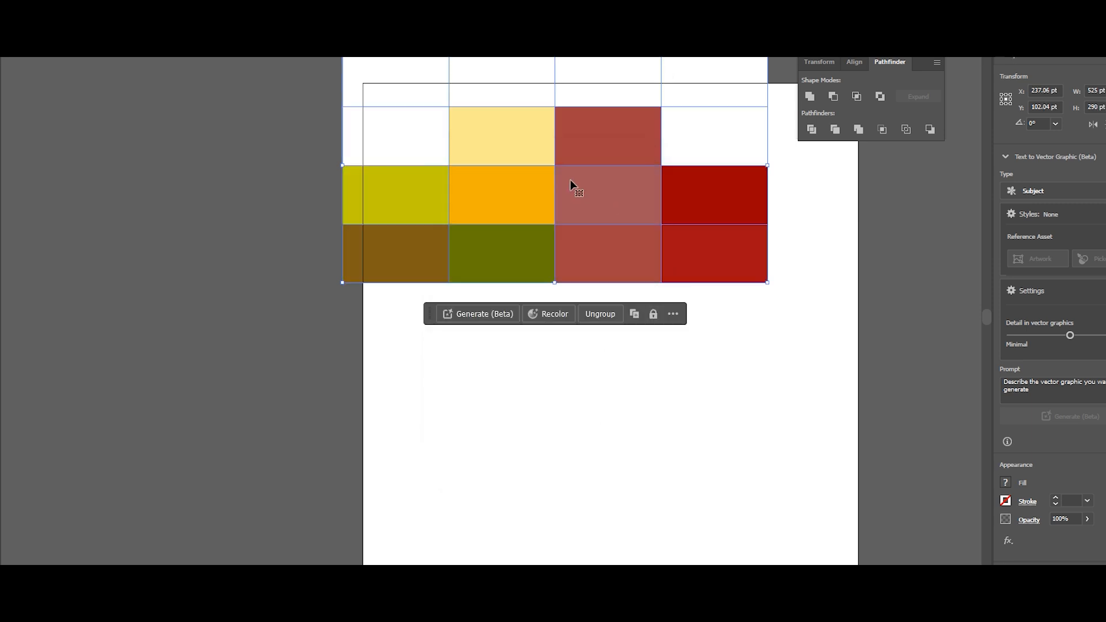
pyautogui.click(562, 390)
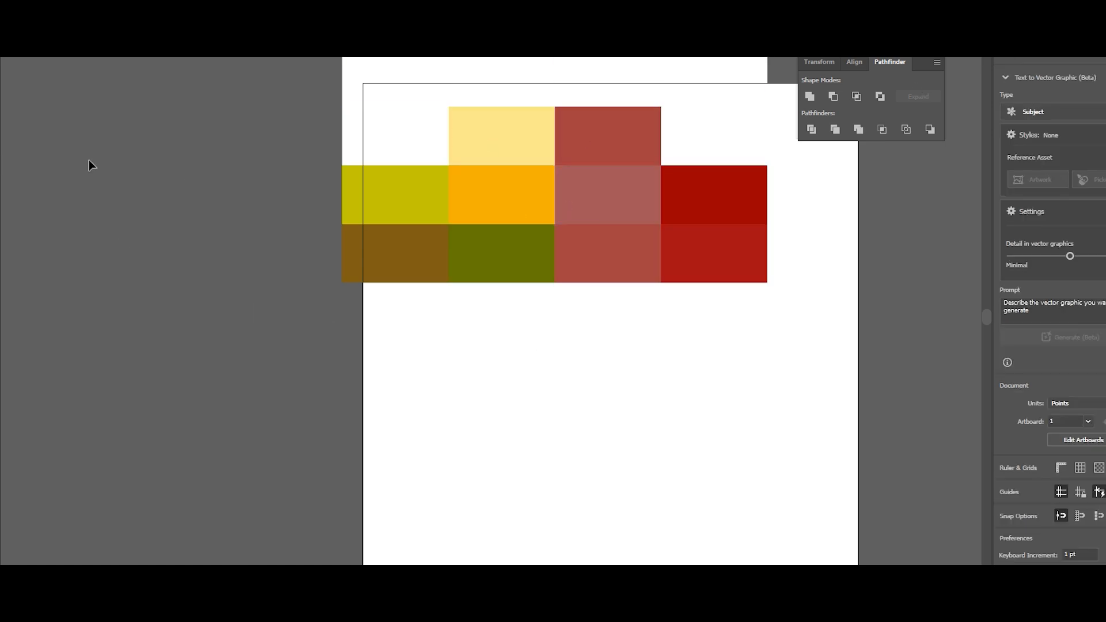
# - Draw a square about 102 × 102 pt below the mosaic, near the artboard's left edge
pyautogui.click(1, 107)
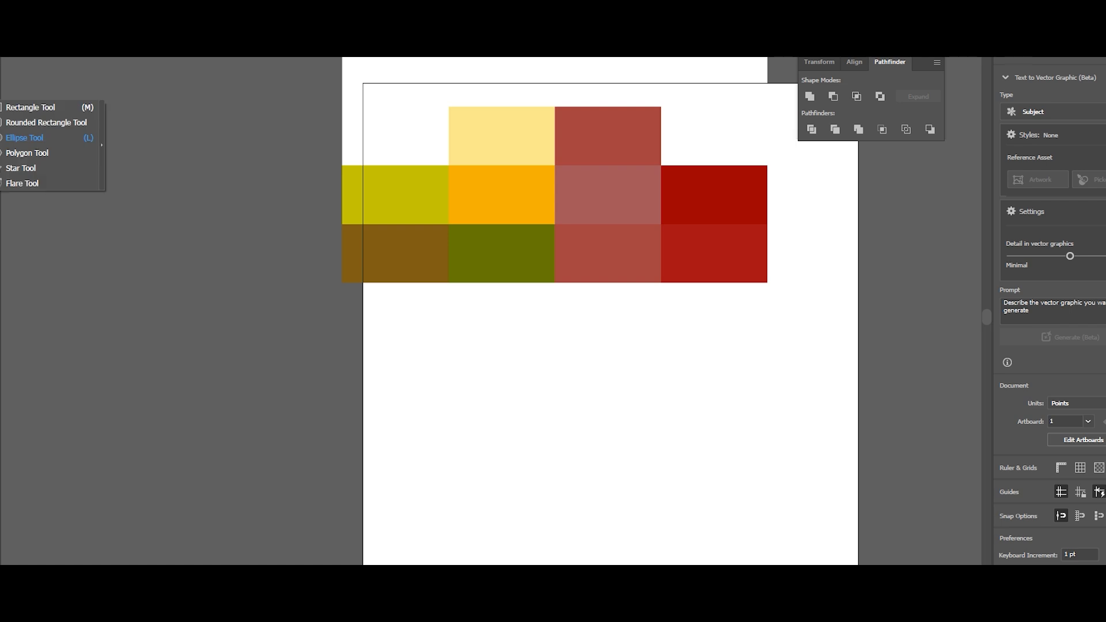
pyautogui.click(32, 111)
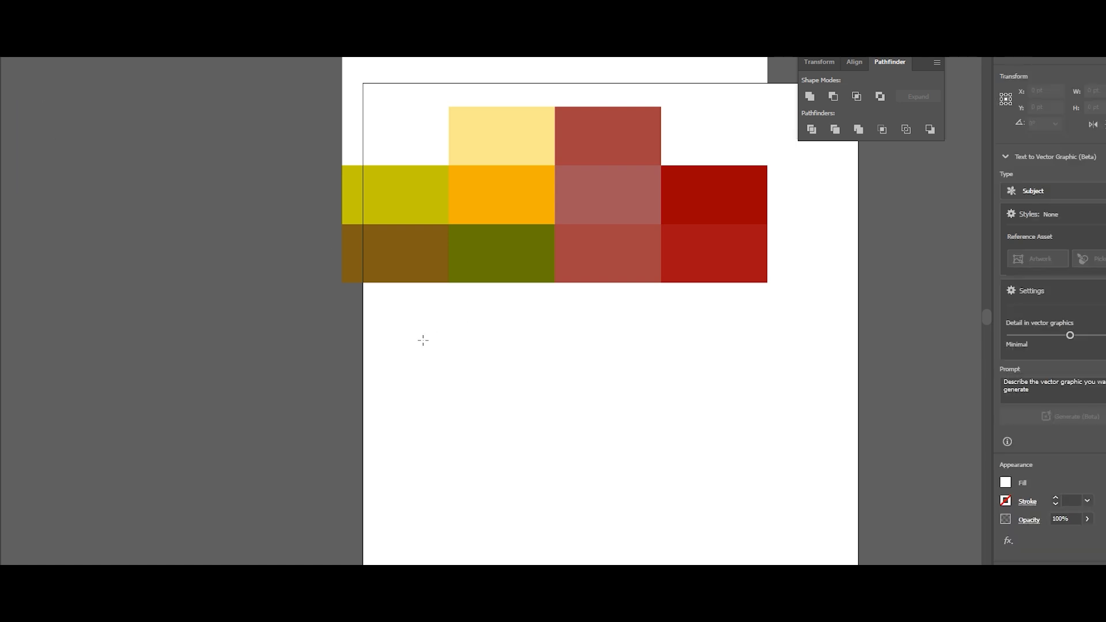
pyautogui.moveTo(423, 341); pyautogui.dragTo(505, 424)
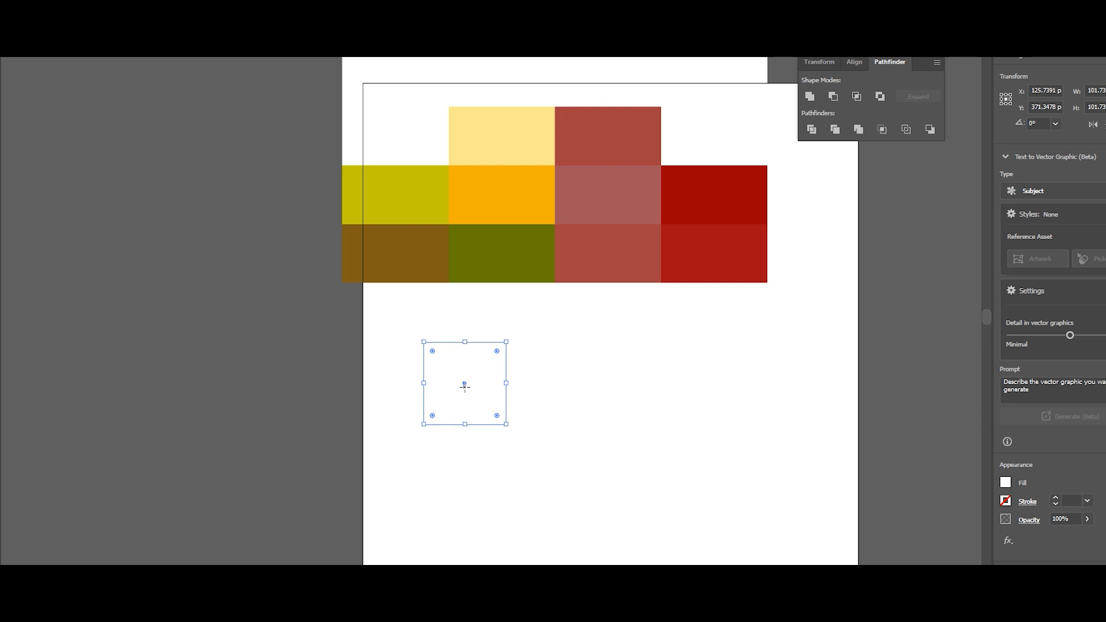
pyautogui.moveTo(464, 385); pyautogui.dragTo(465, 481)
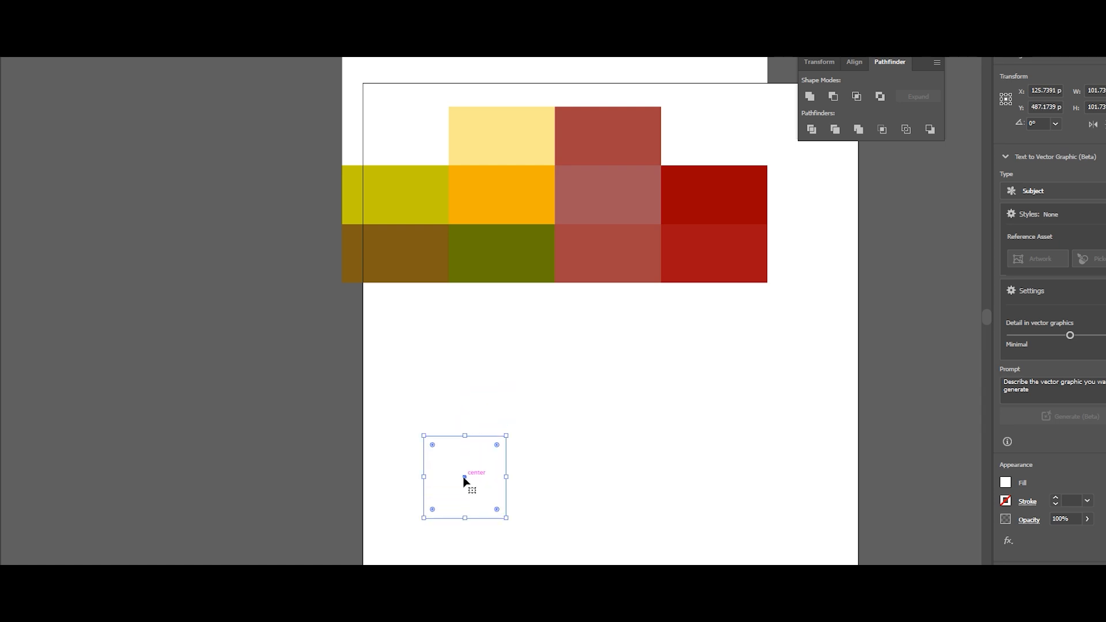
pyautogui.click(458, 385)
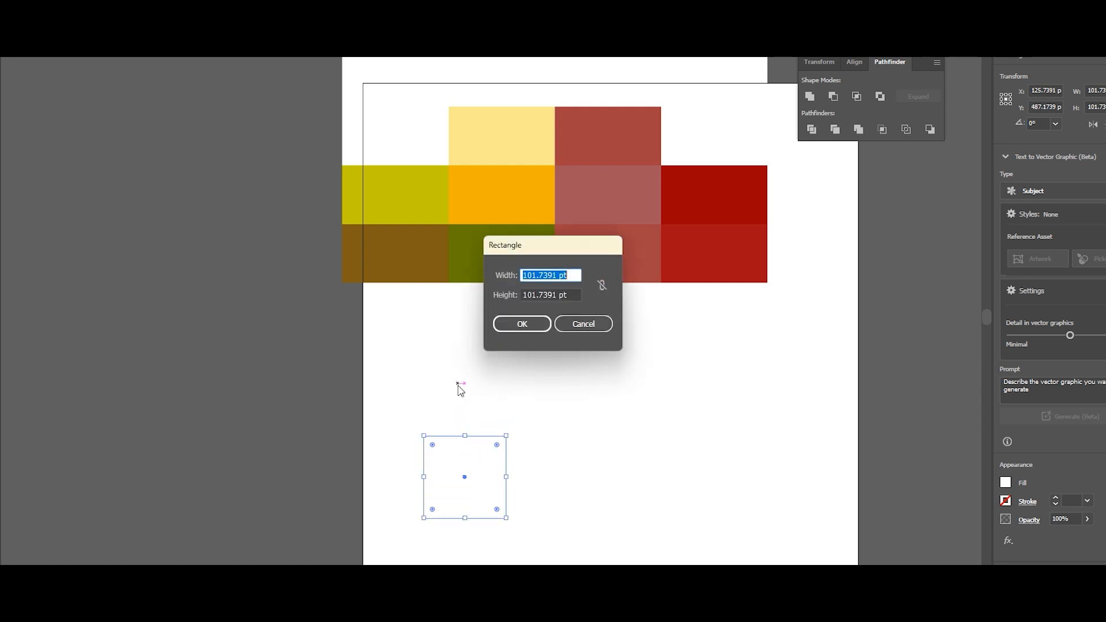
pyautogui.click(581, 324)
pyautogui.click(578, 403)
pyautogui.click(584, 321)
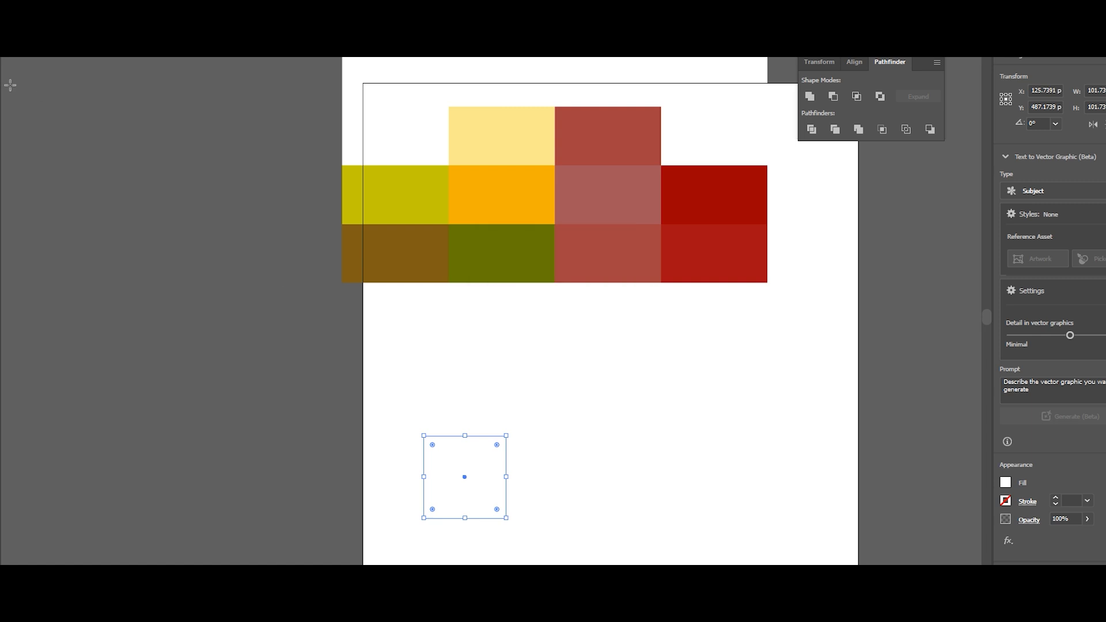
# - Give the square below the mosaic a 3 pt black stroke
pyautogui.press('v')
pyautogui.click(520, 383)
pyautogui.click(480, 407)
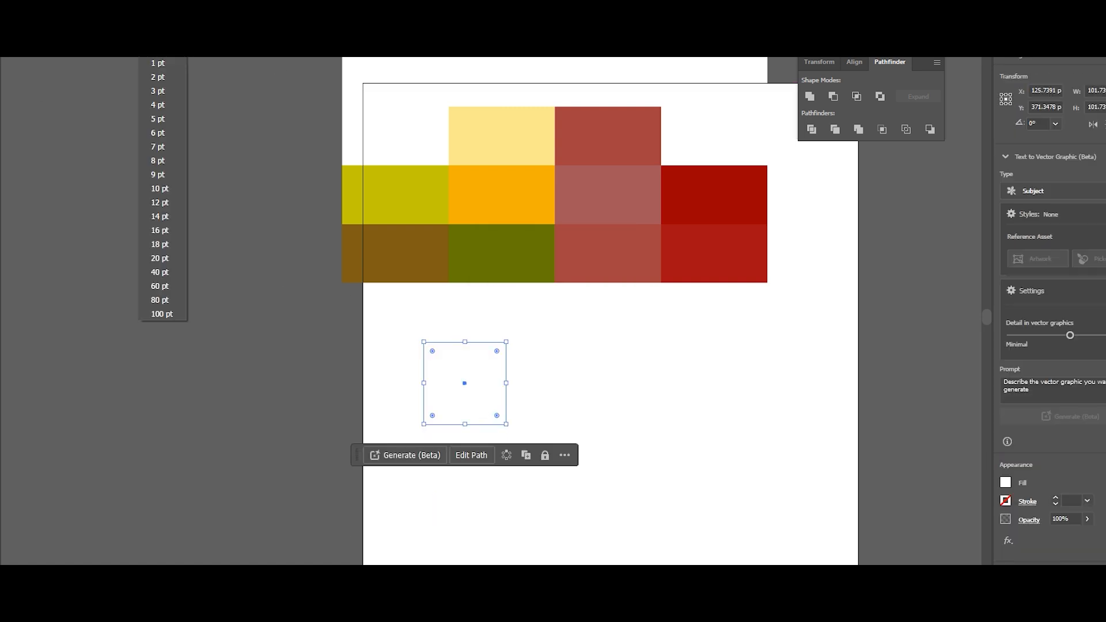
pyautogui.click(158, 91)
pyautogui.click(551, 376)
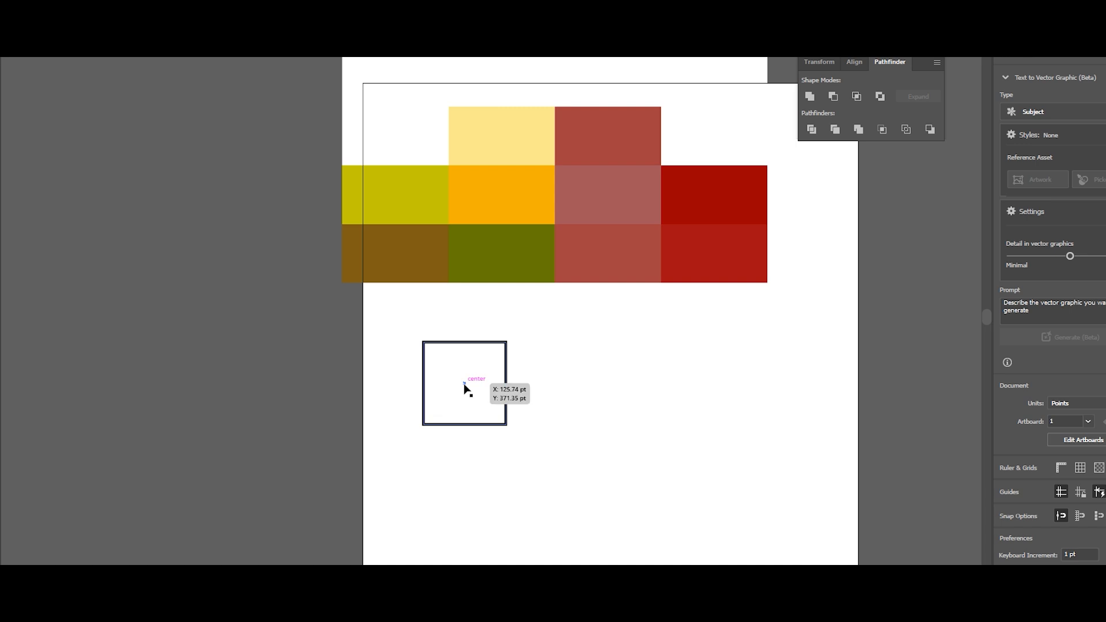
# - Duplicate the outlined square straight down with a small gap and repeat it to form a column of three
pyautogui.click(467, 390)
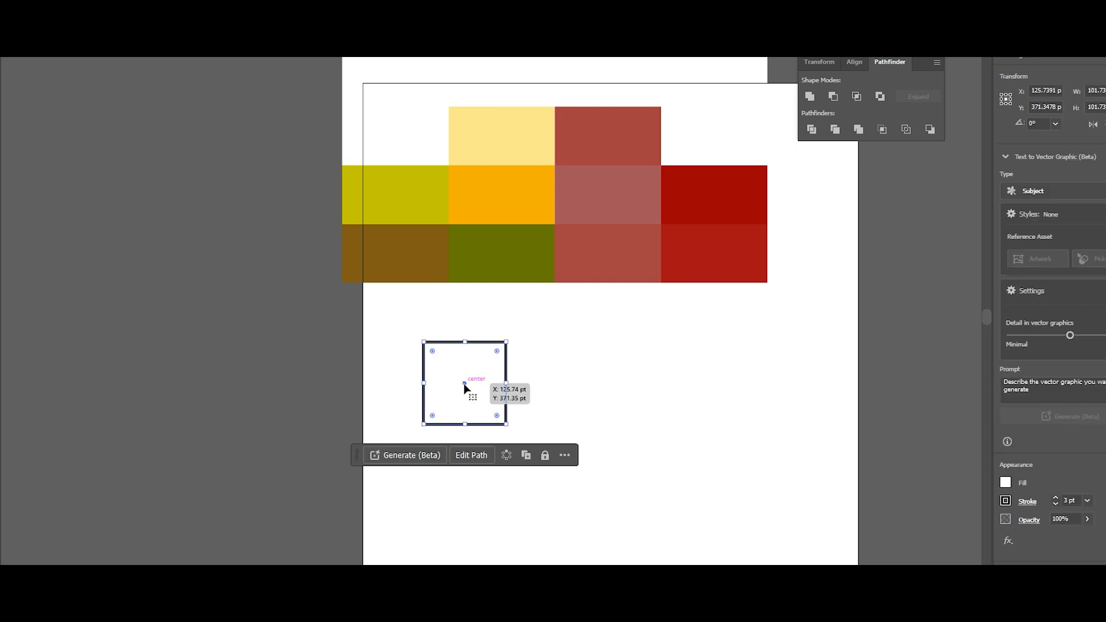
pyautogui.moveTo(465, 383); pyautogui.dragTo(465, 479)
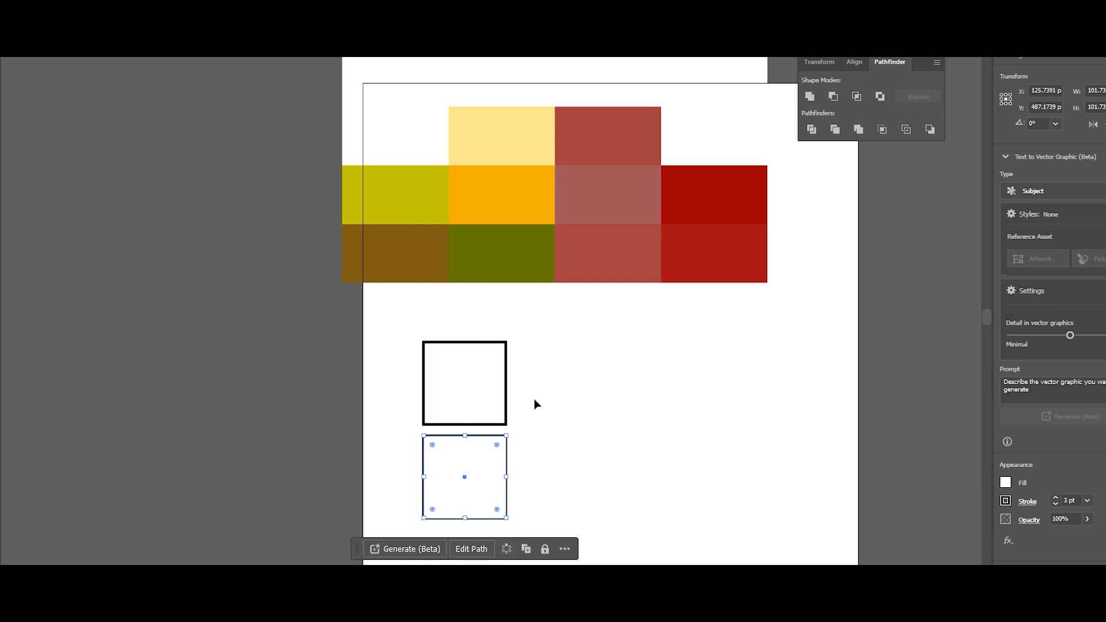
pyautogui.scroll(-1, 534, 404)
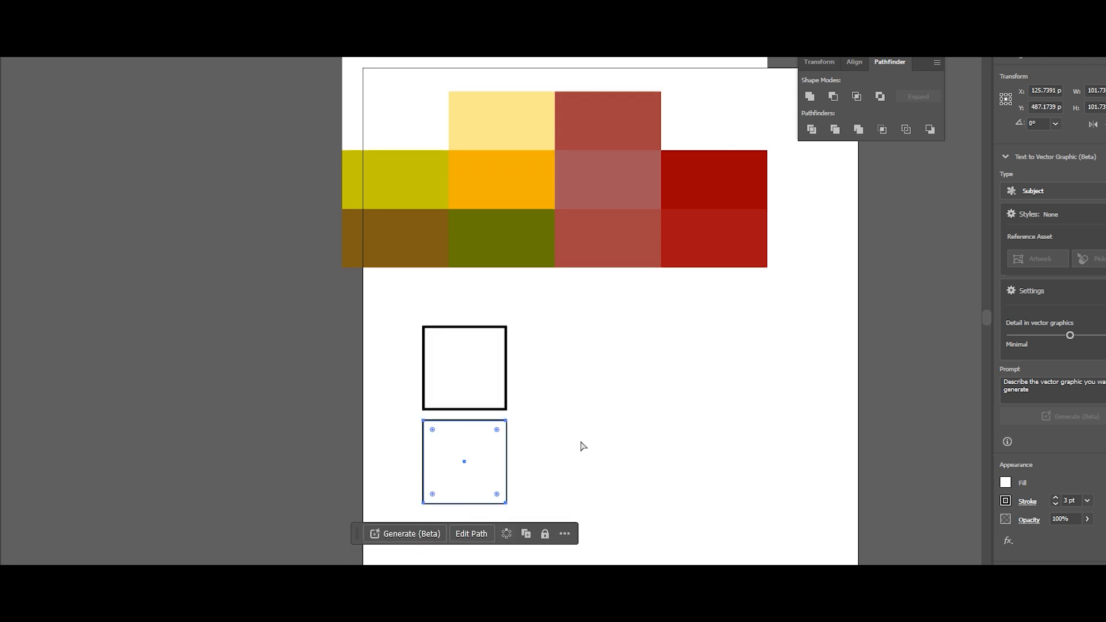
pyautogui.hotkey('ctrl', 'd')
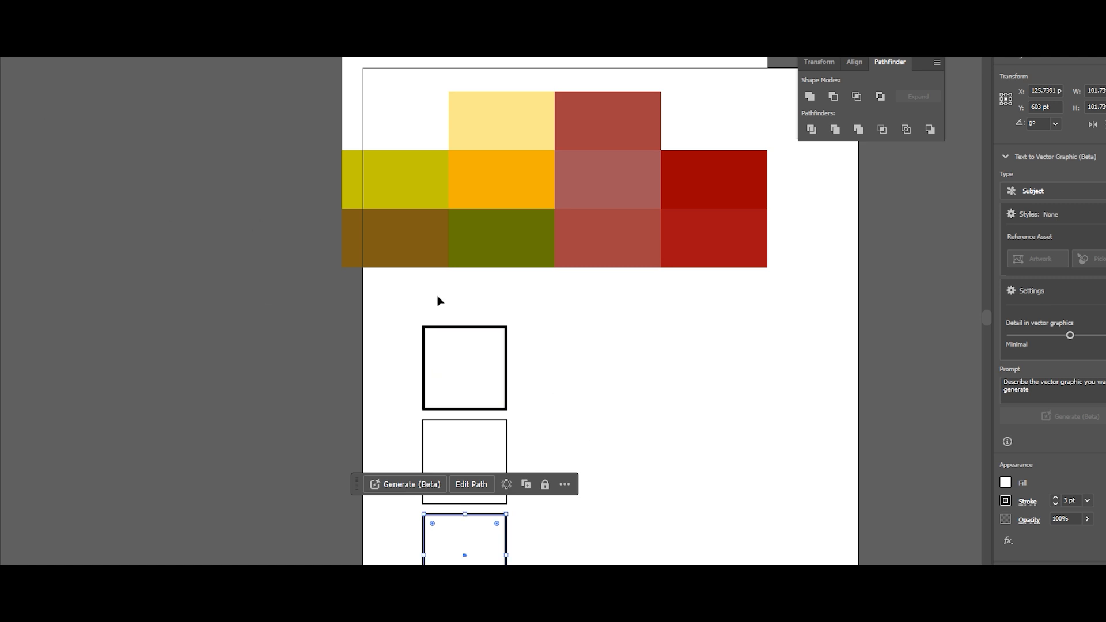
# - Duplicate the column of squares to the right and repeat the copy twice to form a grid four columns wide
pyautogui.moveTo(375, 303); pyautogui.dragTo(553, 499)
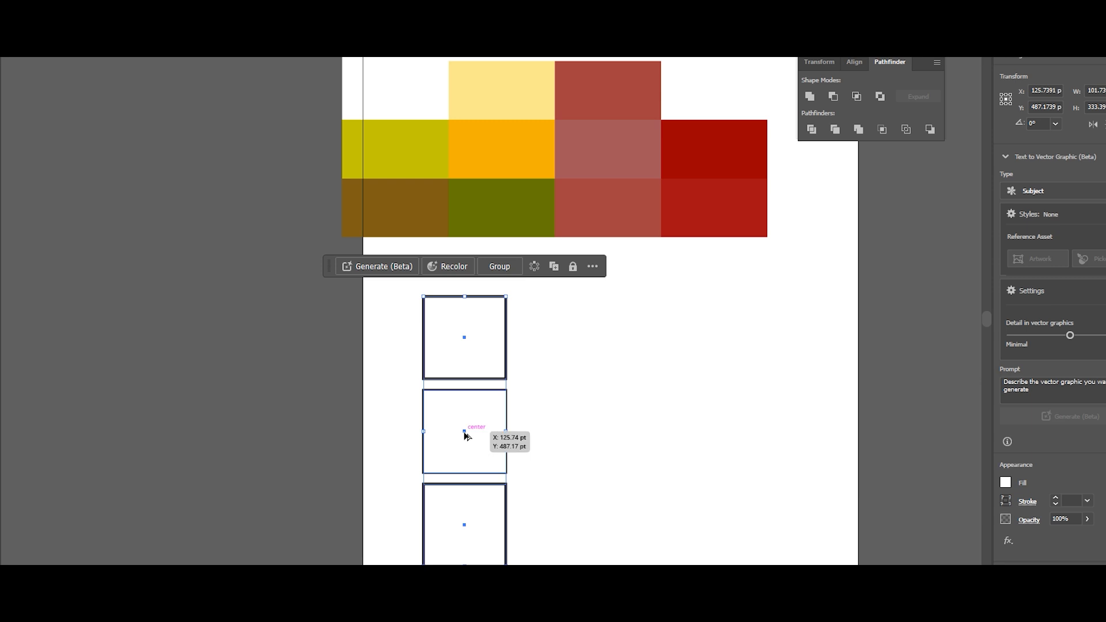
pyautogui.moveTo(465, 436); pyautogui.dragTo(562, 436)
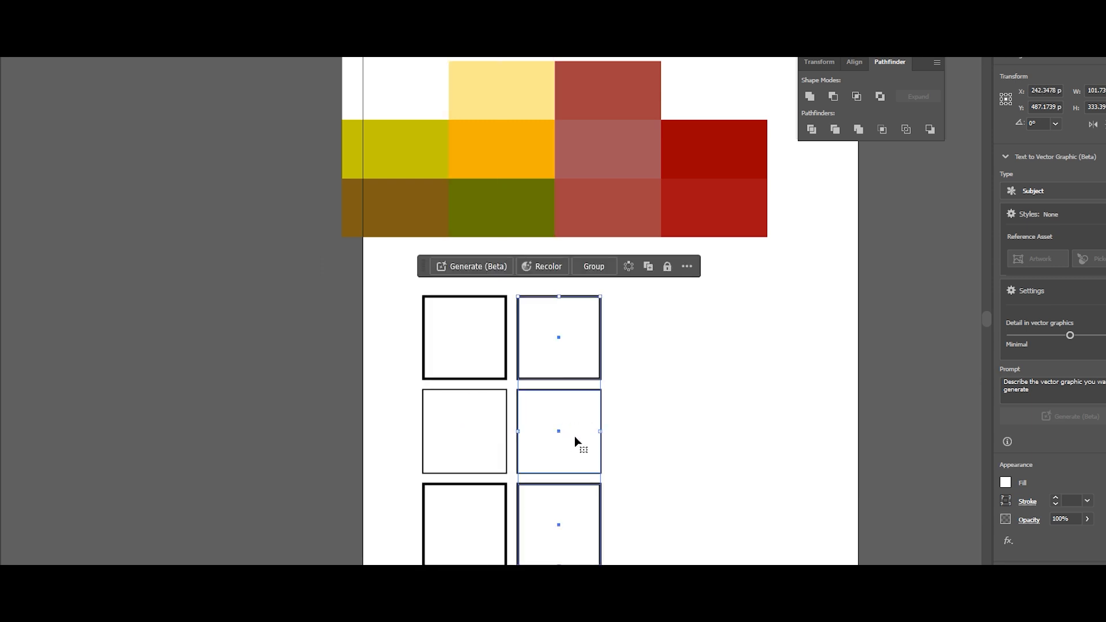
pyautogui.press('a')
pyautogui.hotkey('ctrl', 'd')
pyautogui.hotkey('ctrl', 'd')
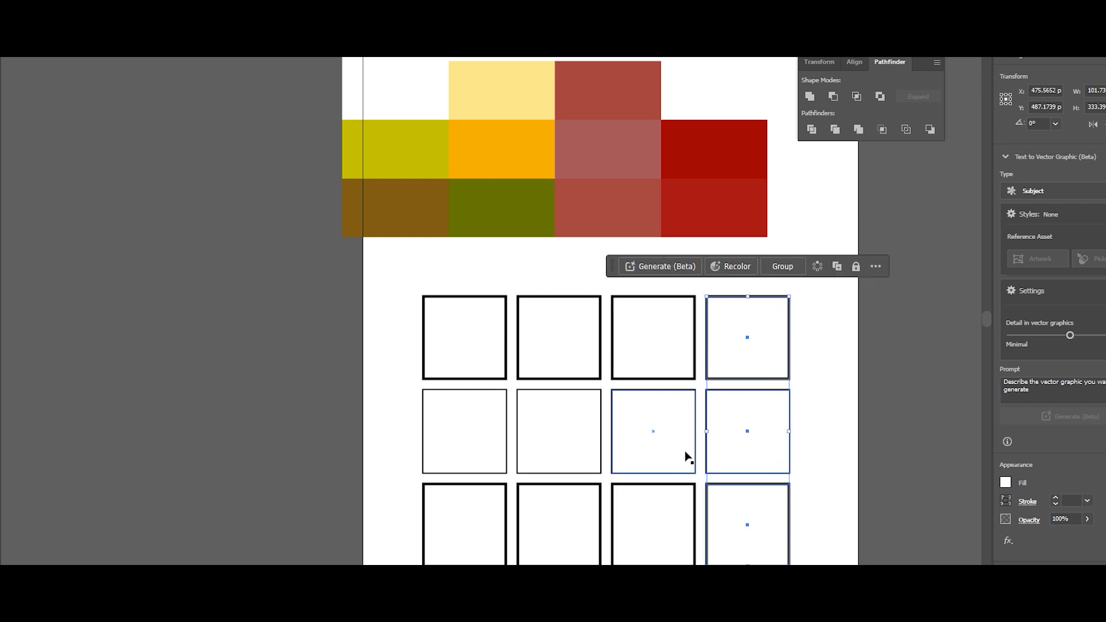
pyautogui.click(836, 415)
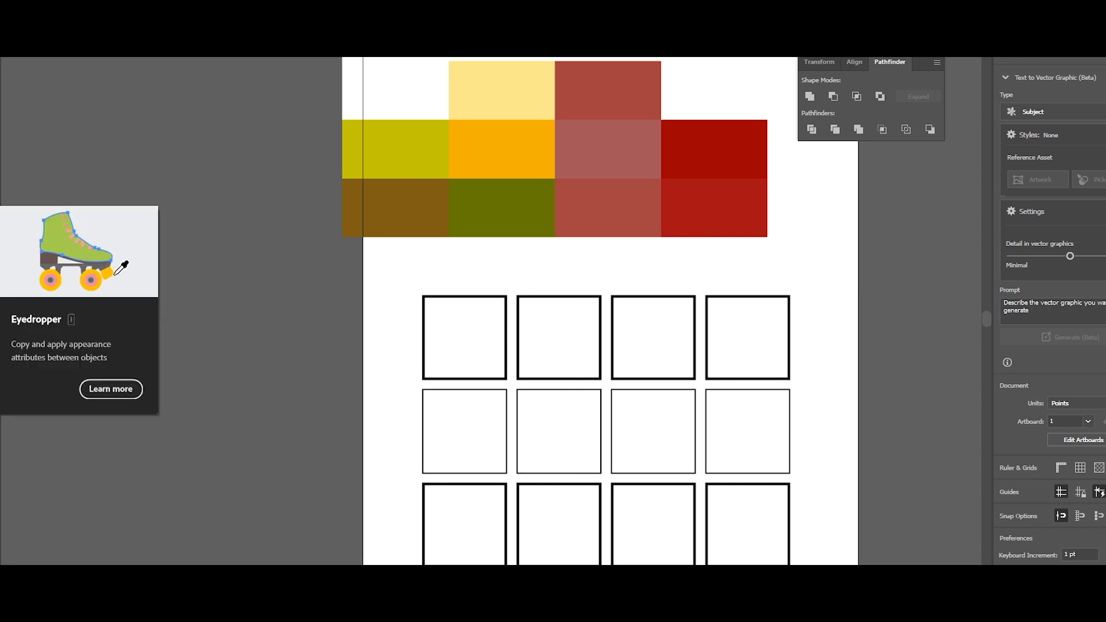
# - Try to transfer the red of the mosaic's lower-right tile to the third square of the top row with the Eyedropper
pyautogui.press('i')
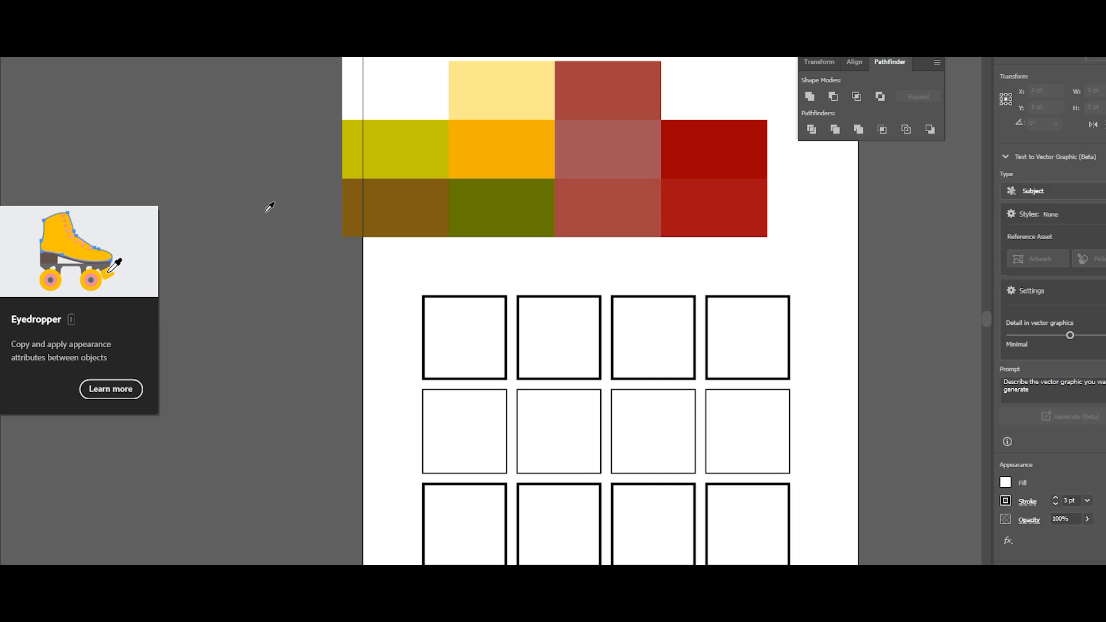
pyautogui.click(731, 202)
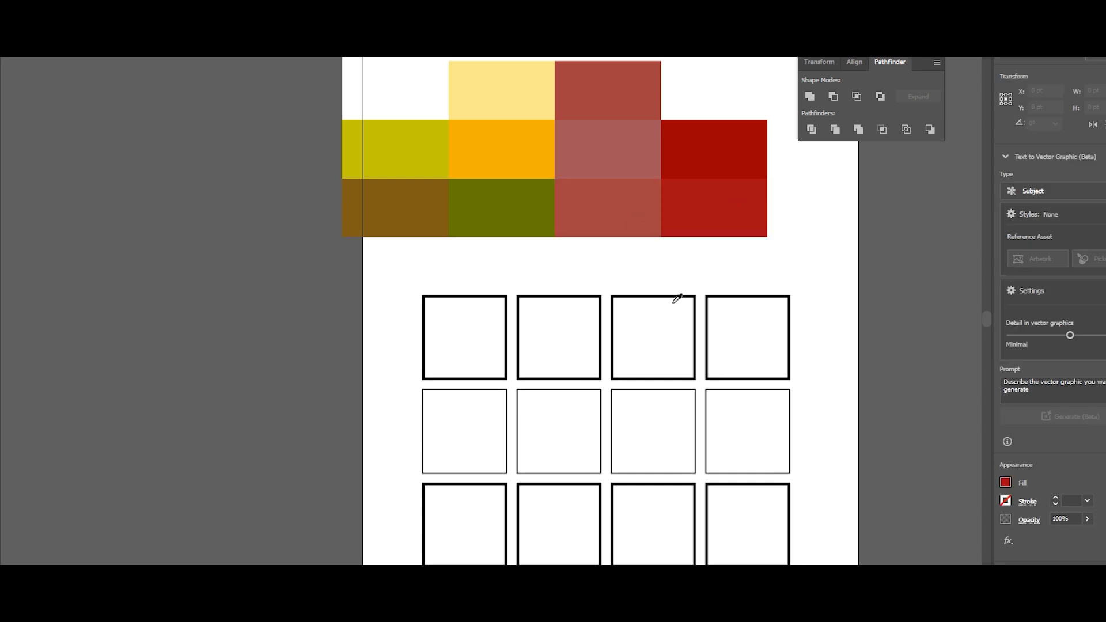
pyautogui.click(662, 326)
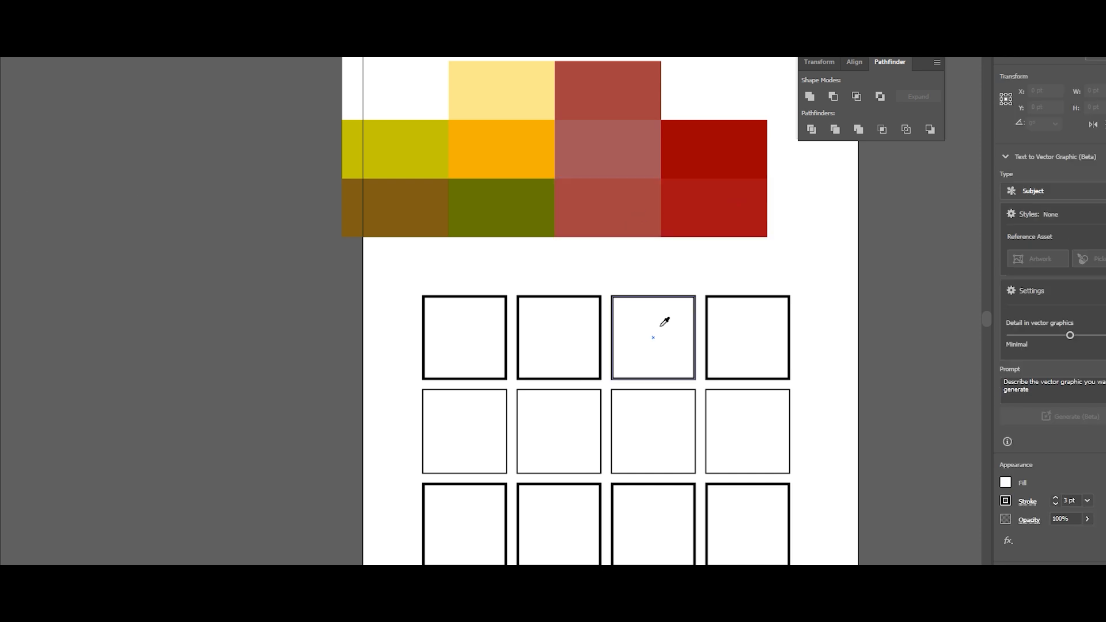
pyautogui.press('v')
pyautogui.click(641, 331)
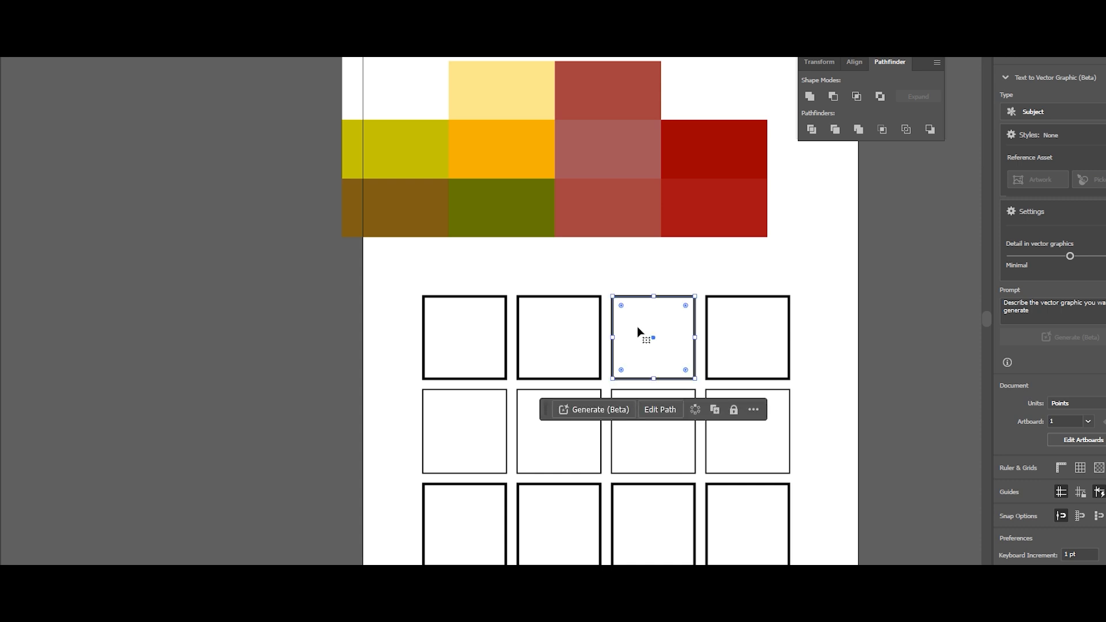
# - Ungroup the mosaic into separate tiles and select the third tile in its lowest row
pyautogui.click(707, 221)
pyautogui.click(700, 261)
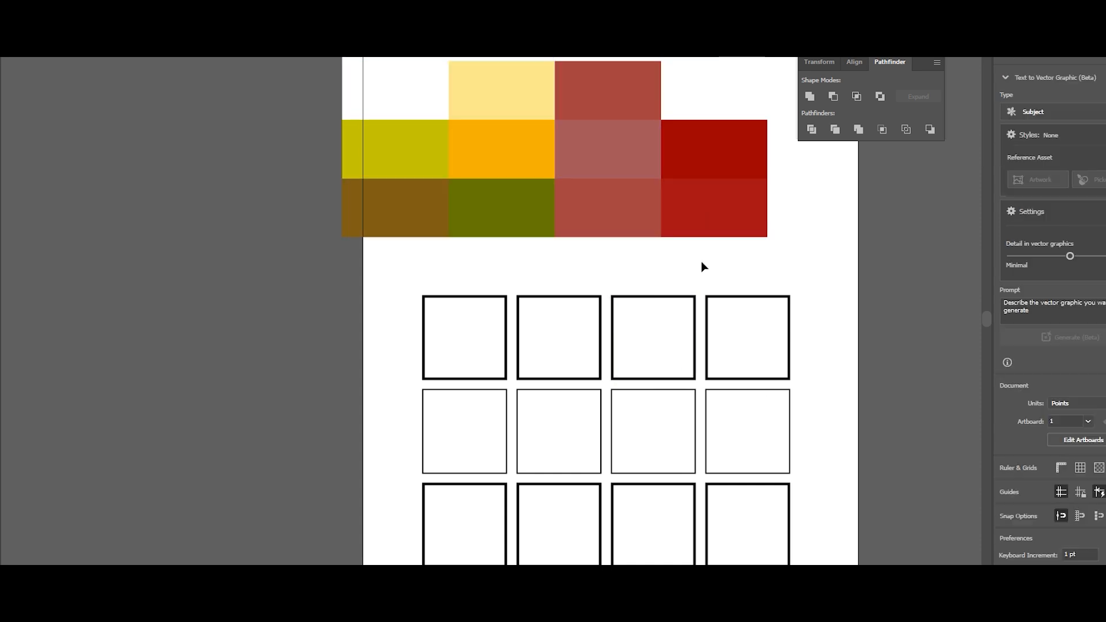
pyautogui.click(701, 227)
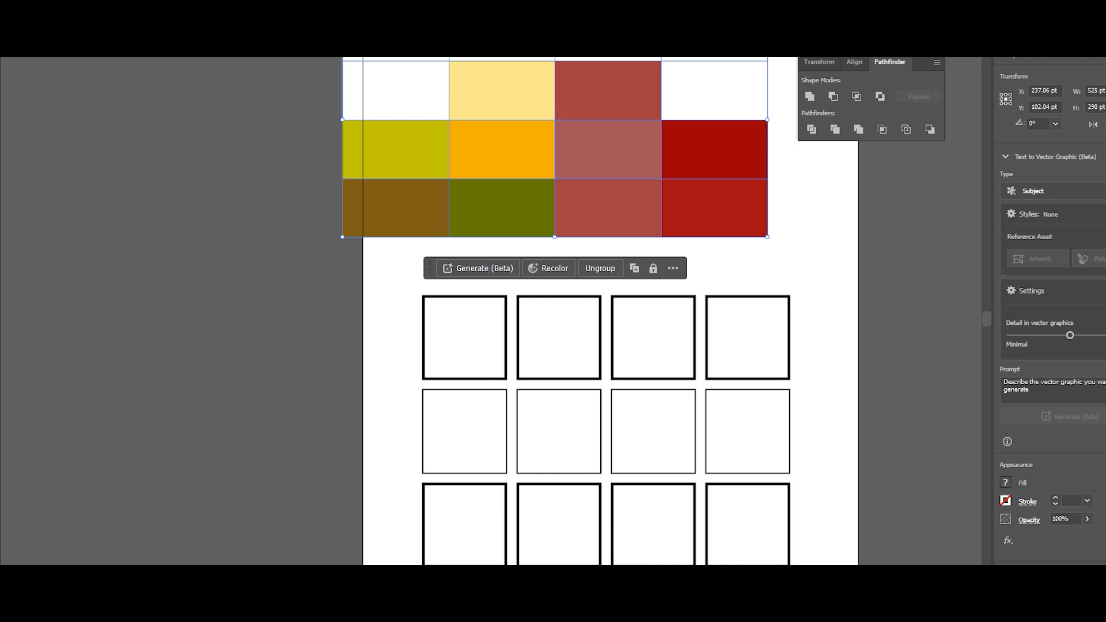
pyautogui.click(431, 291)
pyautogui.click(636, 227)
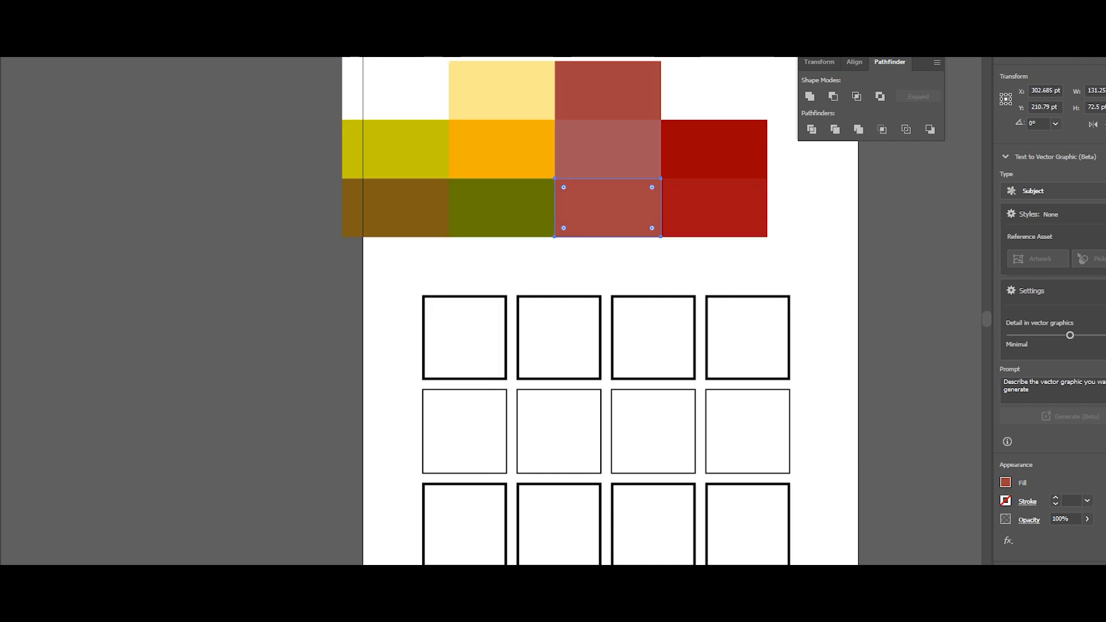
# - Sample the third square's appearance and the lower-right tile's red onto the selected tile, resample the square, and undo that last sample
pyautogui.press('i')
pyautogui.click(663, 315)
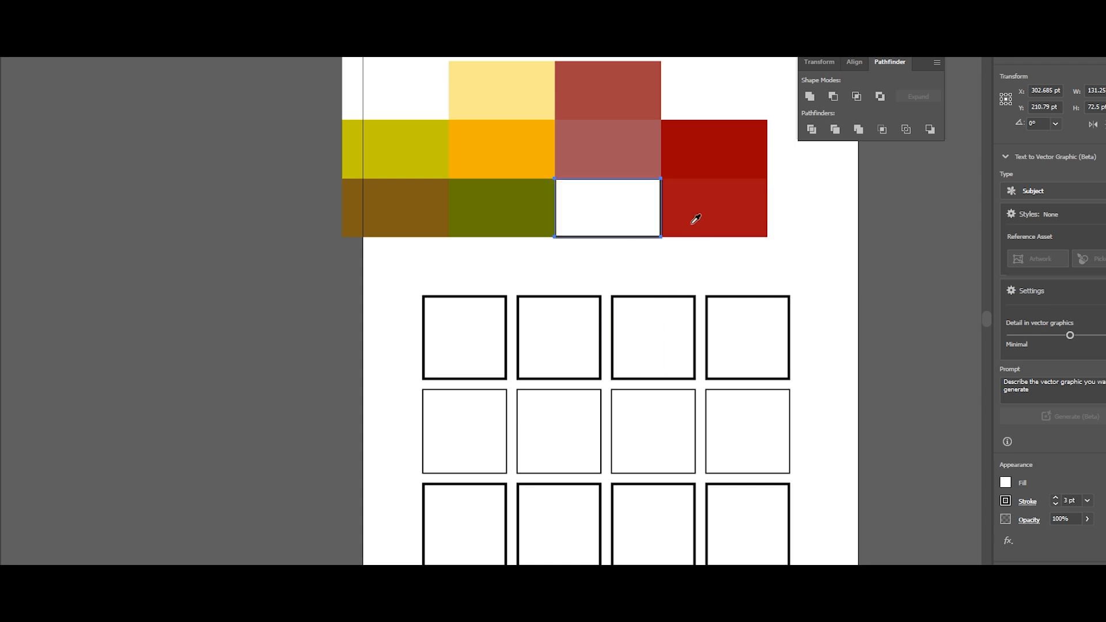
pyautogui.click(696, 220)
pyautogui.click(656, 327)
pyautogui.hotkey('ctrl', 'z')
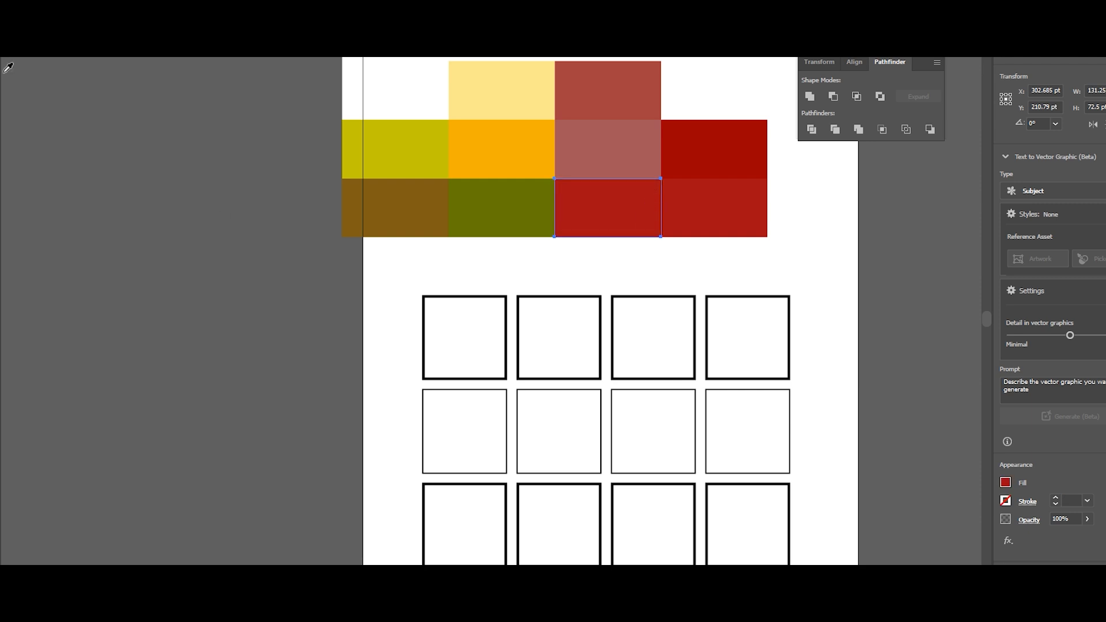
# - With the Eyedropper, apply the third square's white fill and 3 pt black stroke to the selected tile, alternating with the adjacent red
pyautogui.keyDown('shift'); pyautogui.click(734, 221); pyautogui.keyUp('shift')
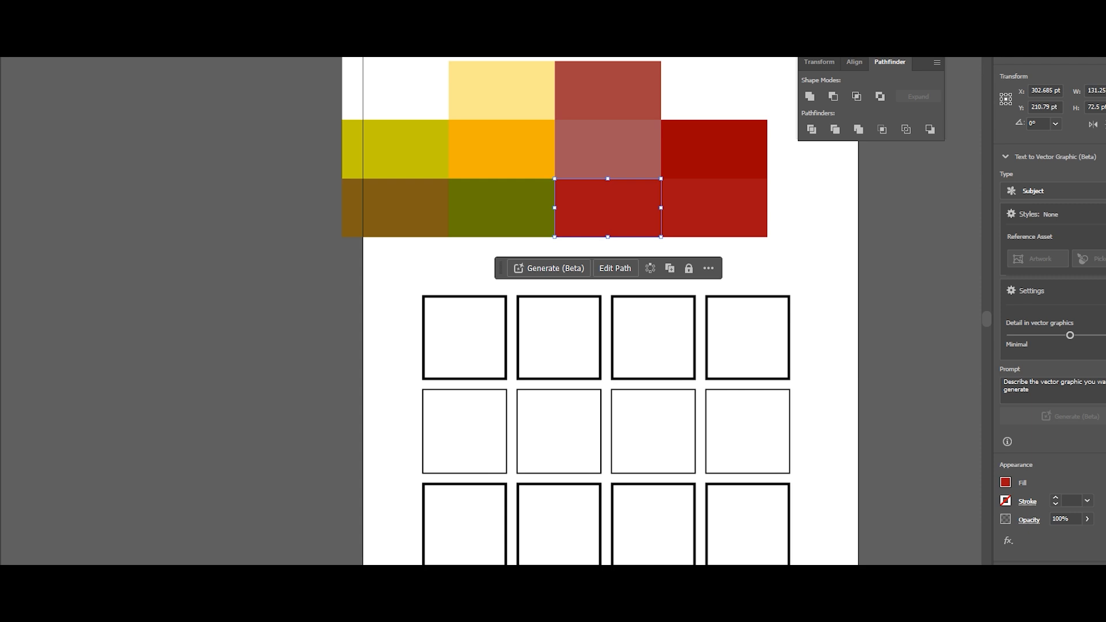
pyautogui.press('i')
pyautogui.click(642, 325)
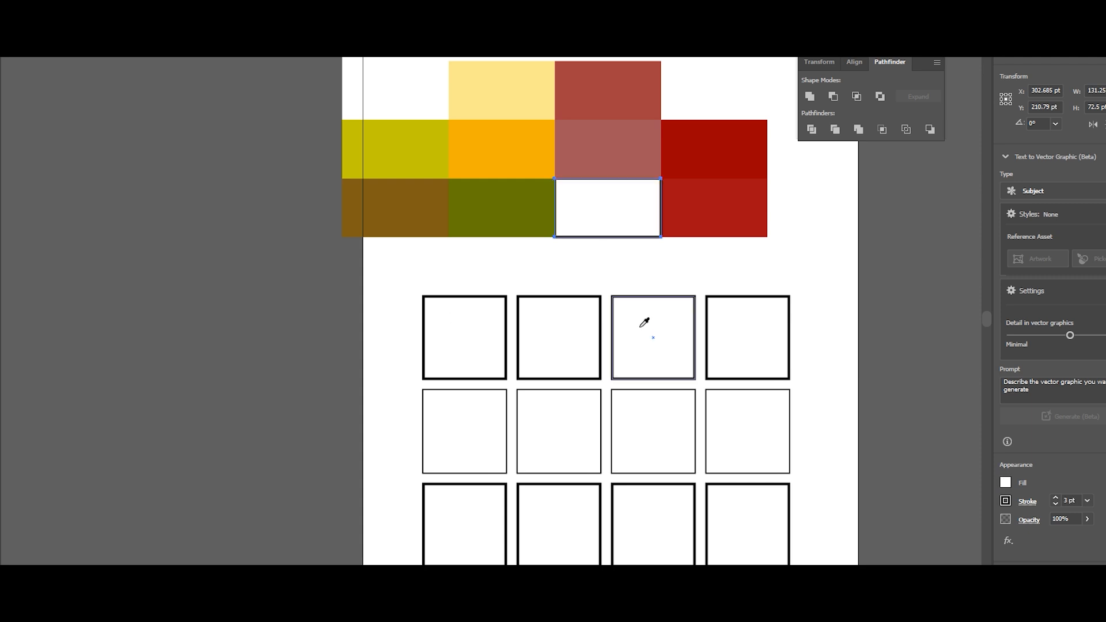
pyautogui.click(699, 214)
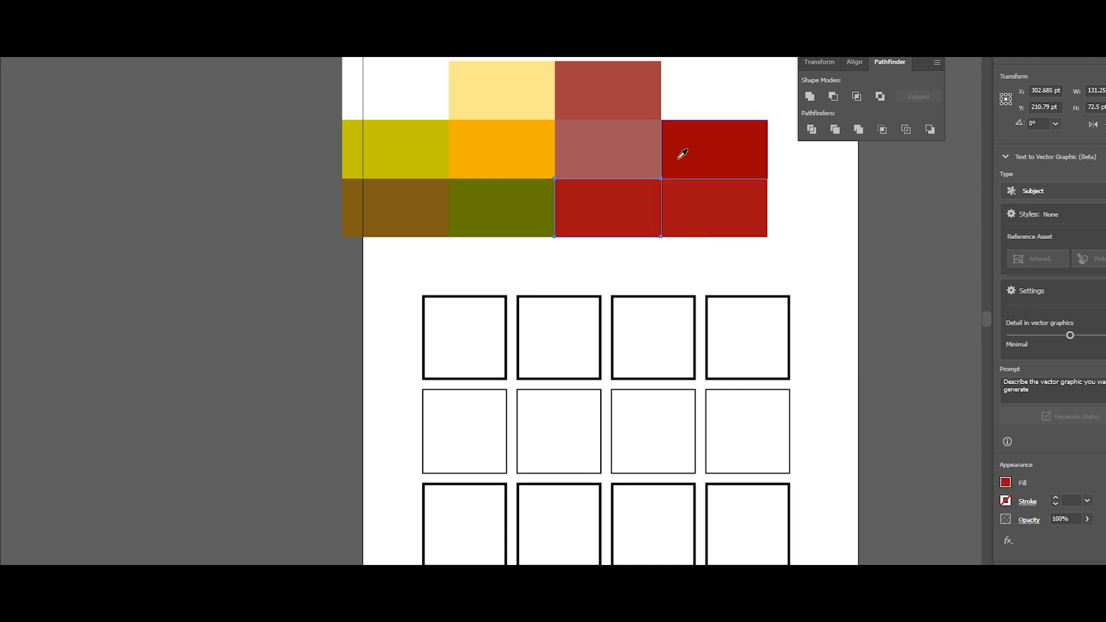
pyautogui.click(665, 324)
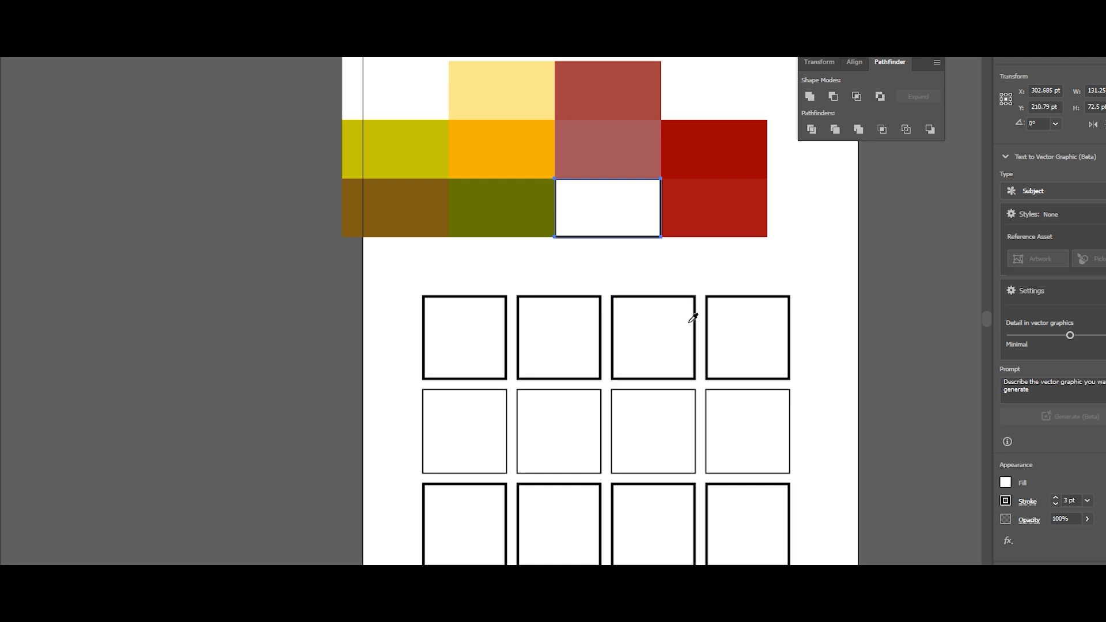
pyautogui.press('v')
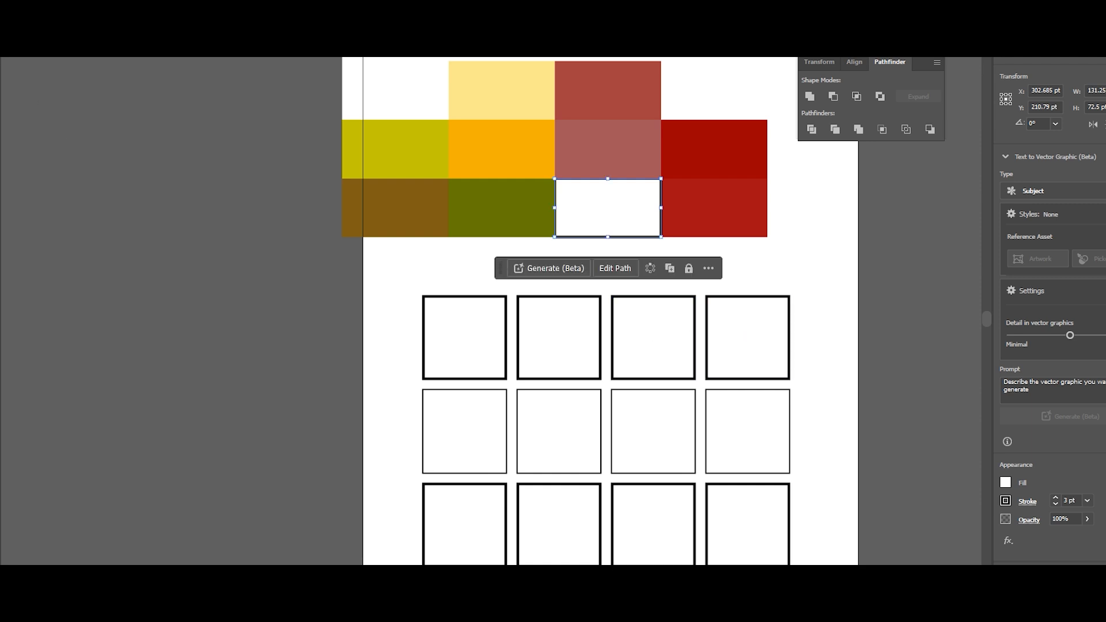
pyautogui.click(606, 149)
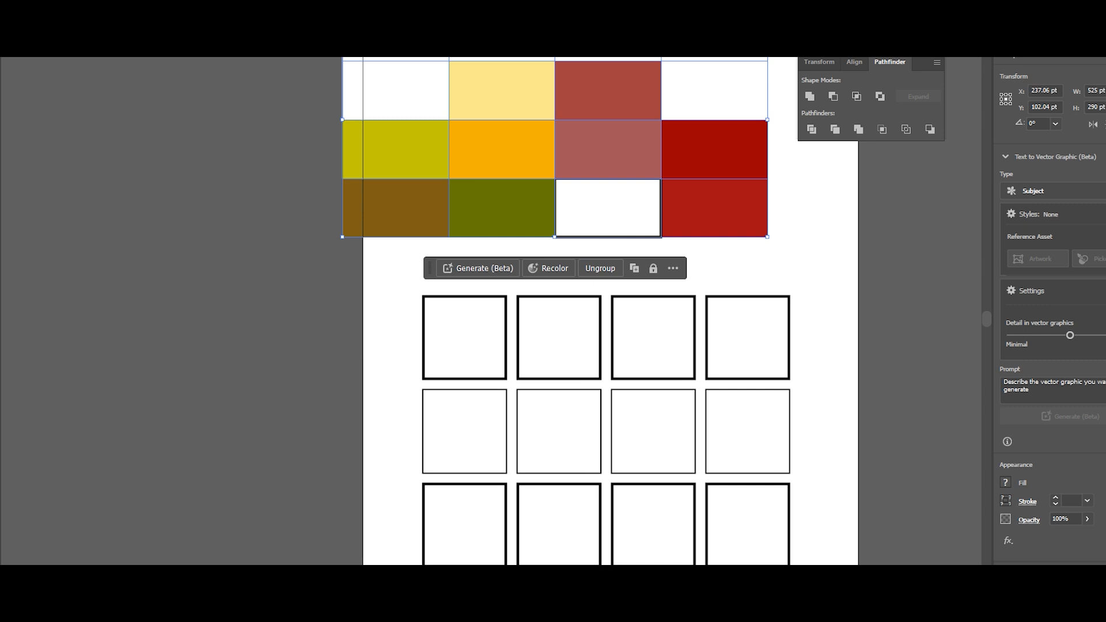
pyautogui.click(367, 240)
pyautogui.click(507, 217)
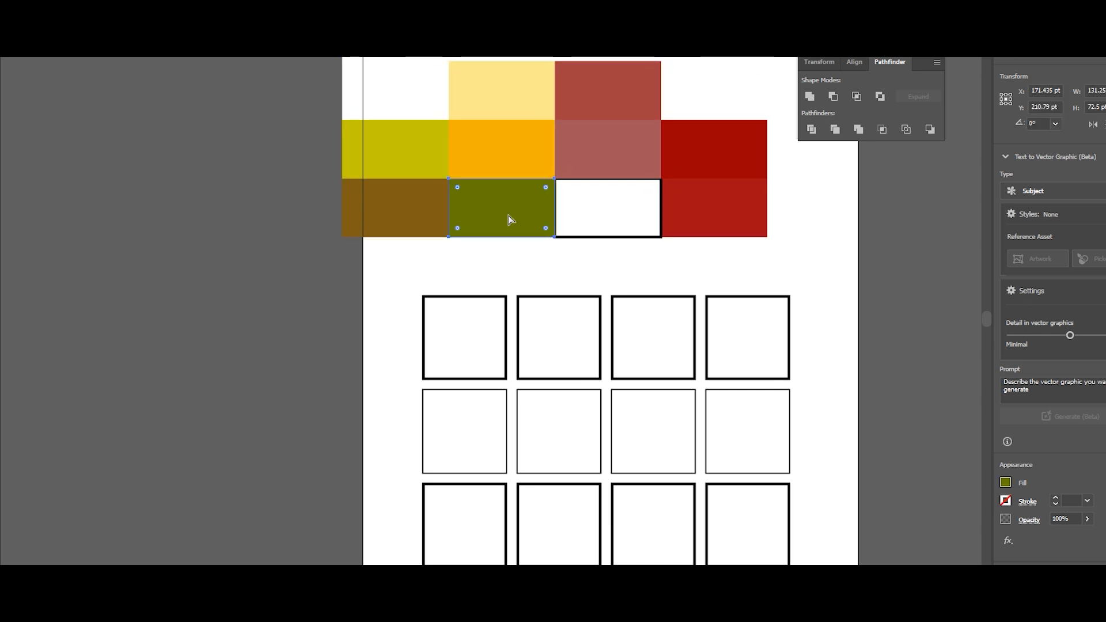
pyautogui.click(556, 333)
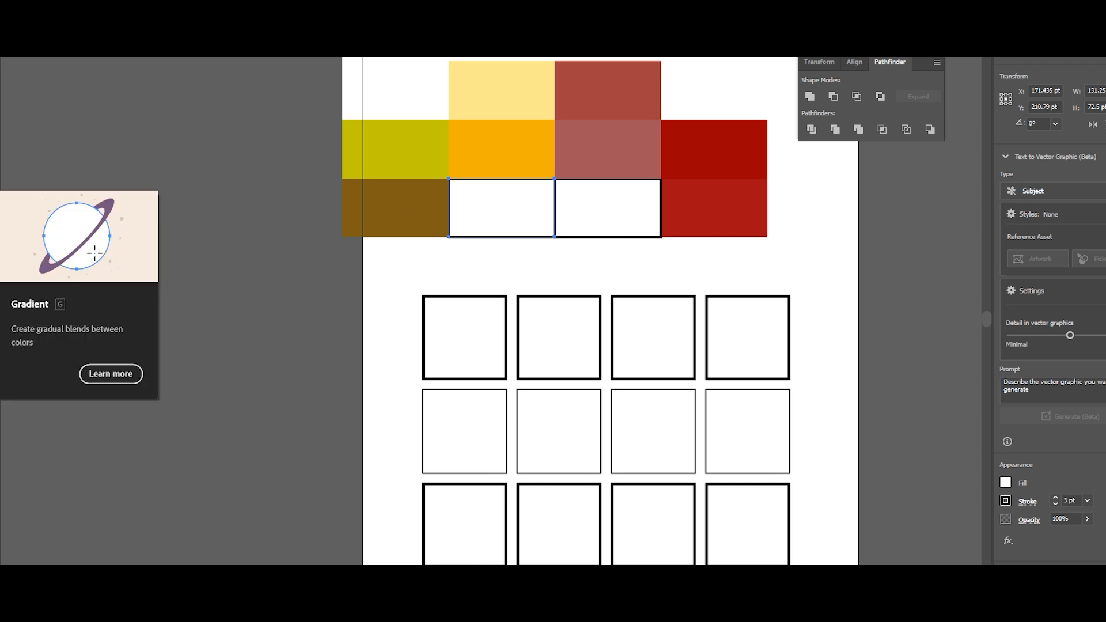
pyautogui.press('v')
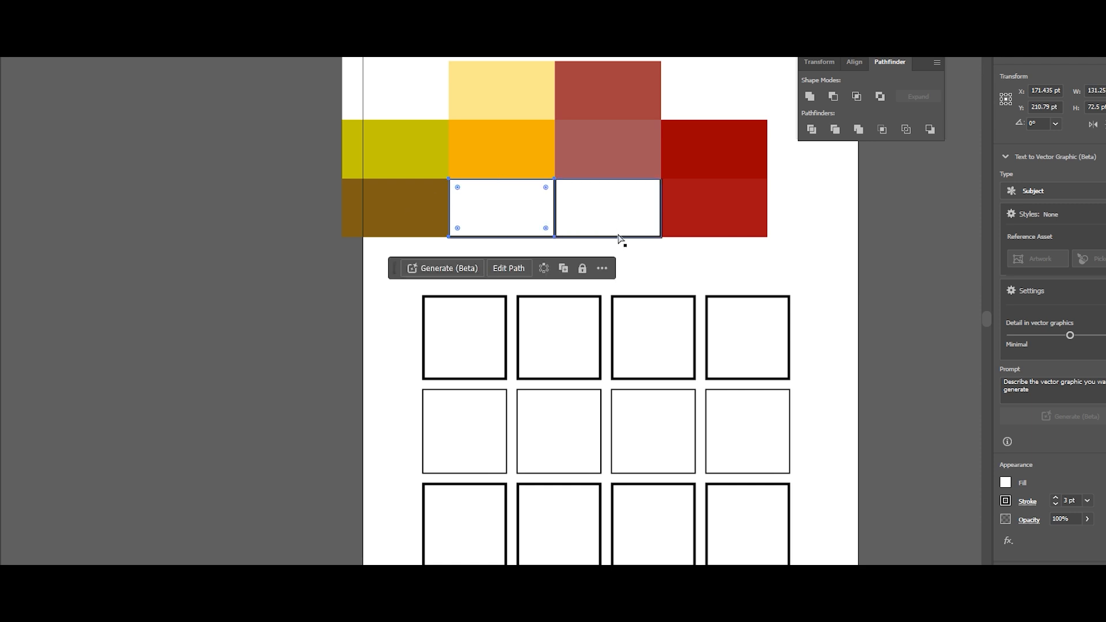
# - Undo the white samples on the mosaic's lowest-row tiles and apply the third tile's dark red to the fourth square of the top row
pyautogui.hotkey('ctrl', 'z')
pyautogui.hotkey('ctrl', 'z')
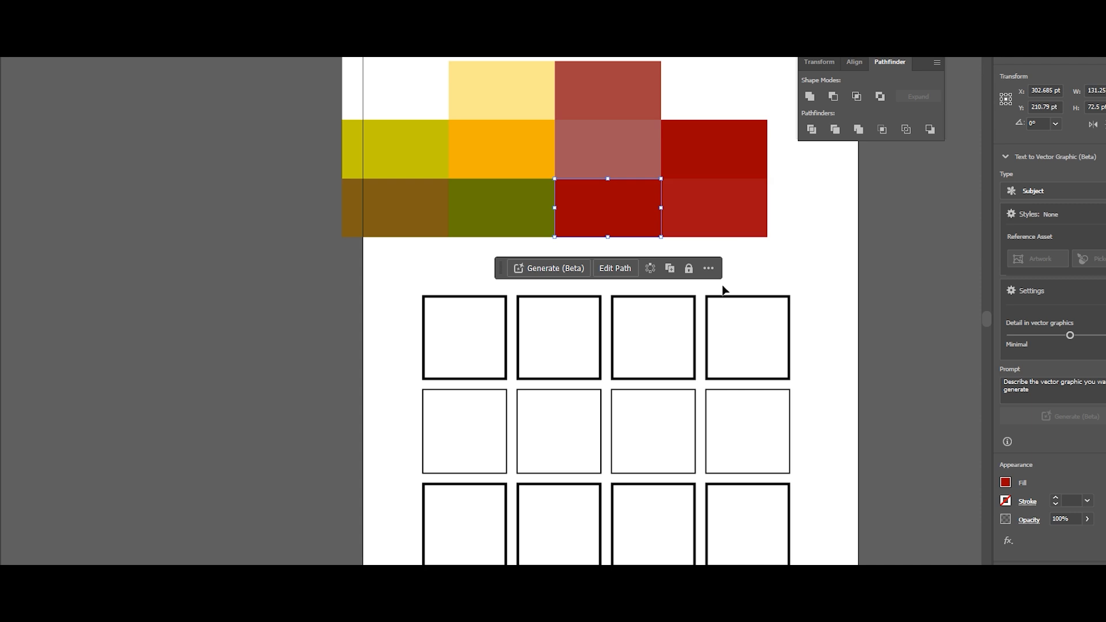
pyautogui.click(774, 320)
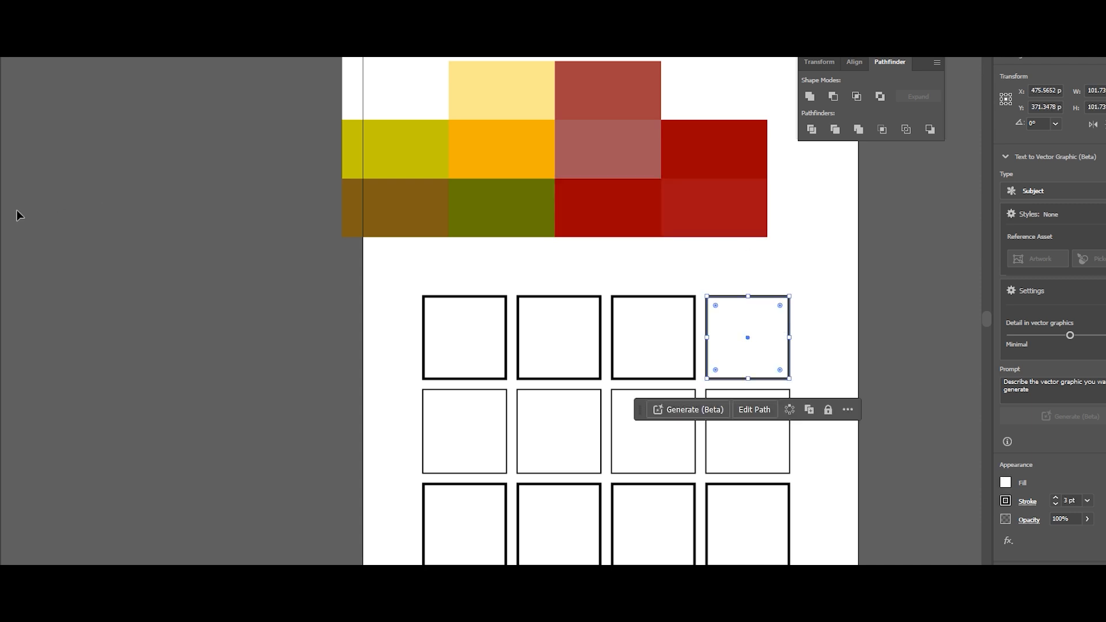
pyautogui.press('i')
pyautogui.click(573, 212)
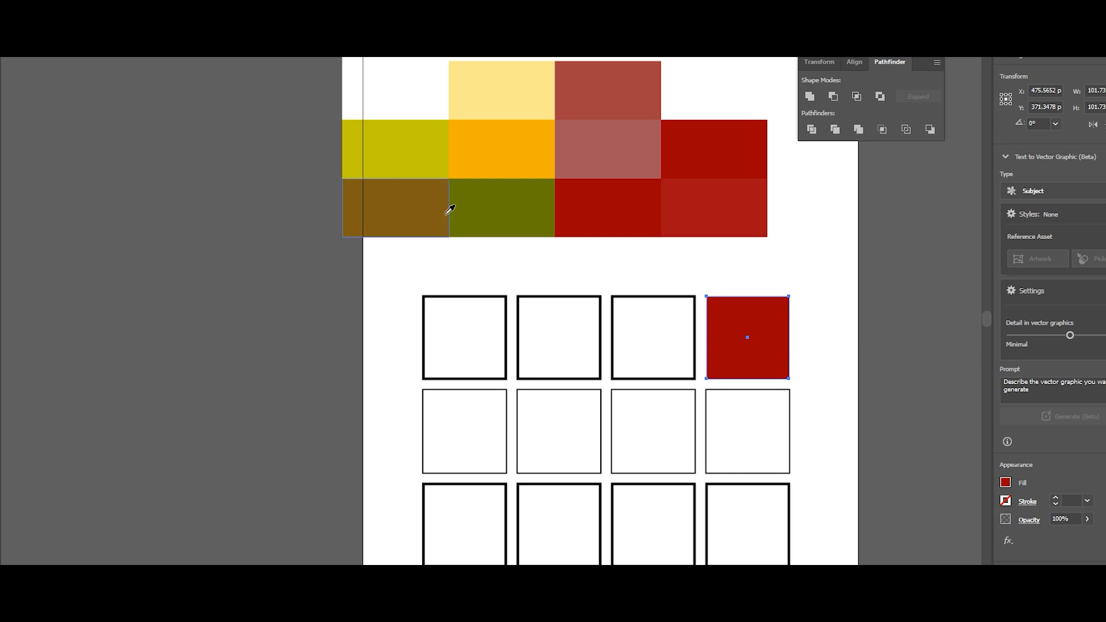
pyautogui.press('v')
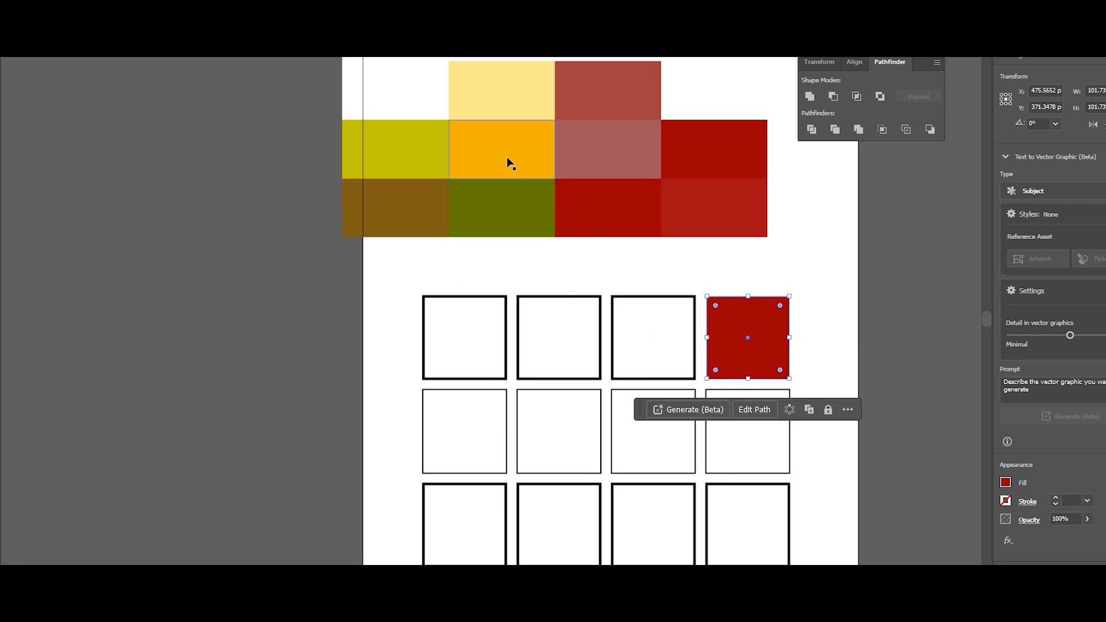
# - With the Eyedropper, apply the mosaic's orange to the second square of the top row and its brownish red to the square directly below
pyautogui.click(558, 340)
pyautogui.press('i')
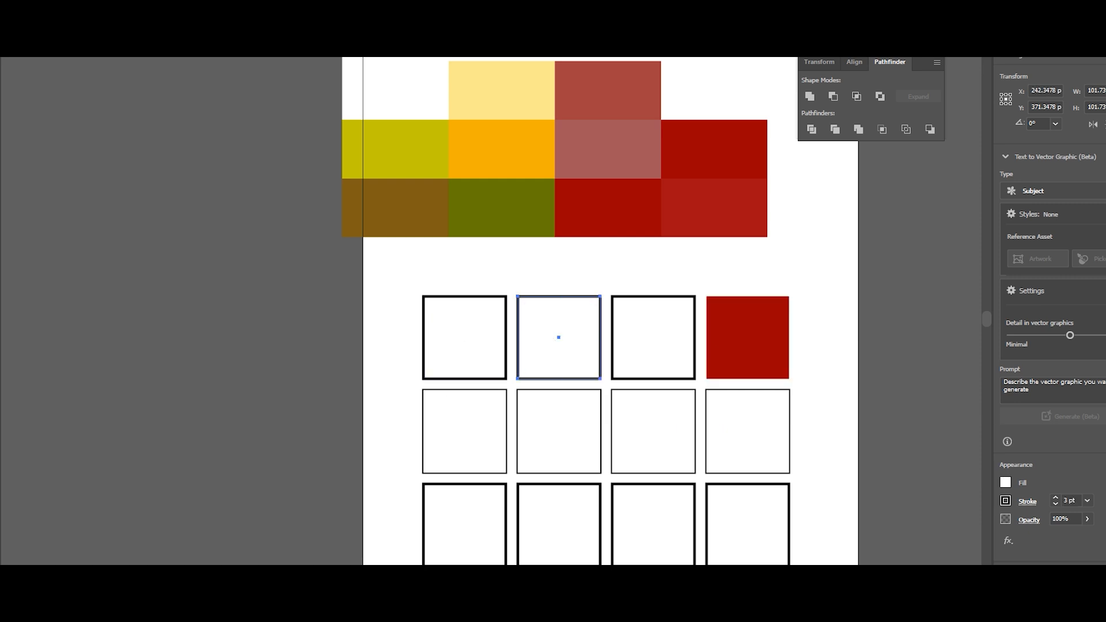
pyautogui.click(493, 159)
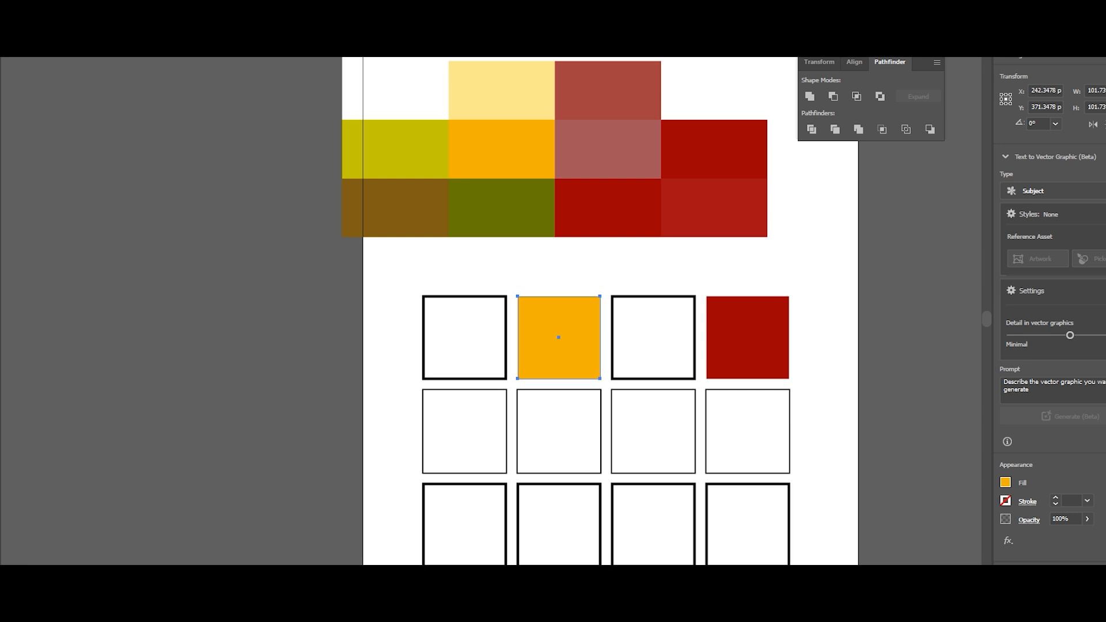
pyautogui.press('v')
pyautogui.click(554, 431)
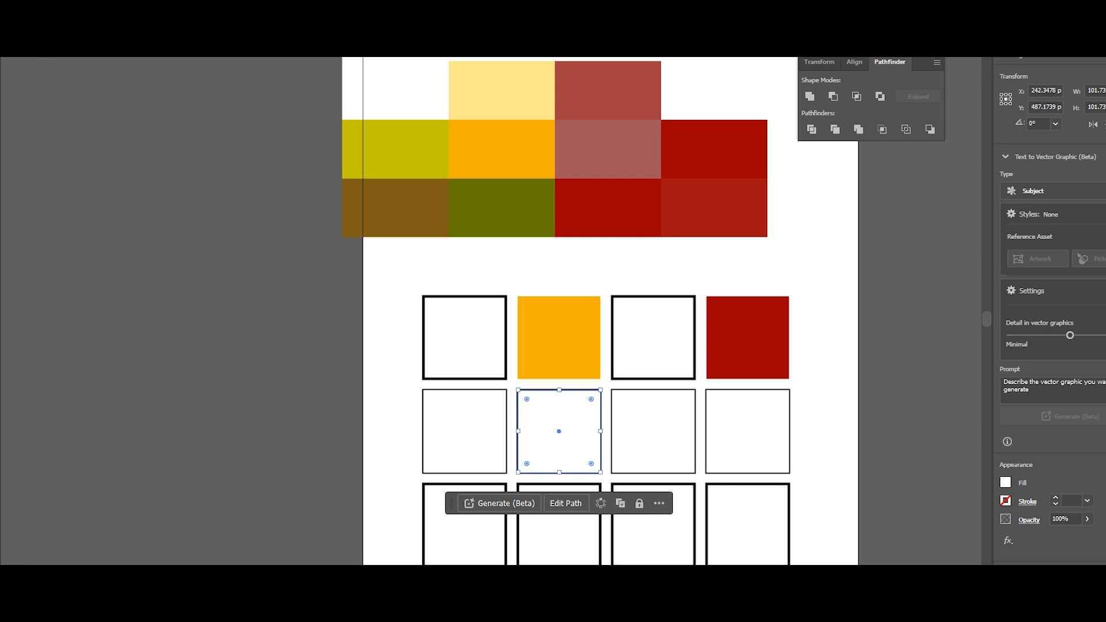
pyautogui.press('i')
pyautogui.click(632, 85)
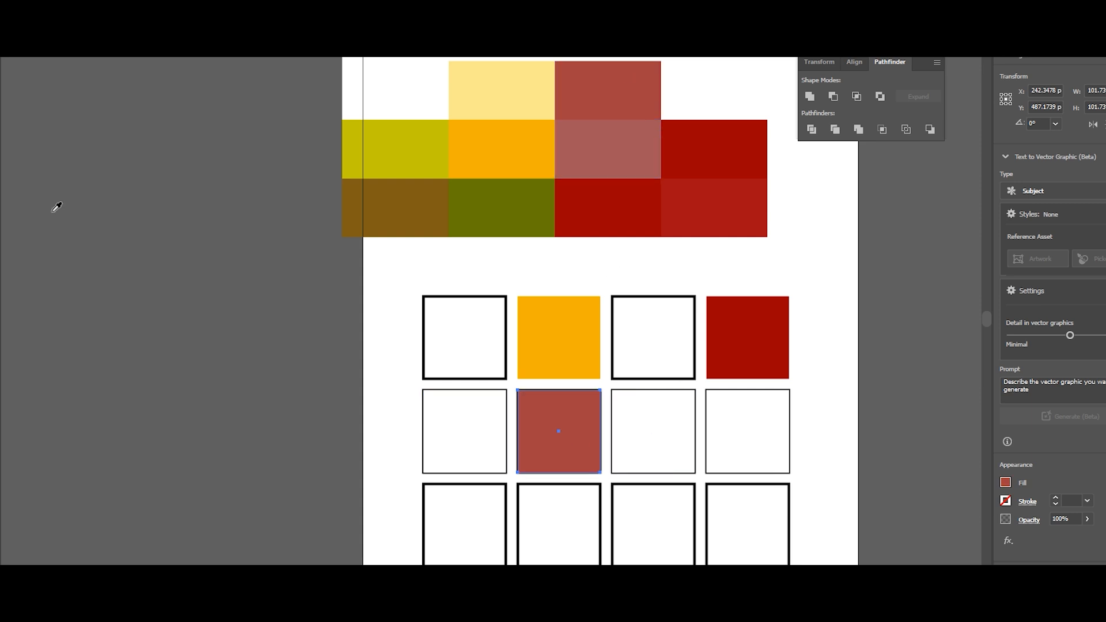
pyautogui.press('v')
# - Apply the pale yellow and yellow-green tile colors to the third row's first and second squares, undoing a stray sample of the neighbouring white square
pyautogui.click(463, 525)
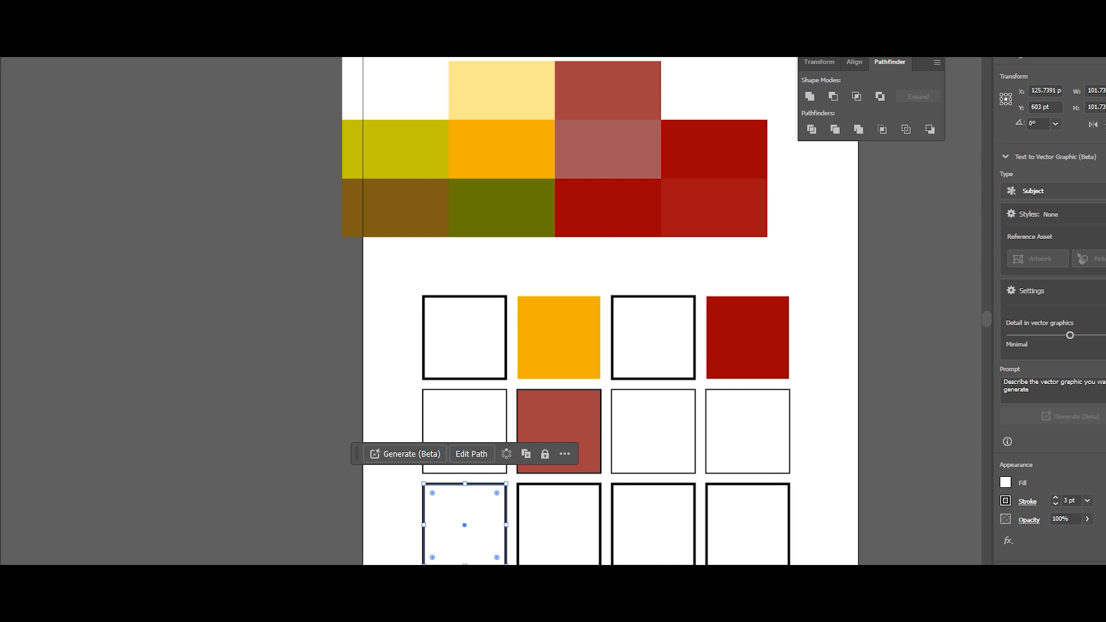
pyautogui.press('i')
pyautogui.click(518, 88)
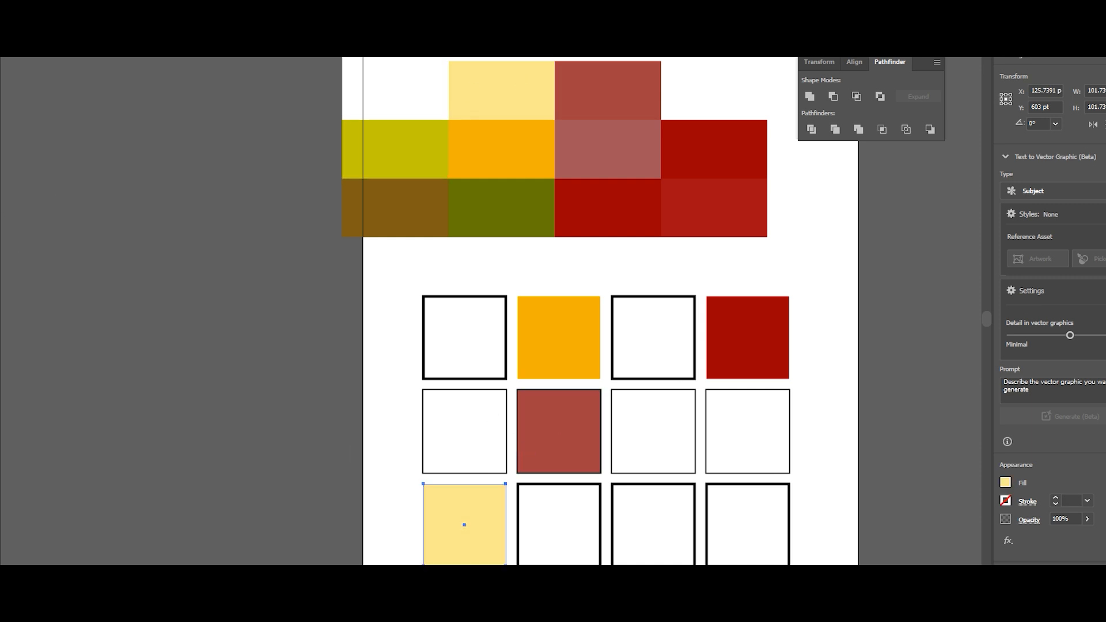
pyautogui.press('v')
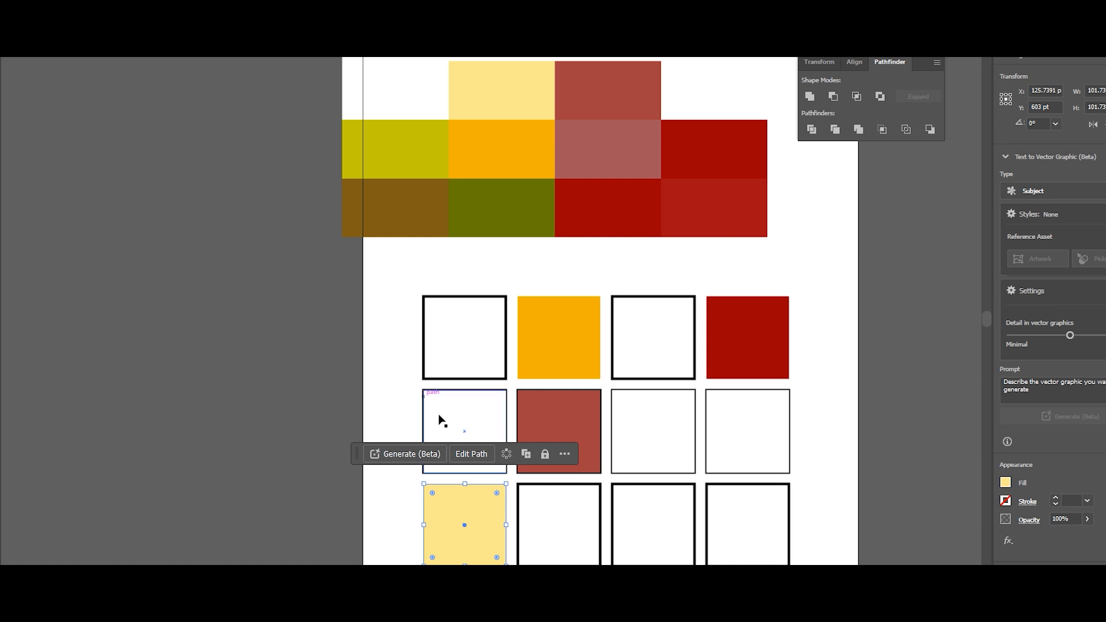
pyautogui.click(595, 531)
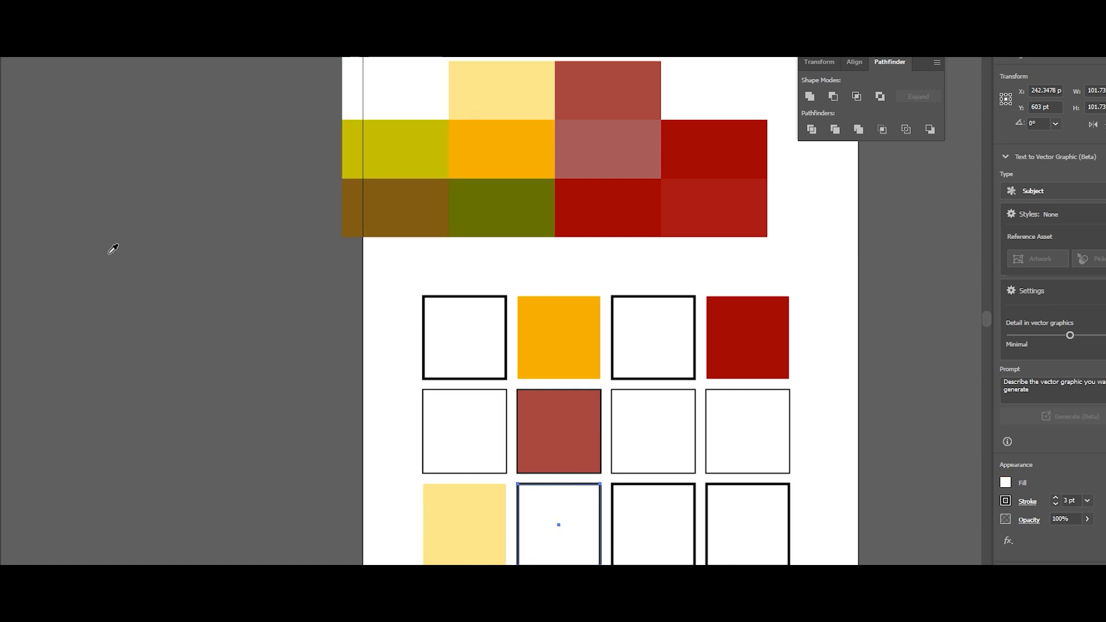
pyautogui.press('i')
pyautogui.click(403, 153)
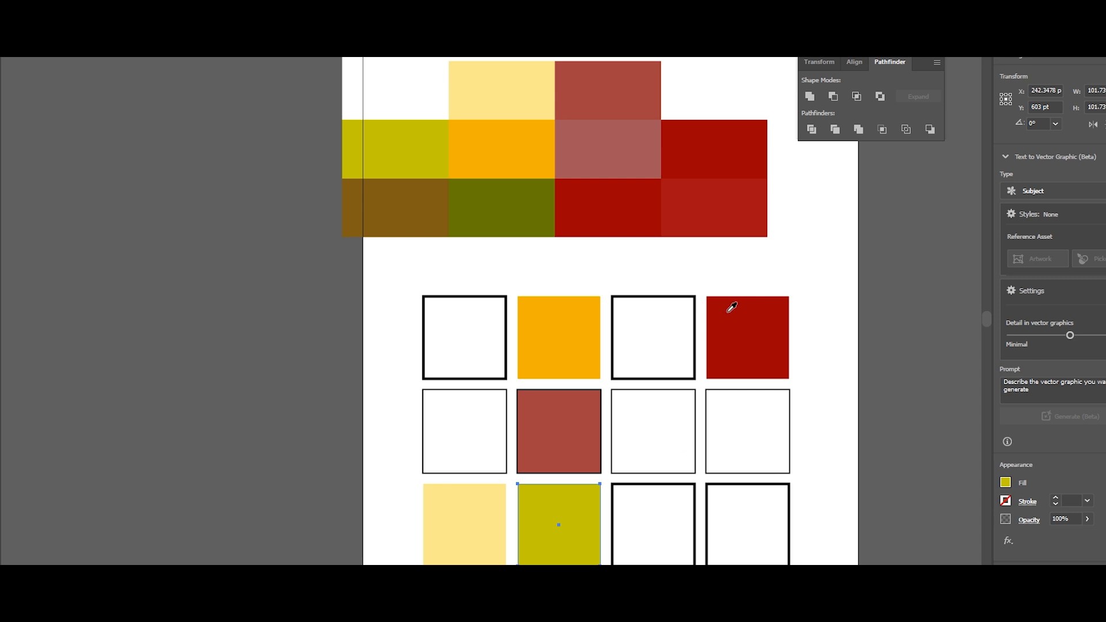
pyautogui.click(690, 504)
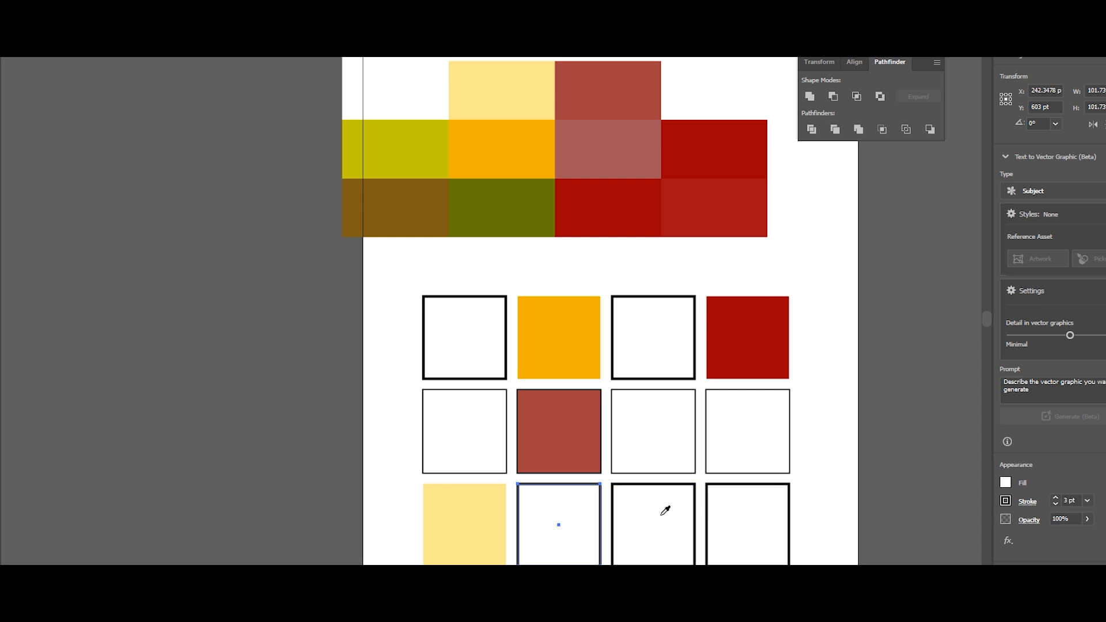
pyautogui.hotkey('ctrl', 'z')
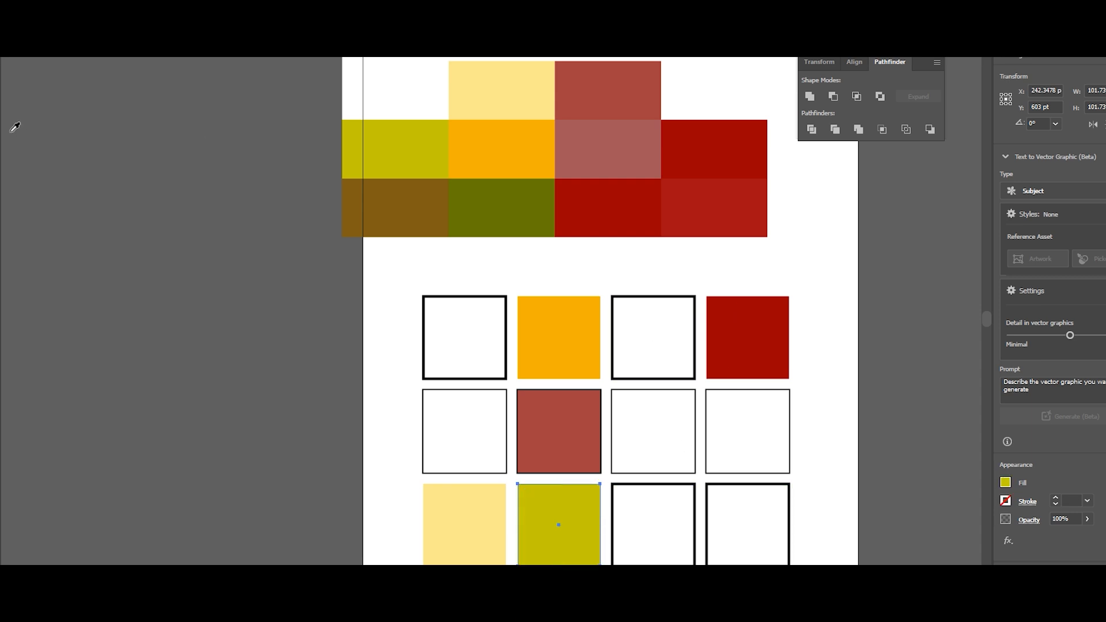
pyautogui.press('v')
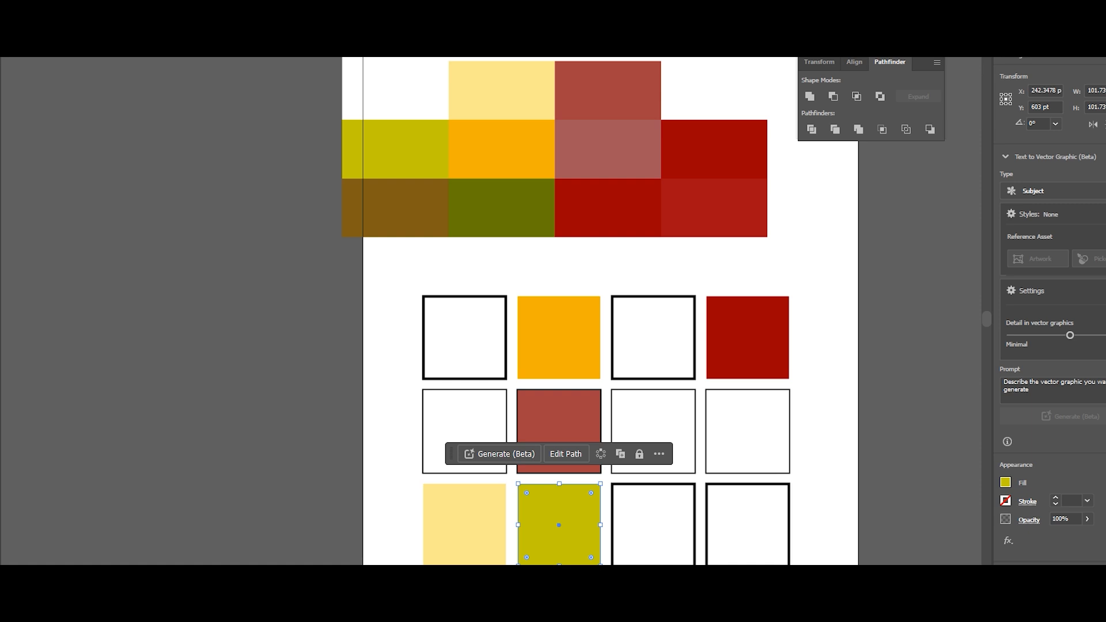
# - Apply the mosaic's pale yellow to the fourth square of the third row with the Eyedropper
pyautogui.click(755, 528)
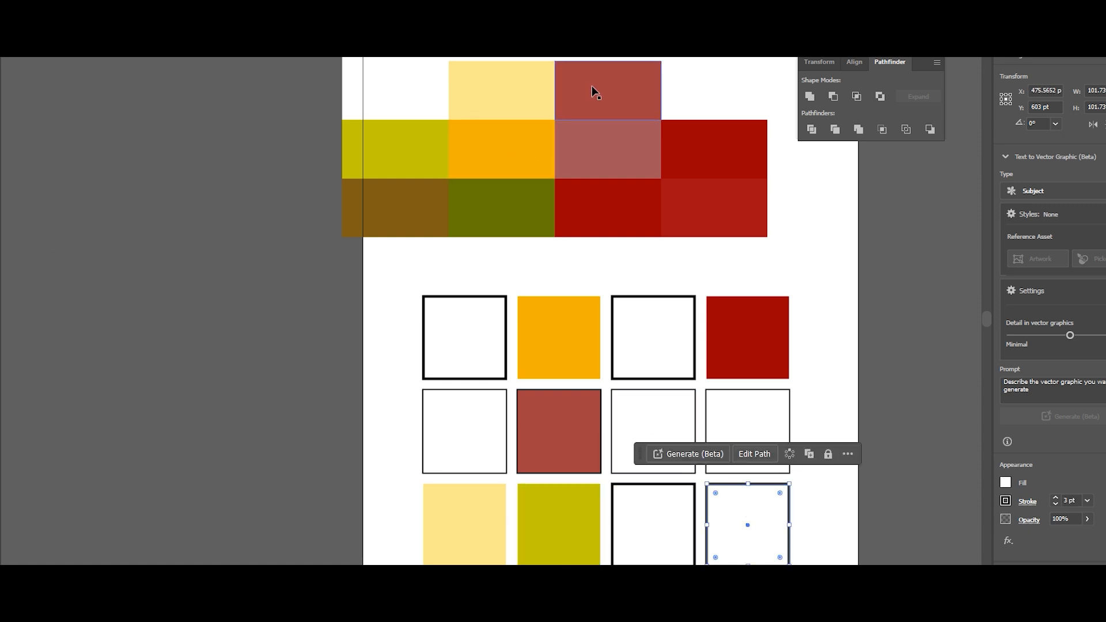
pyautogui.press('i')
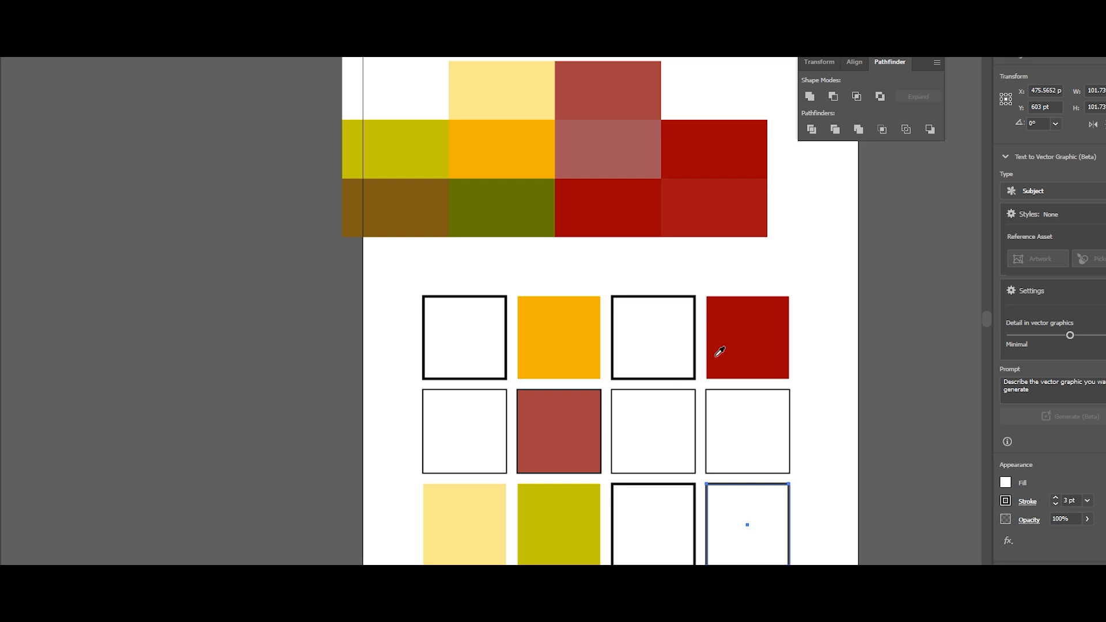
pyautogui.click(501, 88)
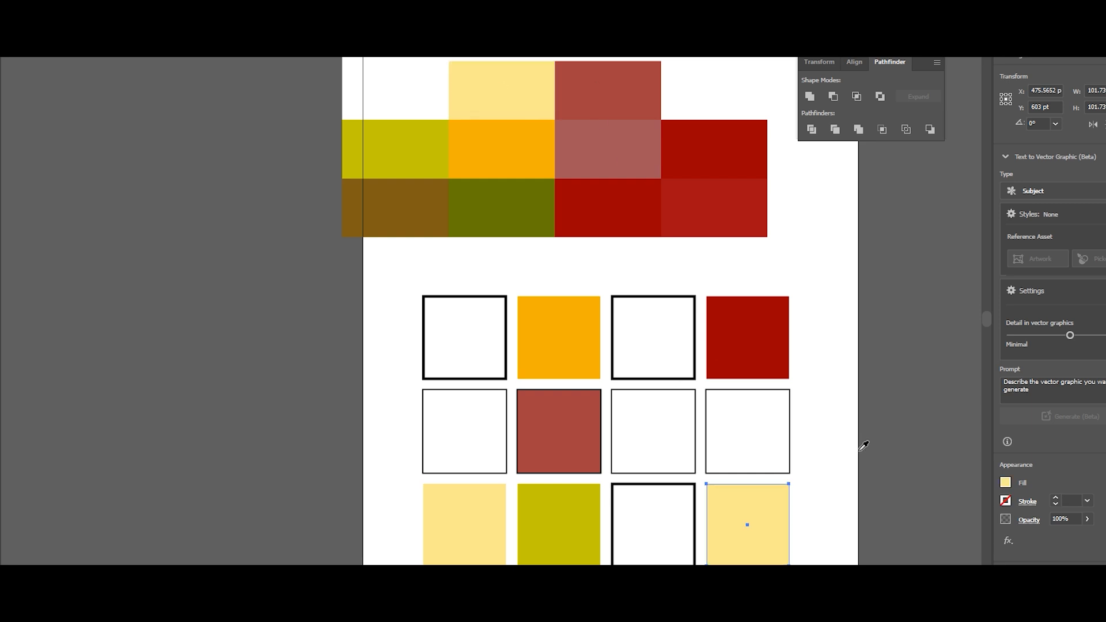
pyautogui.press('v')
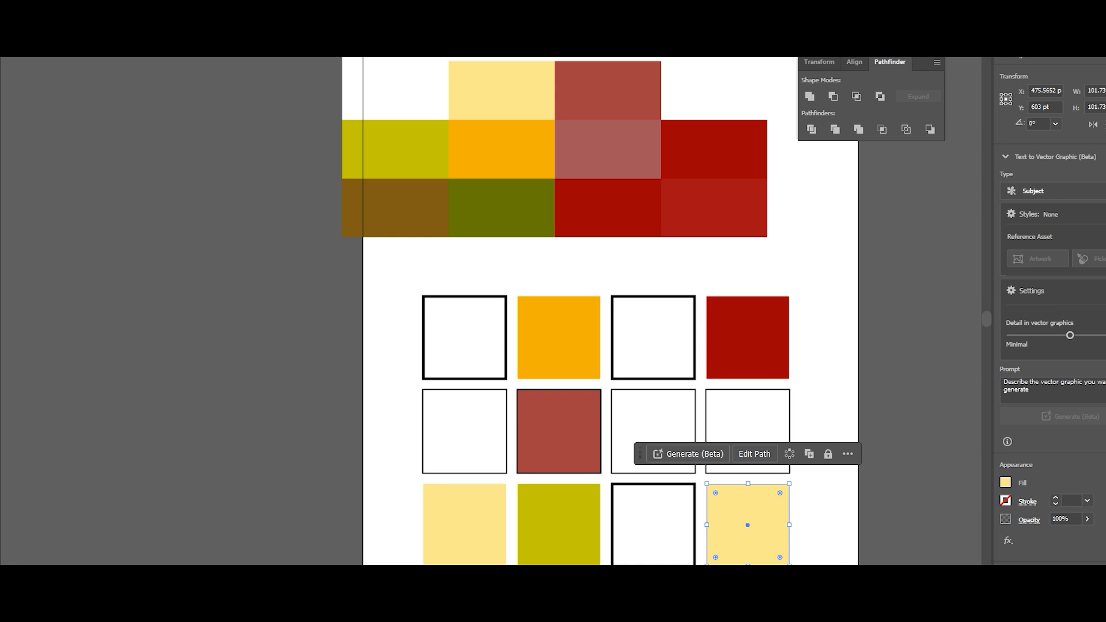
# - Search the commands for "color" and open the Color panel
pyautogui.press('F1')
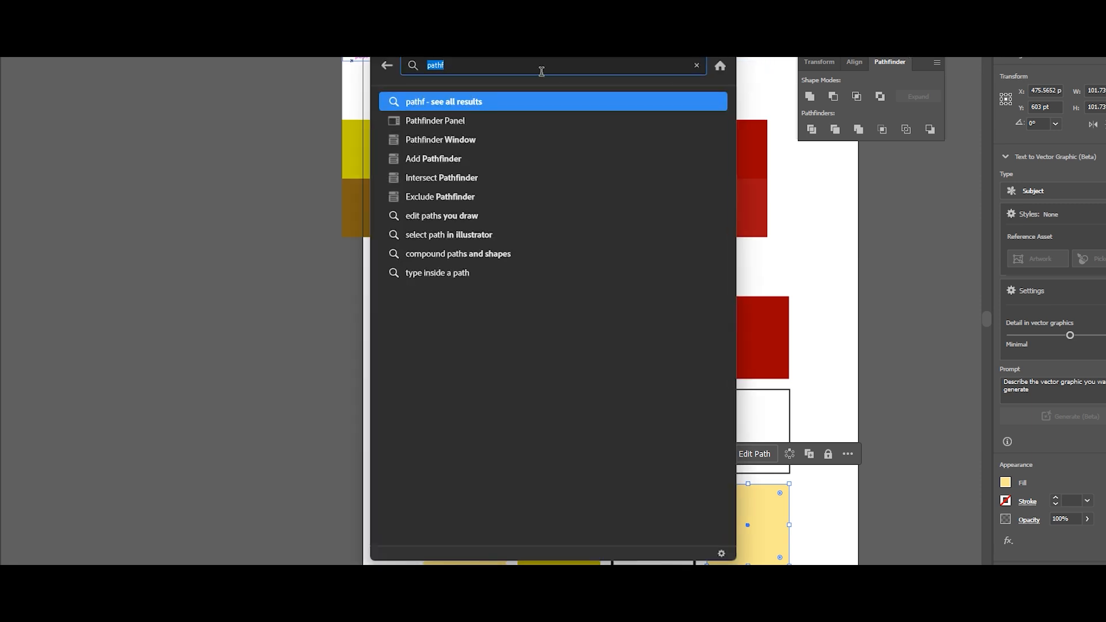
pyautogui.press('Escape')
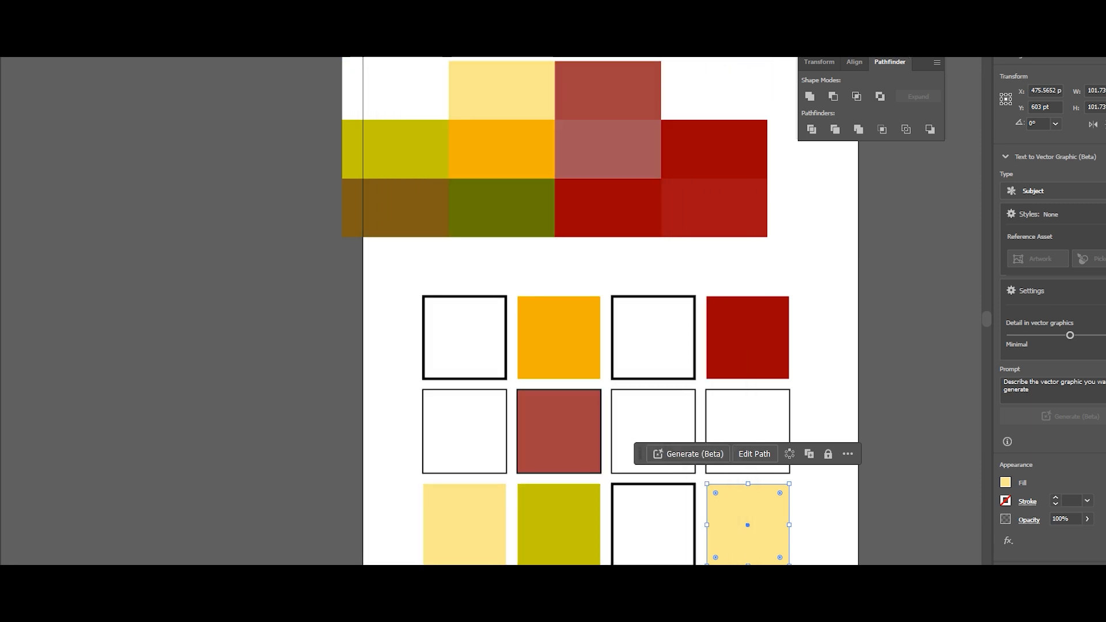
pyautogui.press('F1')
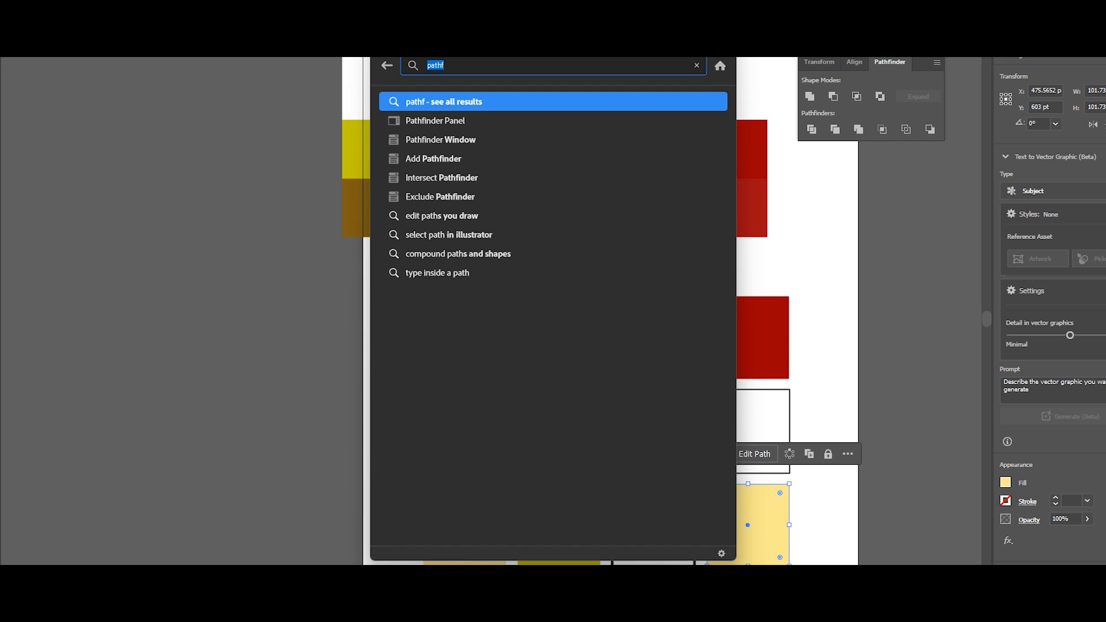
pyautogui.write('col')
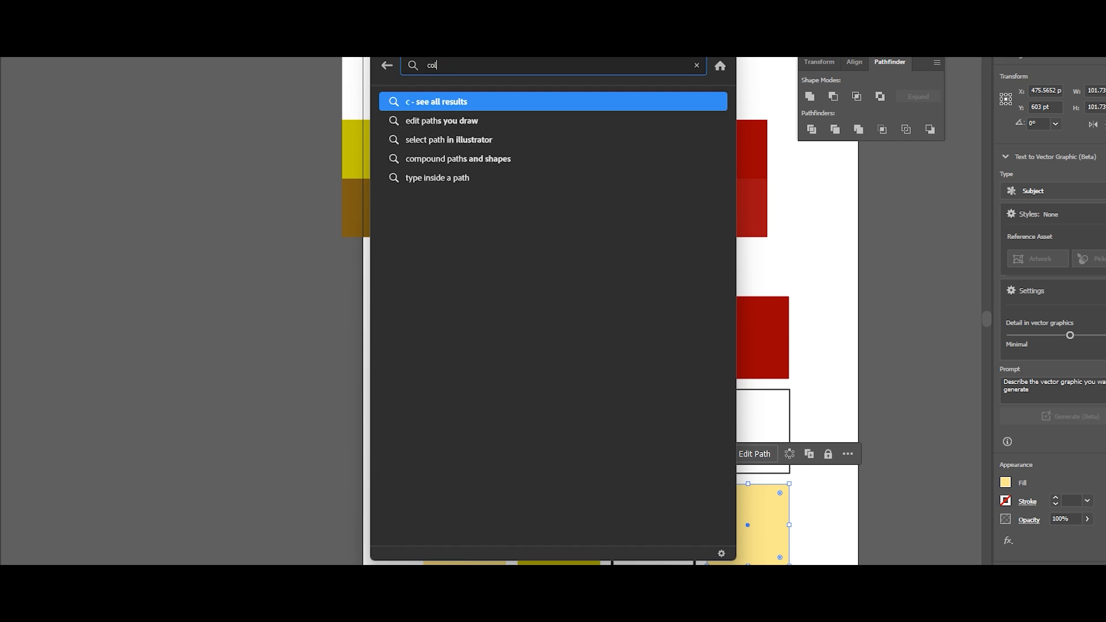
pyautogui.write('or')
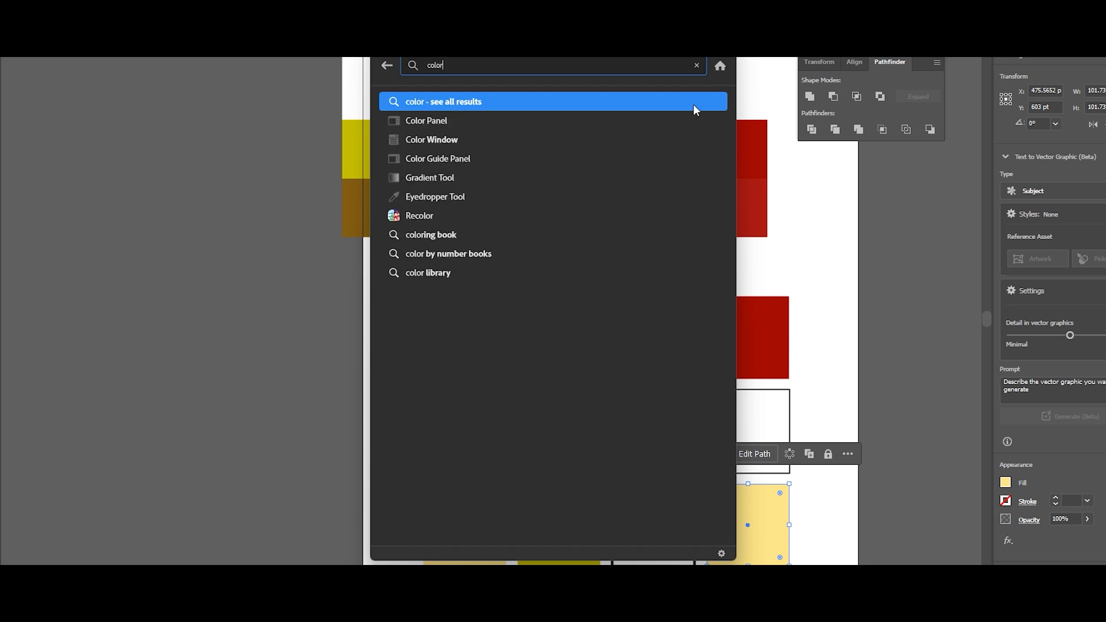
pyautogui.click(449, 126)
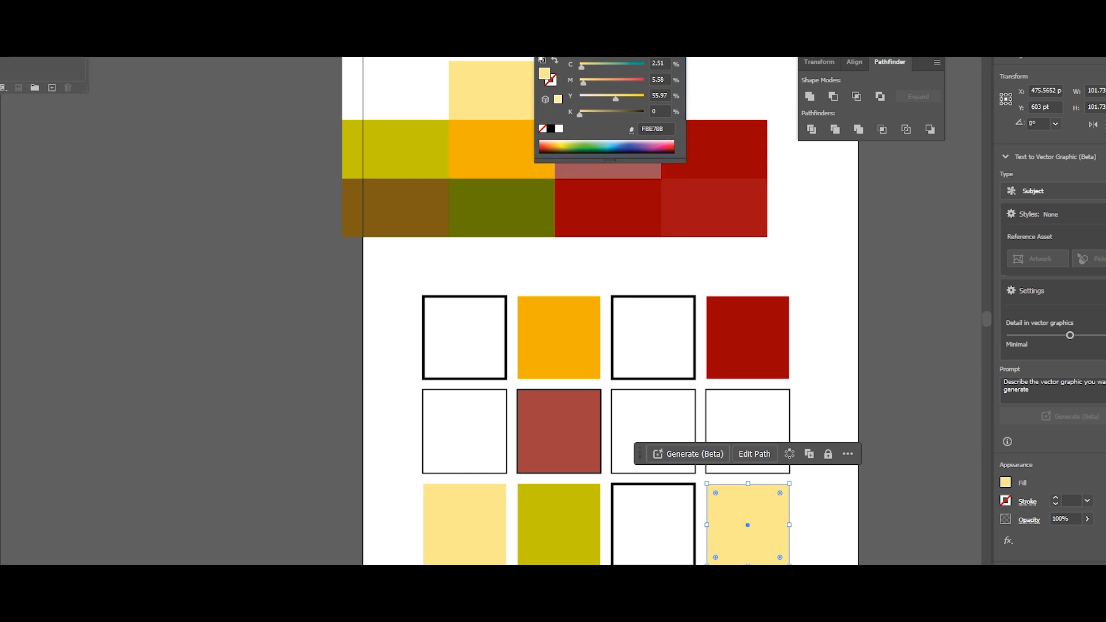
# - Create a color group named "hemr" from the selected artwork, including swatches for tints
pyautogui.click(36, 87)
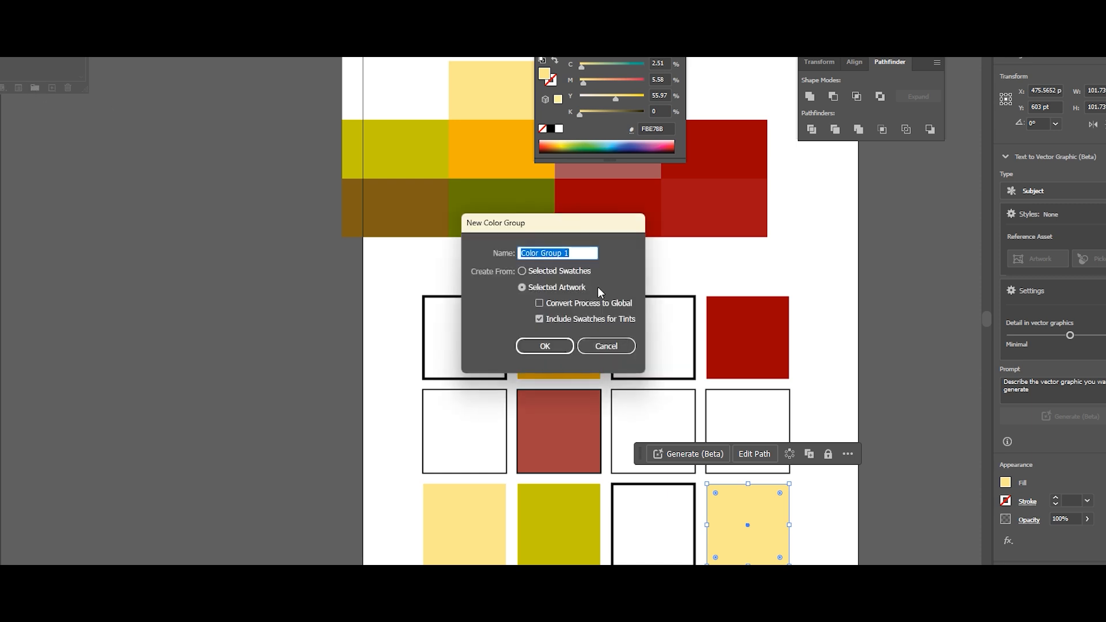
pyautogui.write('hemr')
pyautogui.click(543, 347)
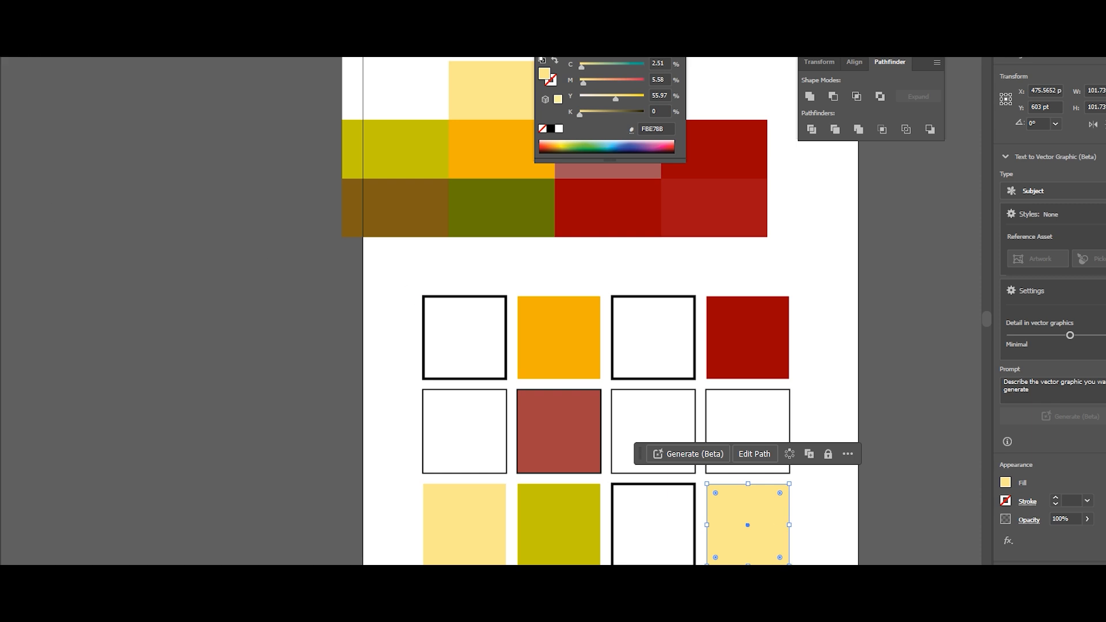
# - Create a color group named "dsf" from the selected squares of the grid, including swatches for tints
pyautogui.click(245, 274)
pyautogui.moveTo(400, 282); pyautogui.dragTo(806, 556)
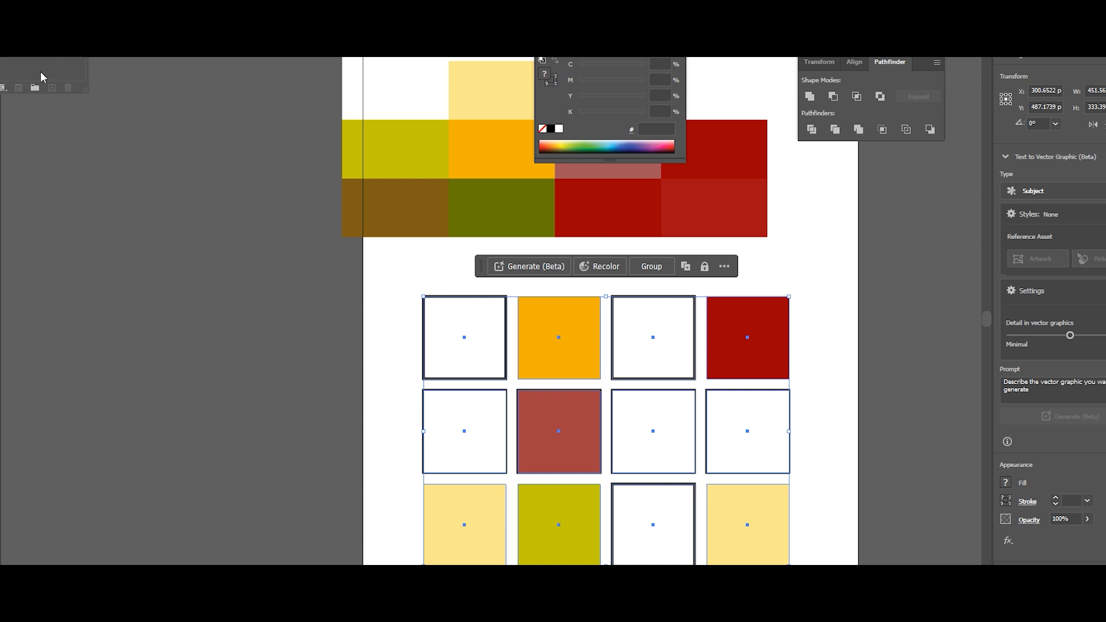
pyautogui.click(35, 88)
pyautogui.write('dsf')
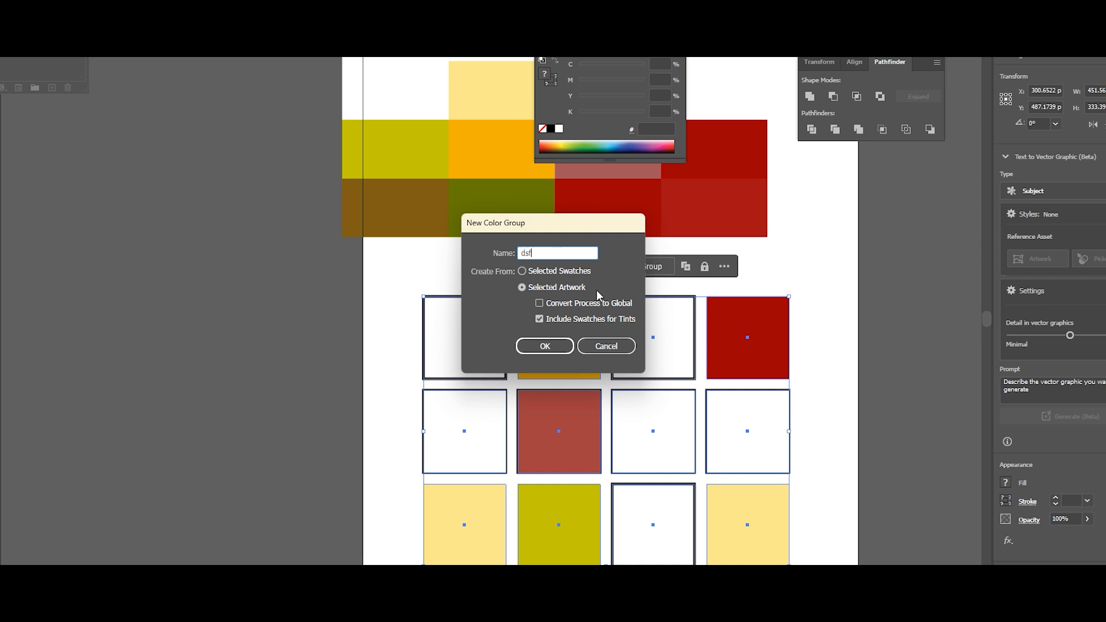
pyautogui.click(545, 347)
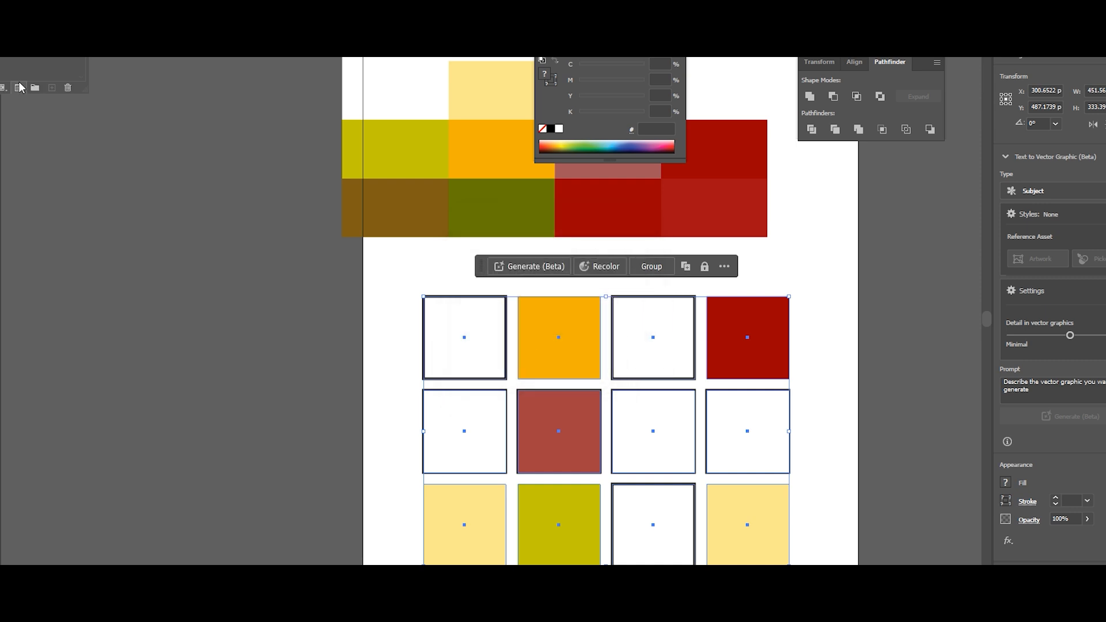
# - Recolor the strokes of all the squares with the new group's swatches: gold, yellow-green and finally dark red
pyautogui.click(1, 61)
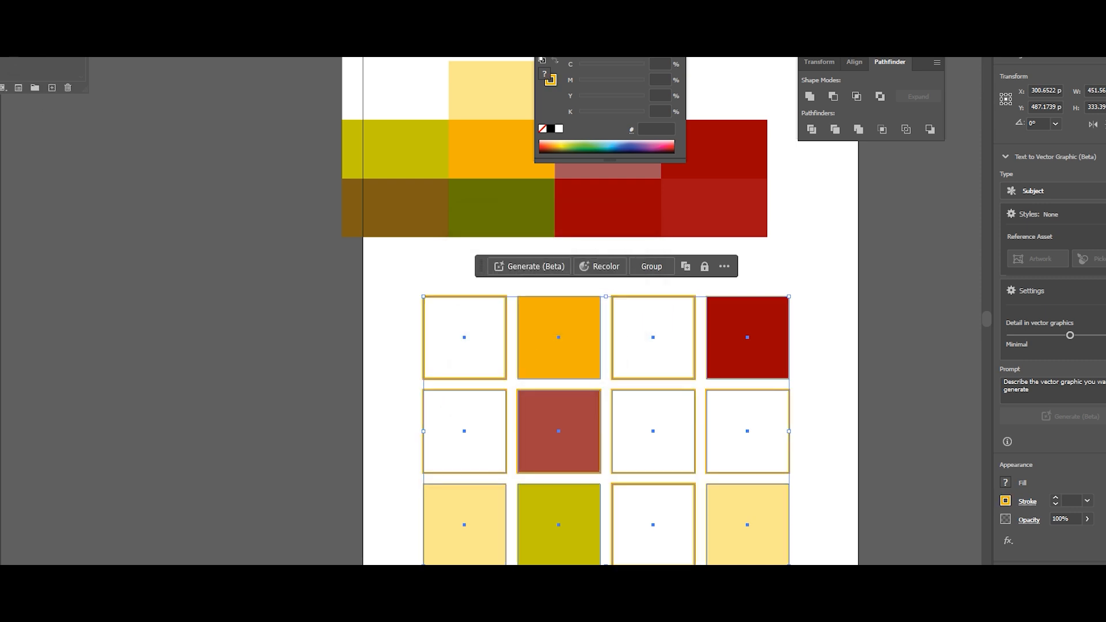
pyautogui.click(1, 61)
pyautogui.click(34, 58)
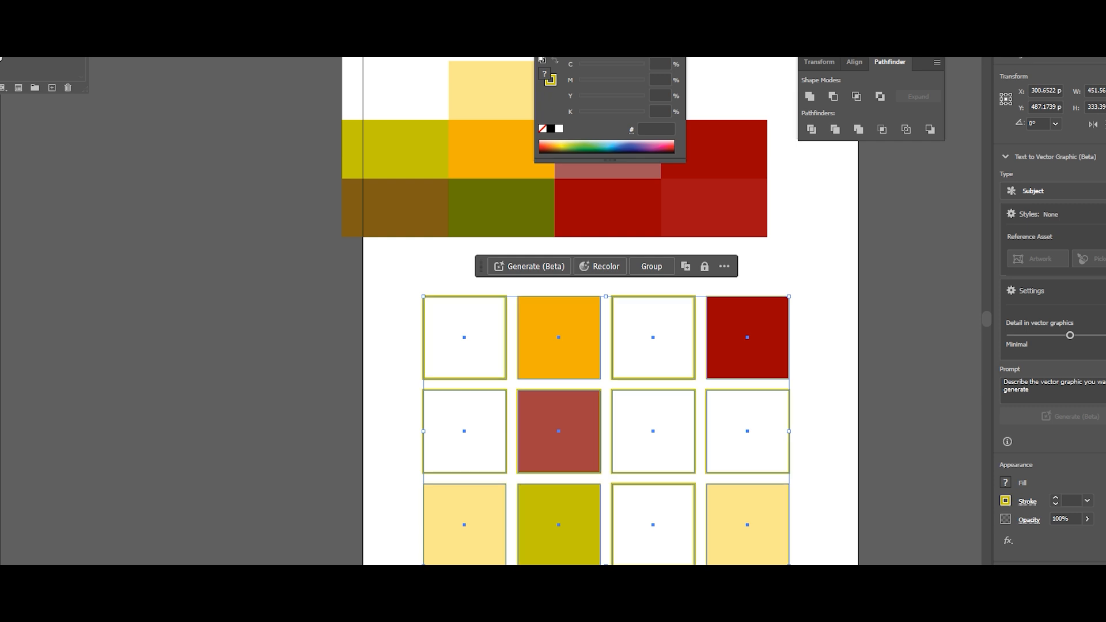
pyautogui.click(58, 59)
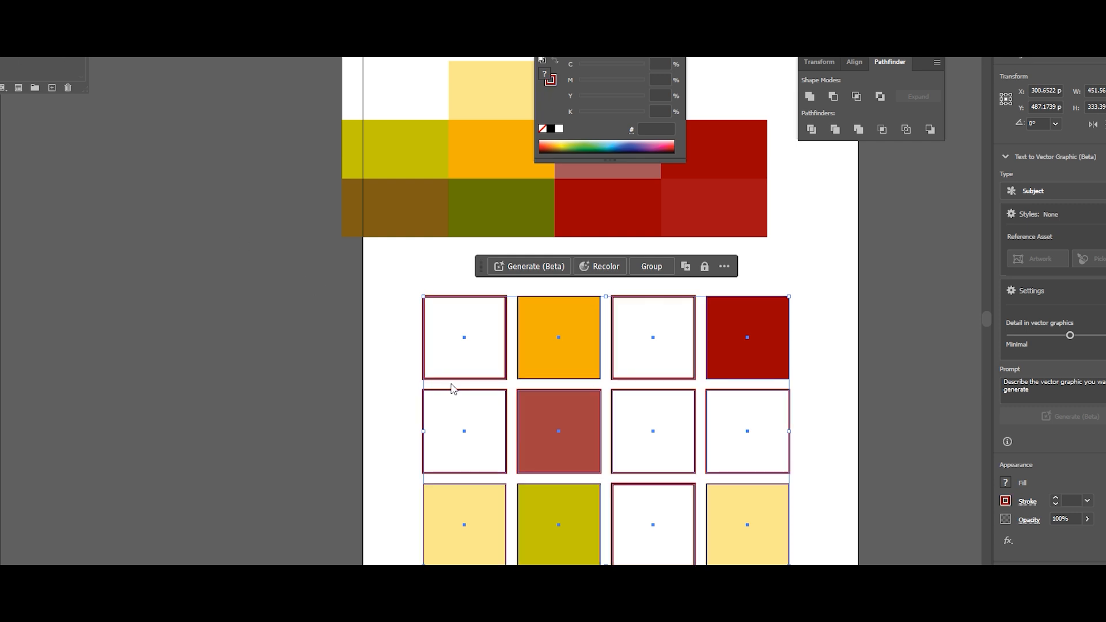
pyautogui.click(824, 357)
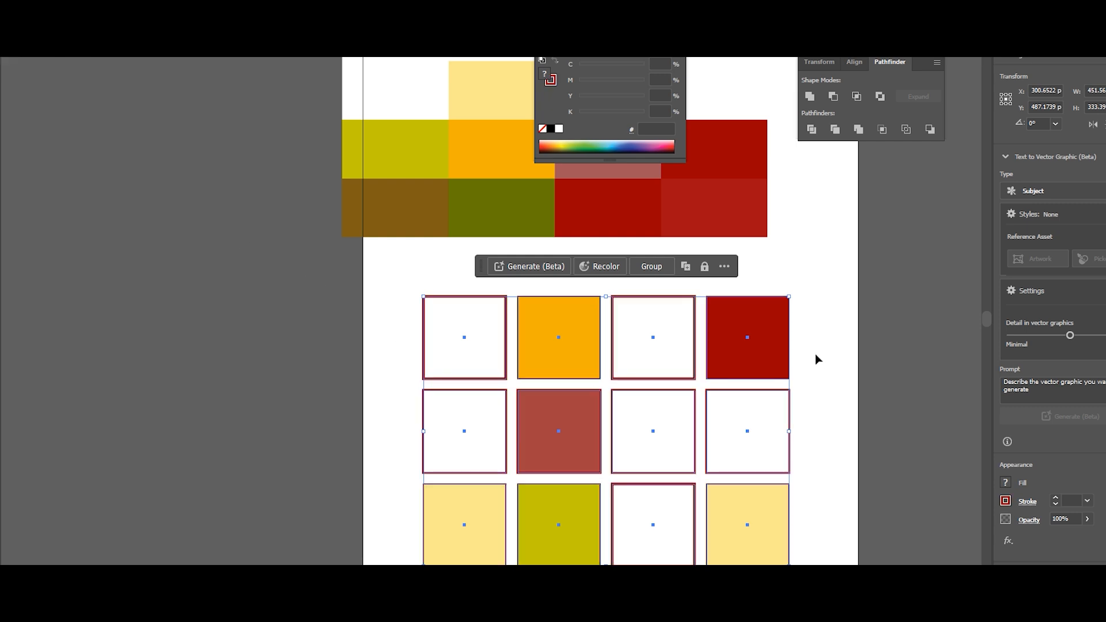
# - Delete the color mosaic and the whole grid of squares from the artboard
pyautogui.scroll(-5, 814, 357)
pyautogui.click(902, 455)
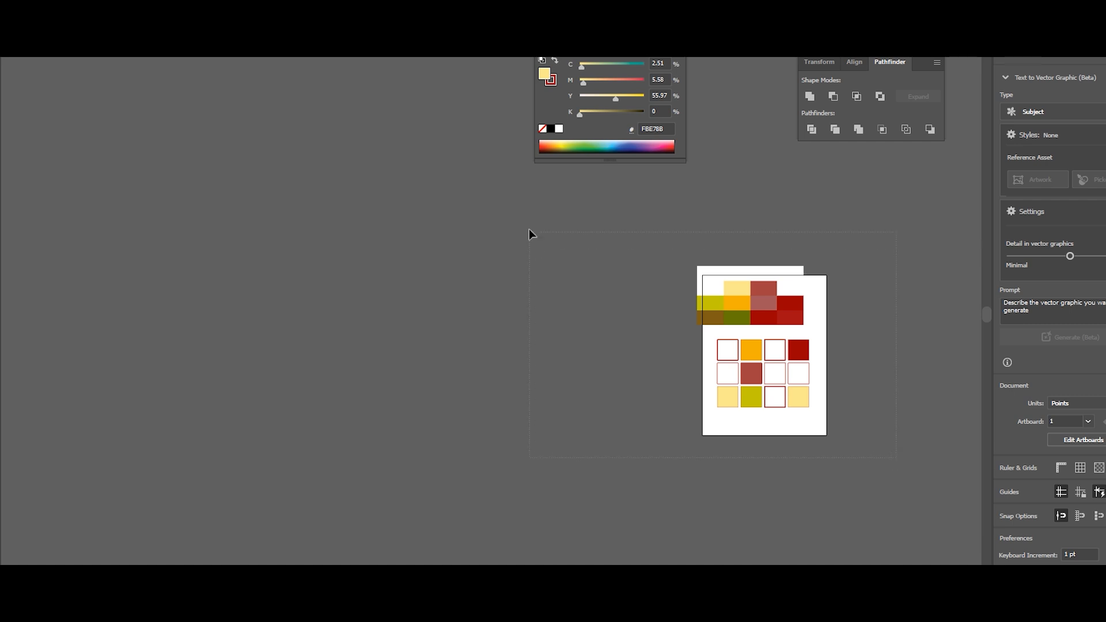
pyautogui.moveTo(528, 234); pyautogui.dragTo(528, 230)
pyautogui.press('Delete')
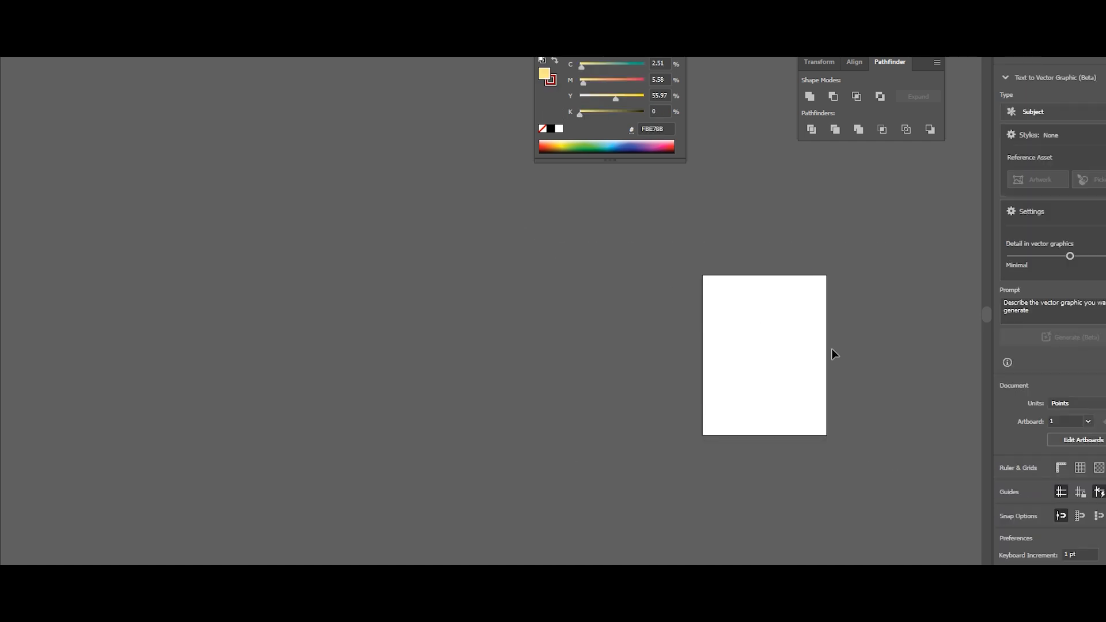
# - Draw a pale yellow rectangle about 397 by 157 pt in the upper part of the artboard
pyautogui.hotkey('ctrl', '0')
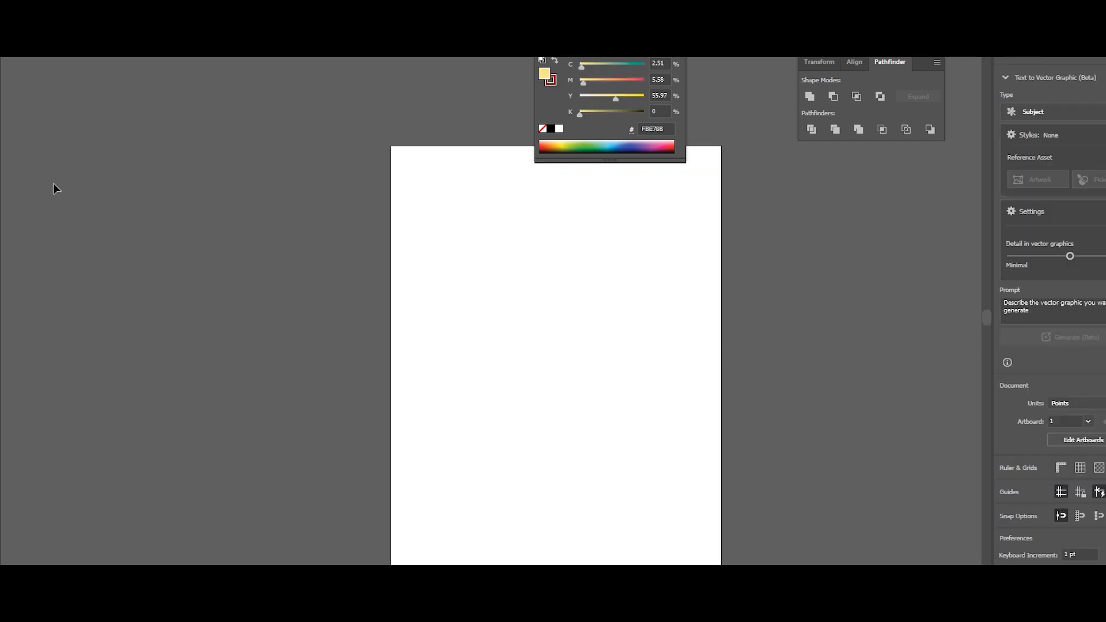
pyautogui.press('m')
pyautogui.moveTo(448, 227)
pyautogui.mouseDown()
pyautogui.moveTo(484, 296)
pyautogui.moveTo(565, 327)
pyautogui.moveTo(598, 311)
pyautogui.moveTo(662, 312)
pyautogui.mouseUp()
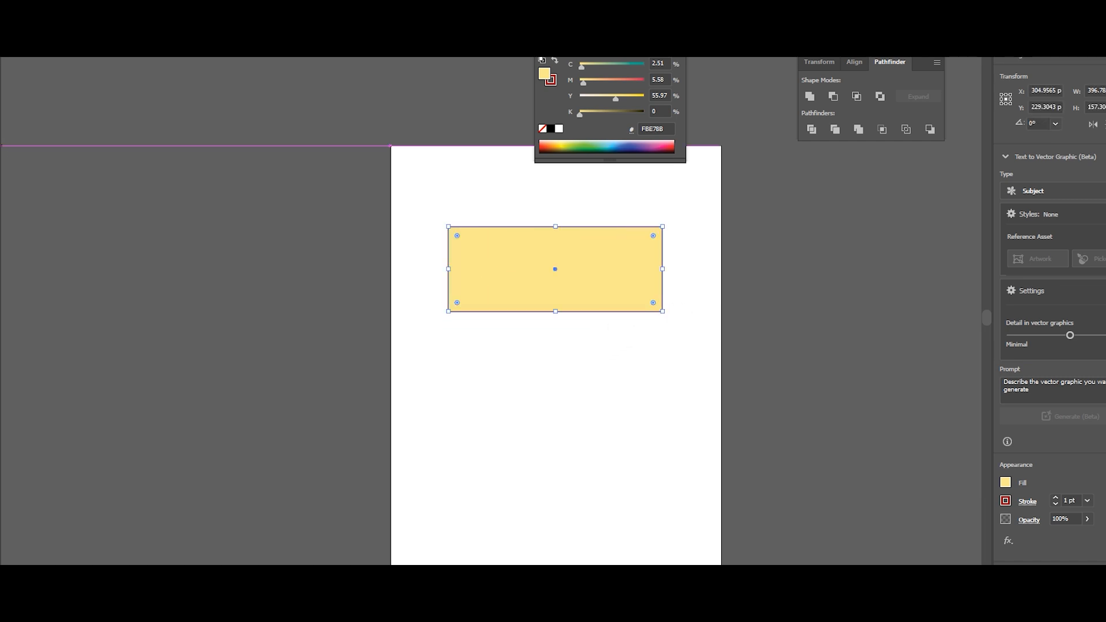
# - Add a text area about 302 by 95 pt below the rectangle and replace its placeholder with "text"
pyautogui.press('t')
pyautogui.moveTo(480, 355); pyautogui.dragTo(644, 407)
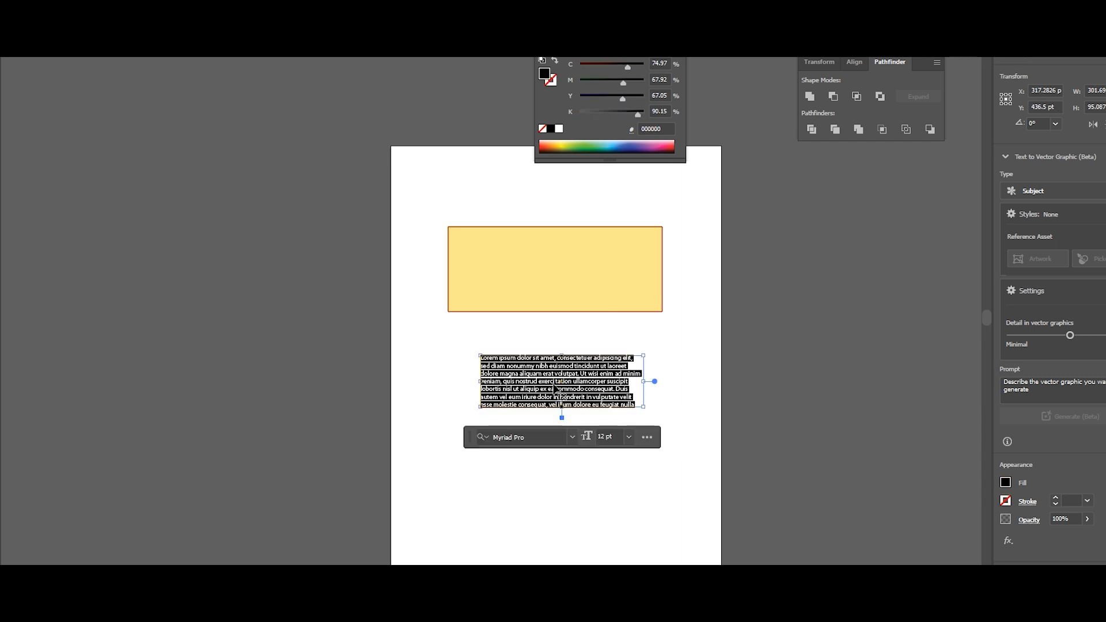
pyautogui.press('BackSpace')
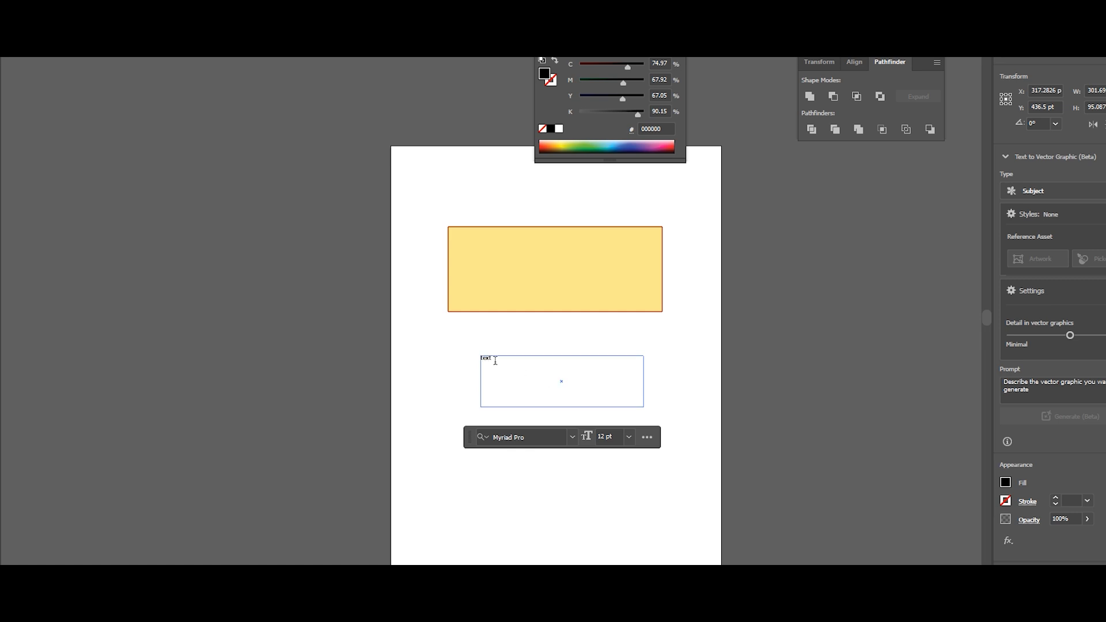
# - Set the text's font size to 72 pt and capitalize its first letter so it reads "Text"
pyautogui.moveTo(495, 360); pyautogui.dragTo(462, 362)
pyautogui.click(629, 437)
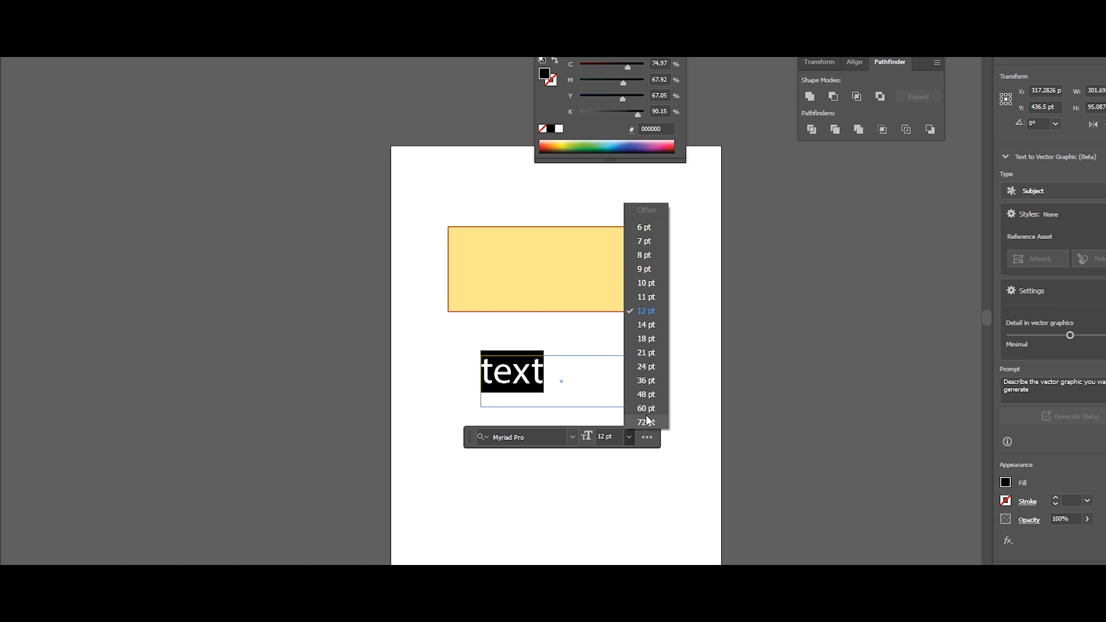
pyautogui.click(647, 421)
pyautogui.click(494, 372)
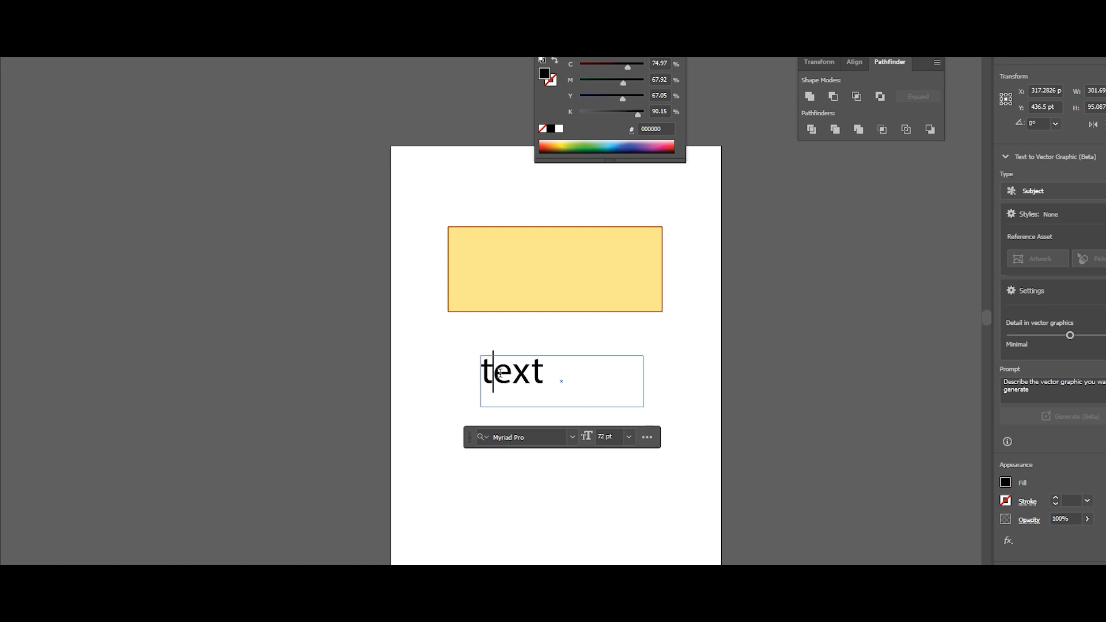
pyautogui.moveTo(499, 374); pyautogui.dragTo(481, 369)
pyautogui.write('T')
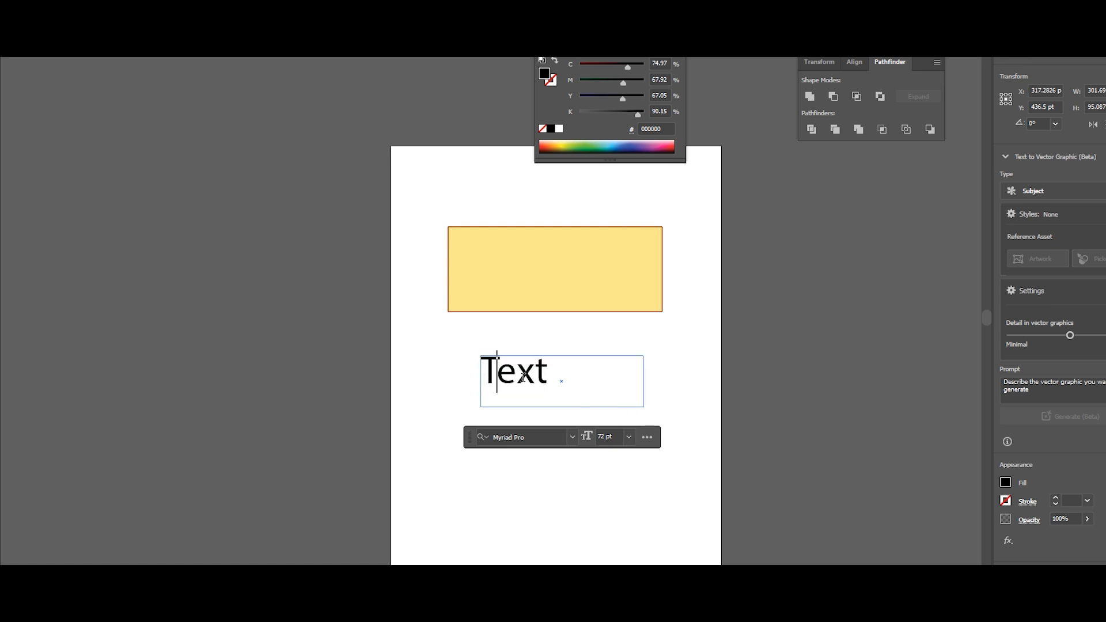
pyautogui.moveTo(563, 376); pyautogui.dragTo(482, 364)
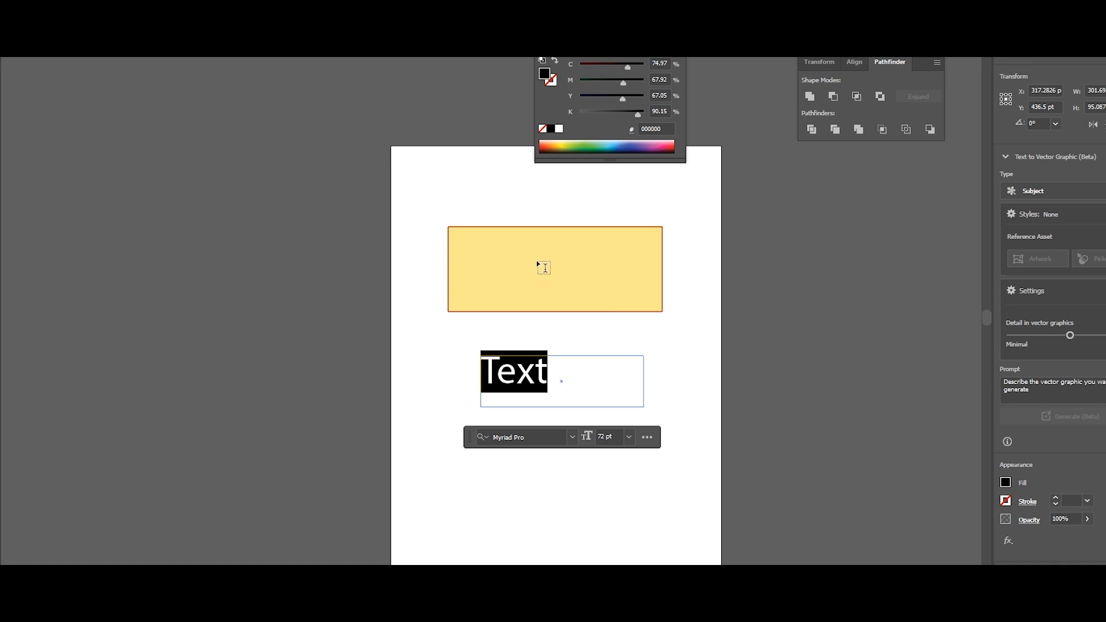
pyautogui.press('Escape')
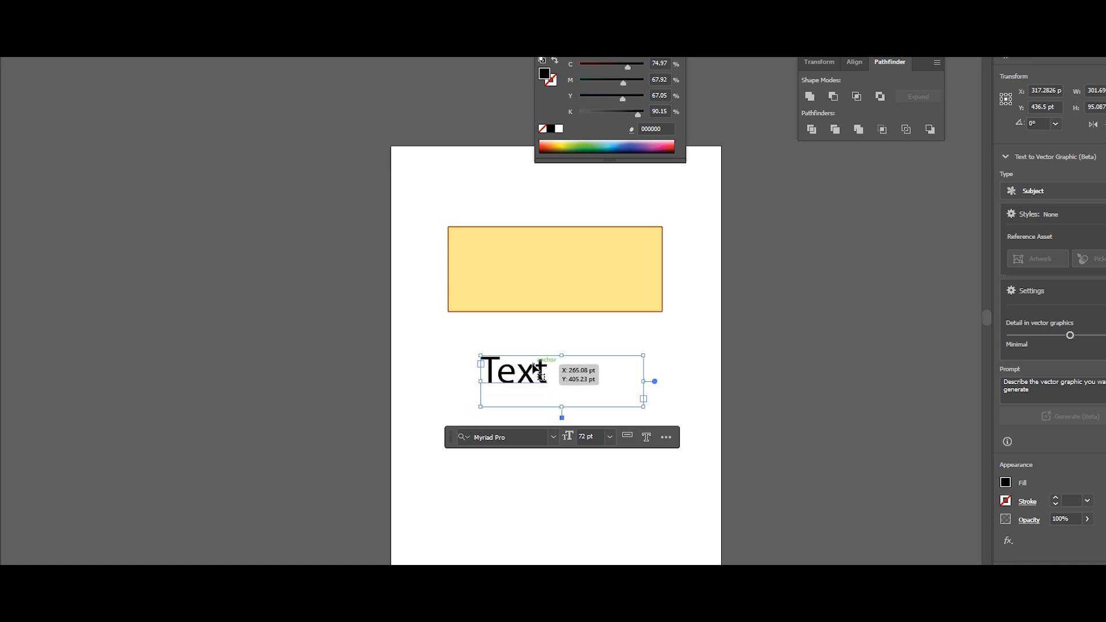
# - Convert the word "Text" to outlines and move it onto the middle of the yellow rectangle
pyautogui.rightClick(562, 383)
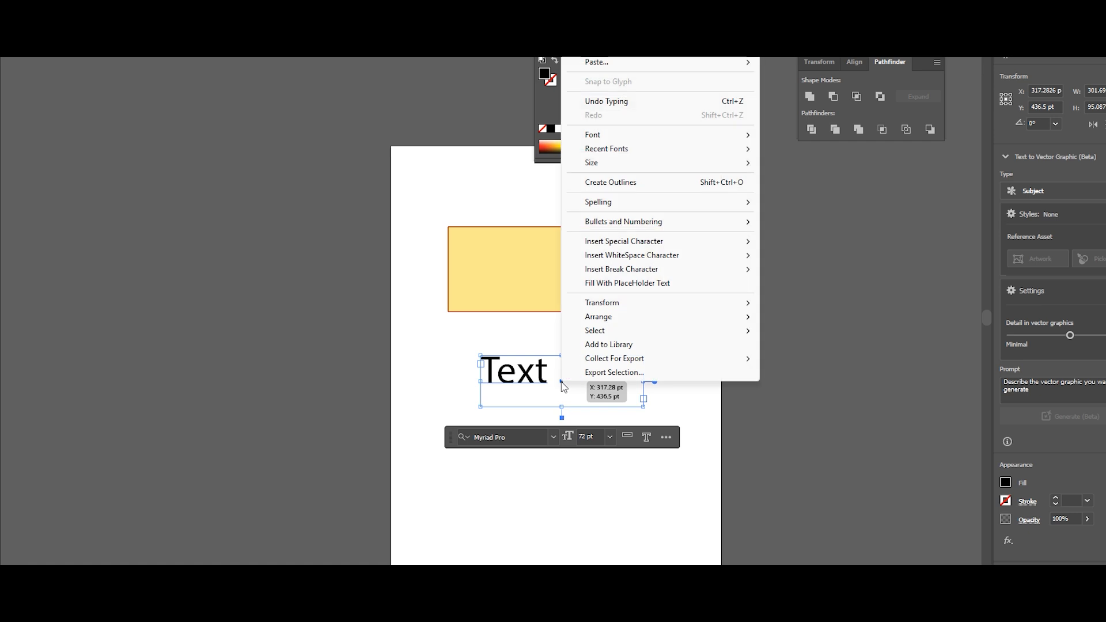
pyautogui.click(632, 186)
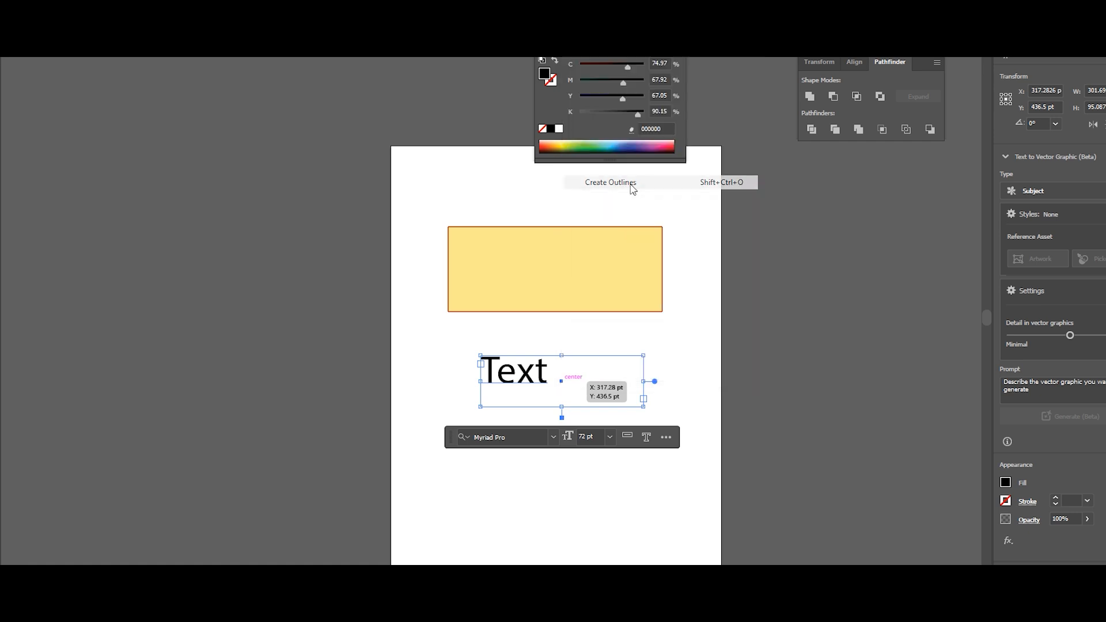
pyautogui.moveTo(528, 375); pyautogui.dragTo(564, 269)
# - Subtract the outlined text from the rectangle with Minus Front and move the cut-out shape slightly down
pyautogui.moveTo(408, 194); pyautogui.dragTo(598, 334)
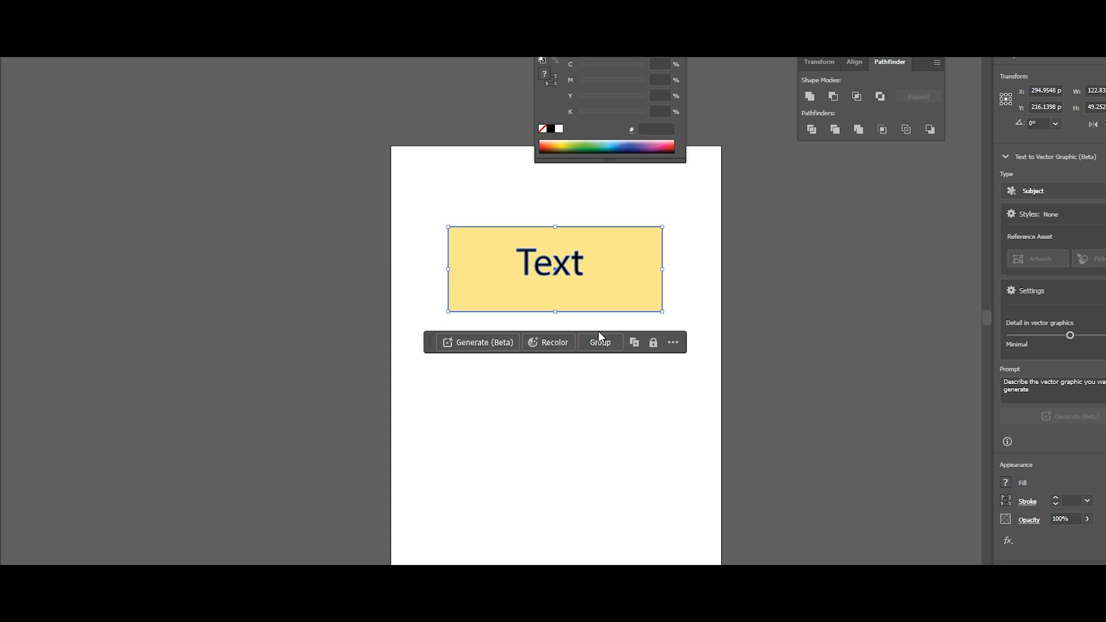
pyautogui.click(836, 95)
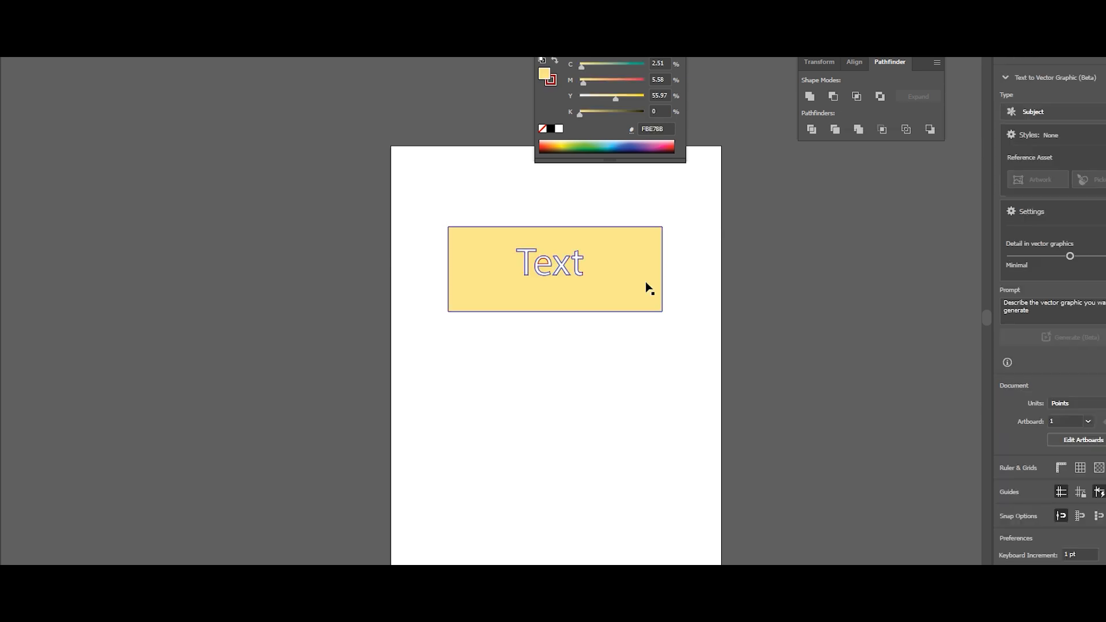
pyautogui.moveTo(570, 272); pyautogui.dragTo(567, 299)
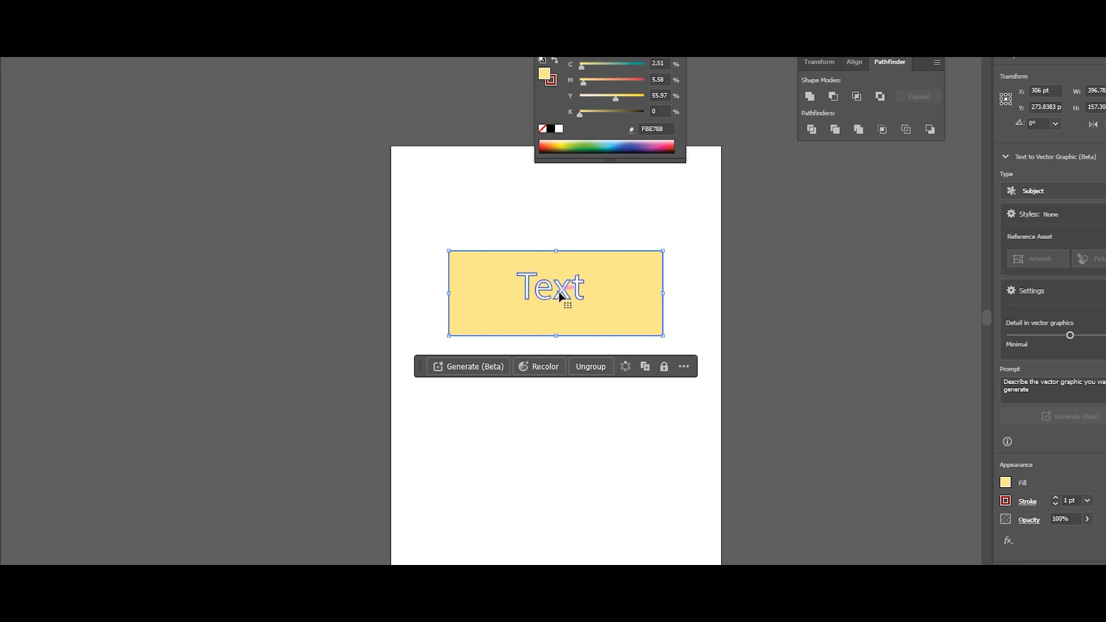
pyautogui.click(613, 225)
# - Undo the shape's move, the subtraction and the outlining to bring back the live text below the rectangle
pyautogui.hotkey('ctrl', 'z')
pyautogui.hotkey('ctrl', 'z')
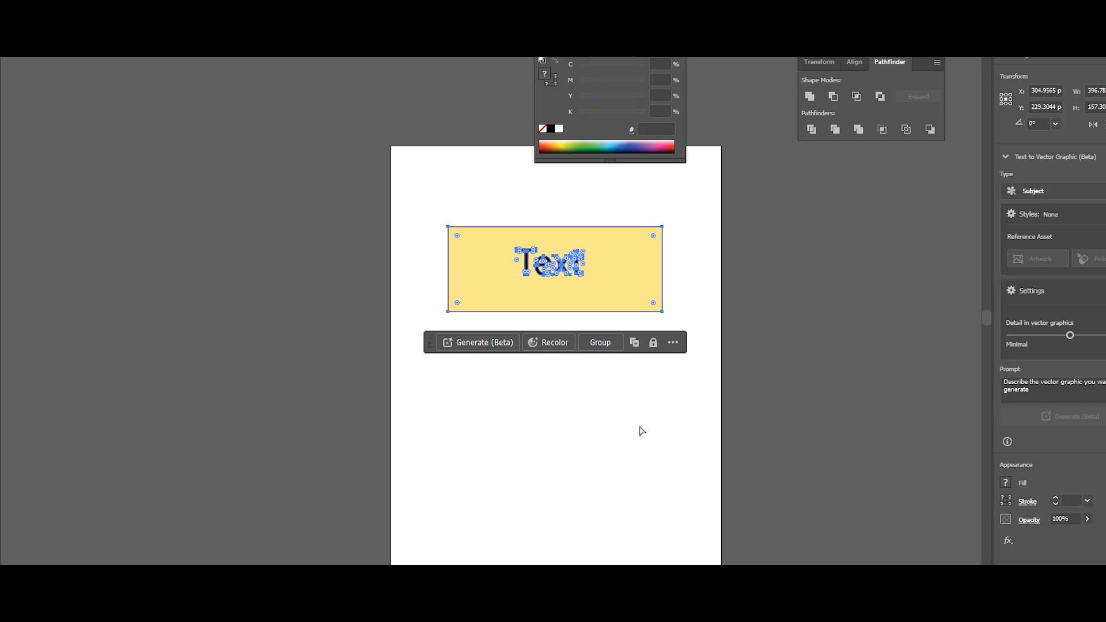
pyautogui.hotkey('ctrl', 'z')
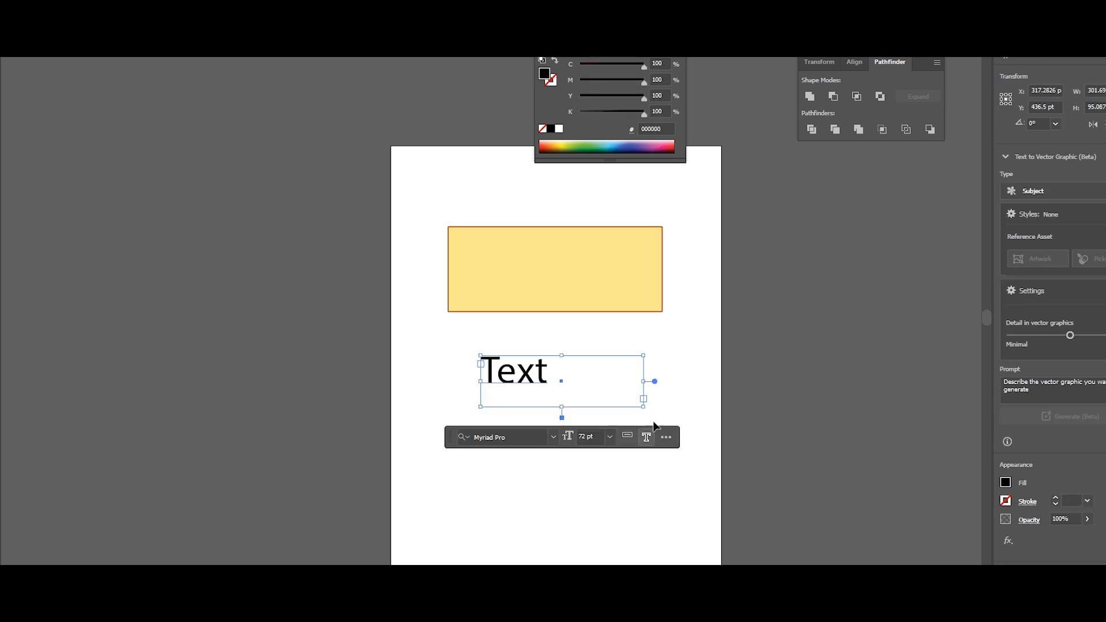
# - Move the live "Text" area up onto the yellow rectangle
pyautogui.click(713, 344)
pyautogui.click(544, 381)
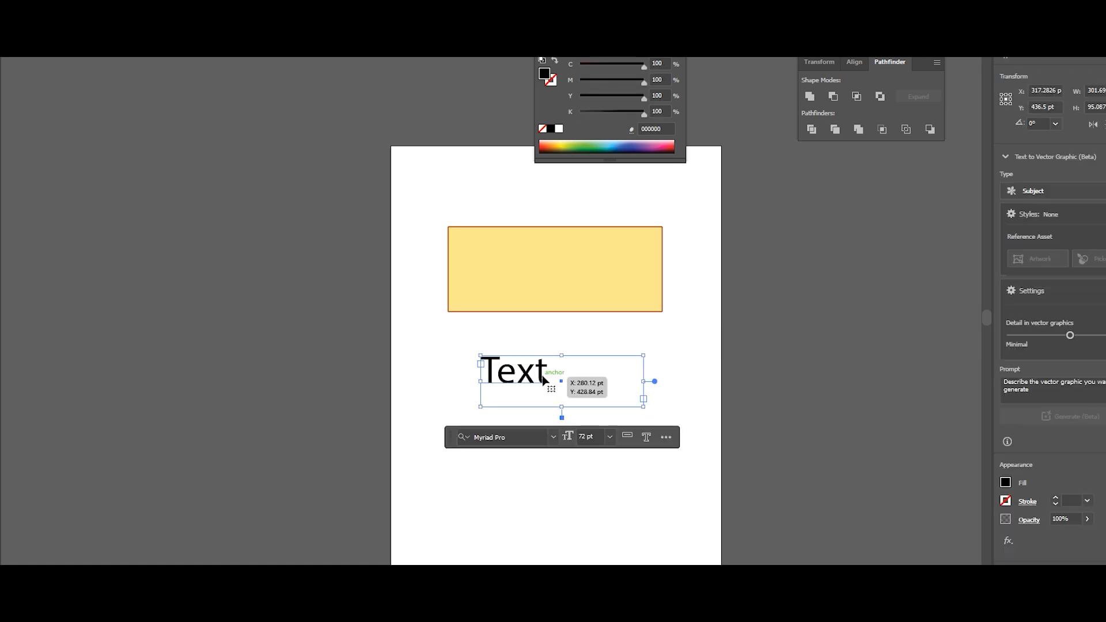
pyautogui.moveTo(545, 381); pyautogui.dragTo(555, 270)
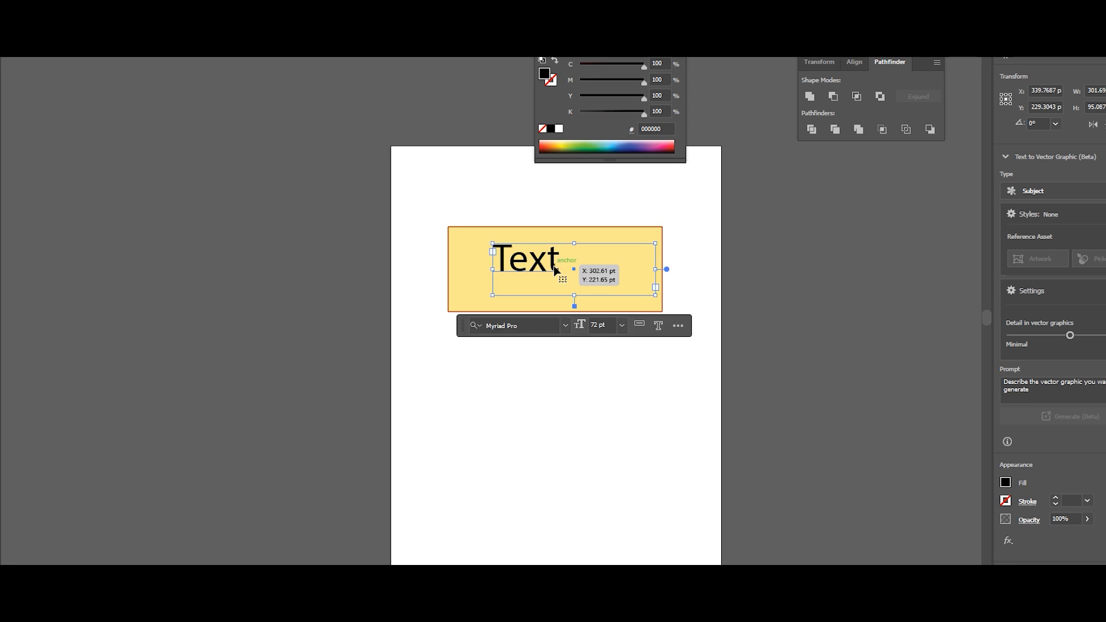
# - Subtract the live text from the rectangle with Minus Front as an editable compound shape and move it slightly down and right
pyautogui.moveTo(395, 190); pyautogui.dragTo(566, 334)
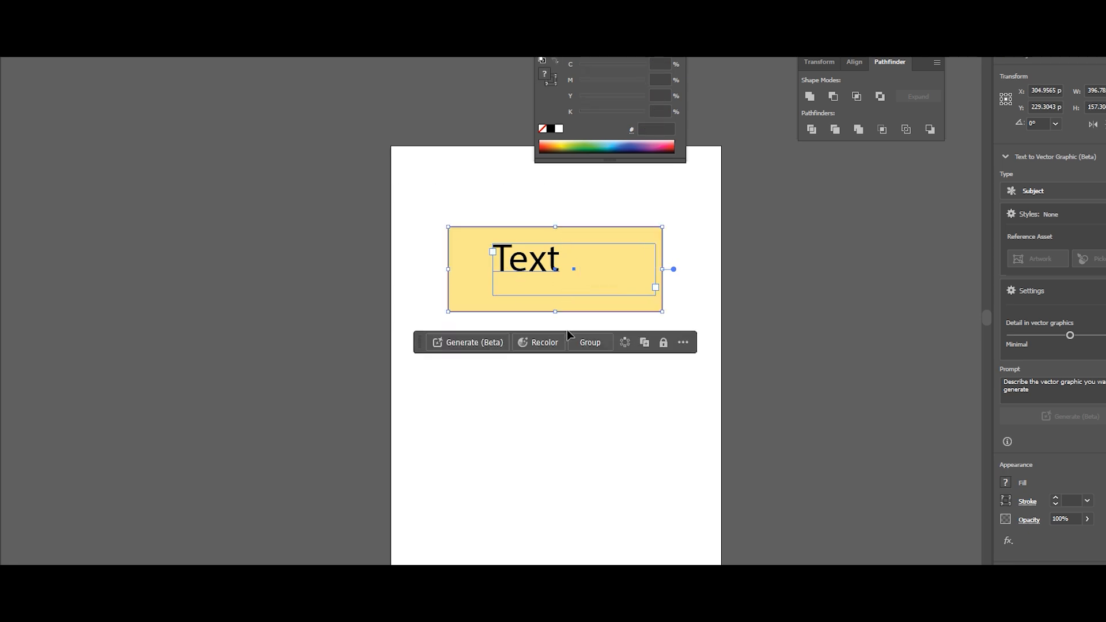
pyautogui.click(836, 95)
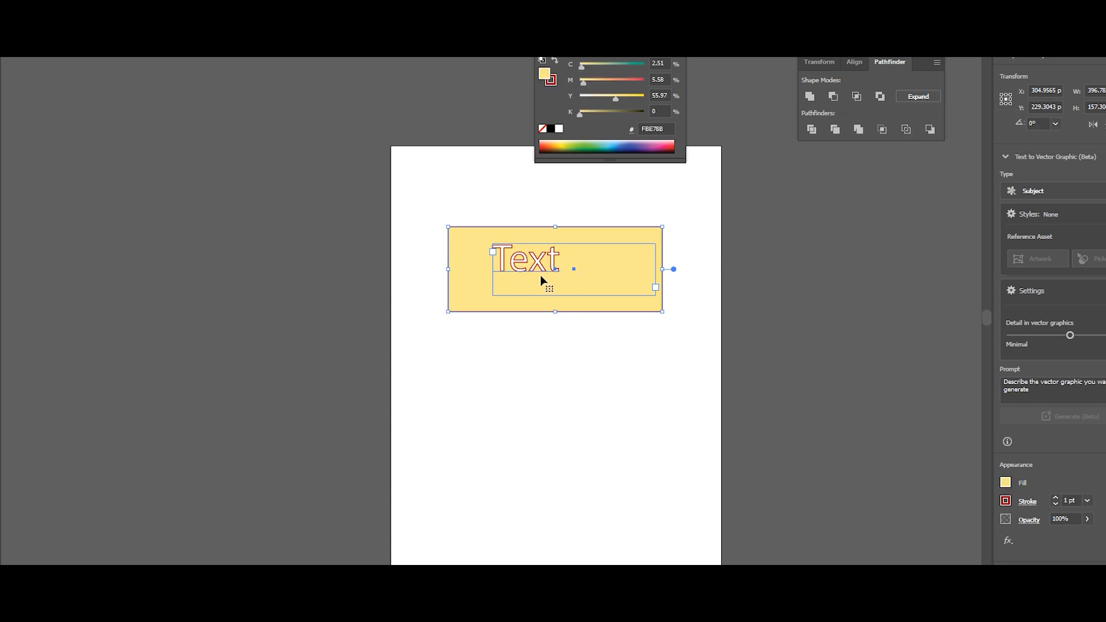
pyautogui.moveTo(546, 265); pyautogui.dragTo(558, 302)
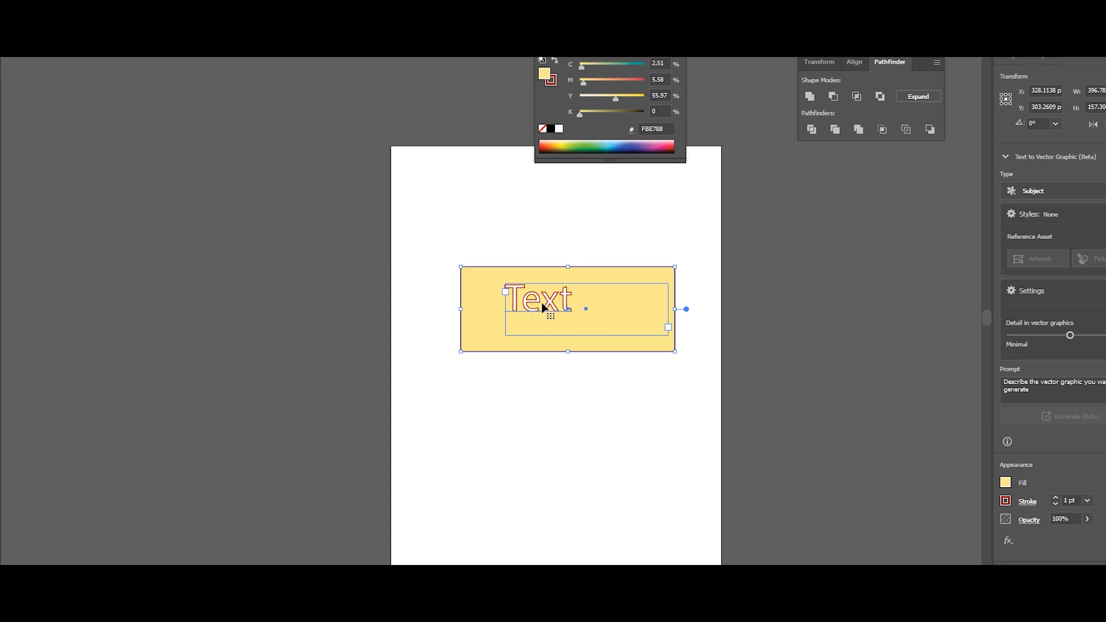
# - Change the compound shape's cut-out text to "Light" and move it slightly right and down within the rectangle
pyautogui.click(542, 302)
pyautogui.click(552, 303)
pyautogui.doubleClick(553, 303)
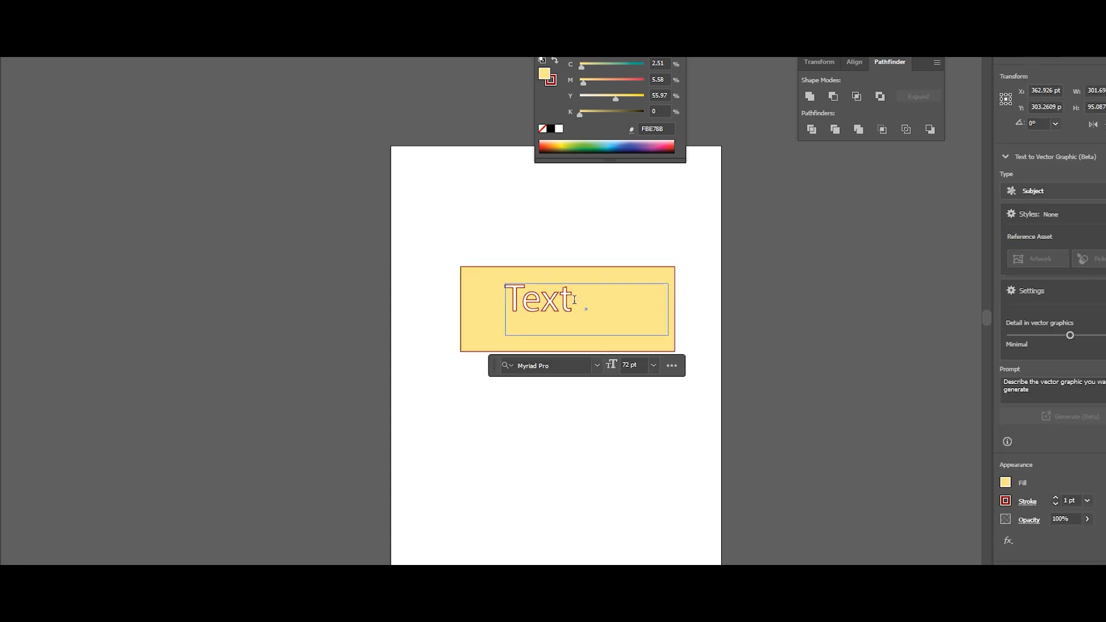
pyautogui.moveTo(572, 301); pyautogui.dragTo(500, 303)
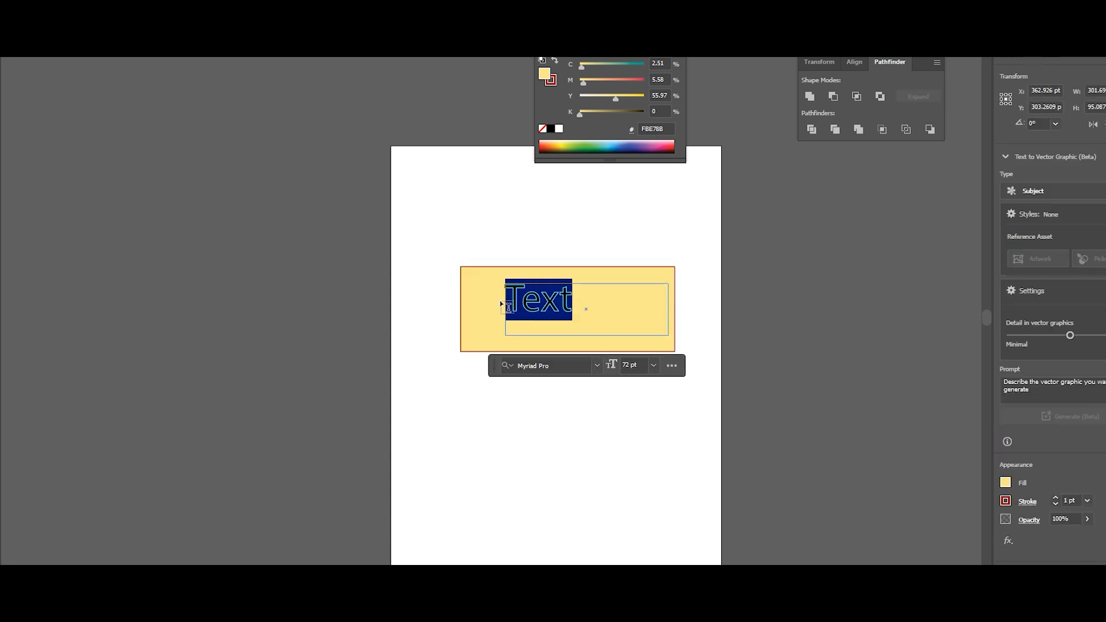
pyautogui.write('Light')
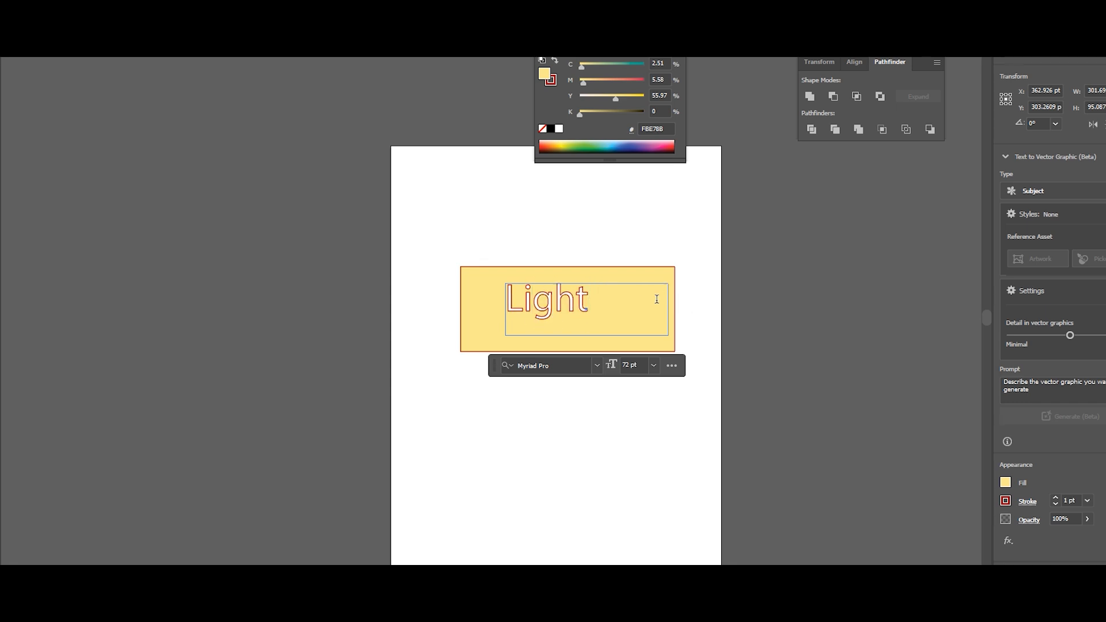
pyautogui.press('Escape')
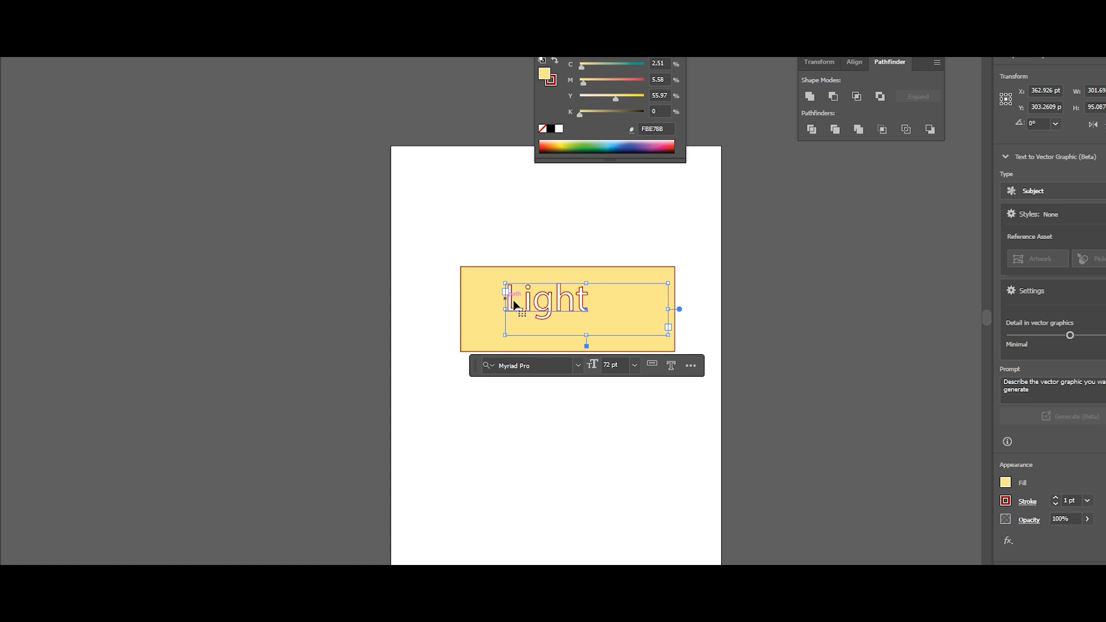
pyautogui.moveTo(541, 300); pyautogui.dragTo(566, 308)
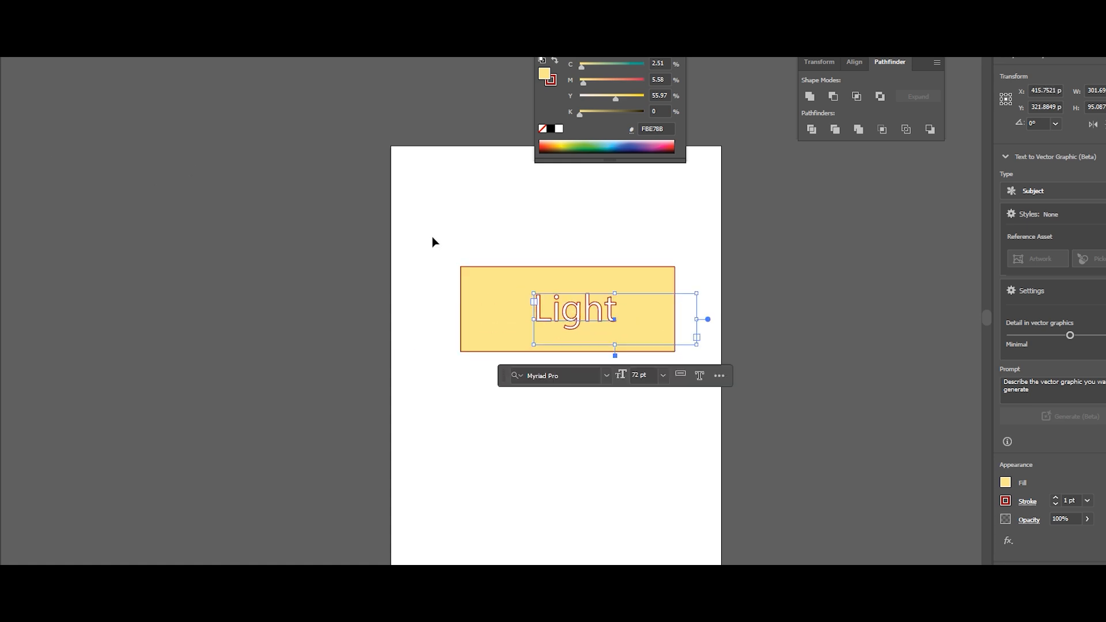
# - Expand the compound shape made of the rectangle and the "Light" text, then delete the expanded artwork
pyautogui.moveTo(432, 214); pyautogui.dragTo(692, 385)
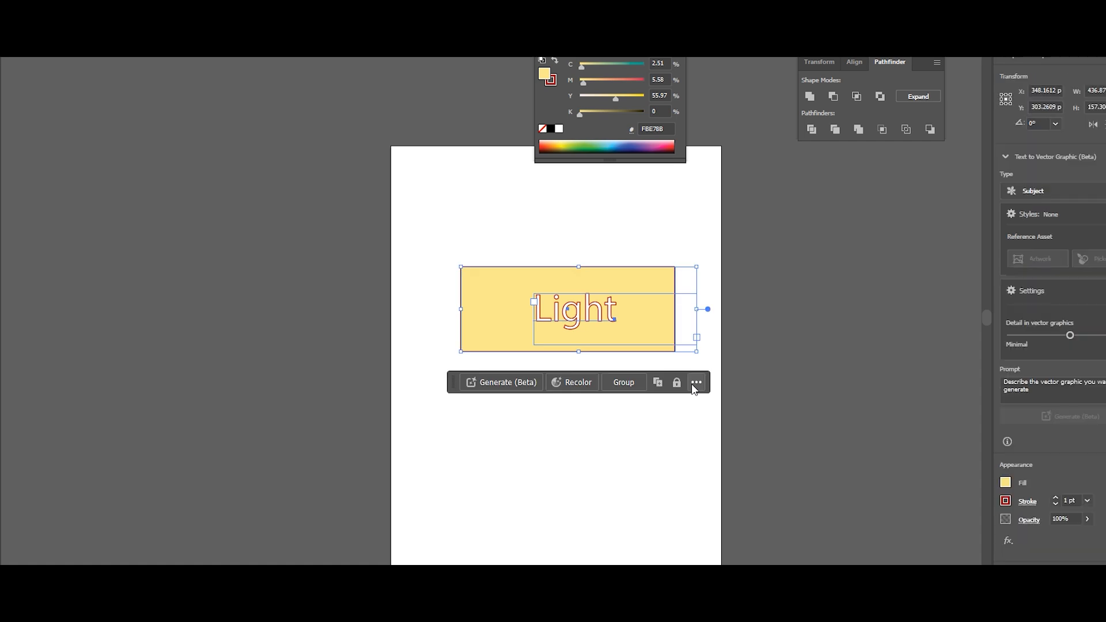
pyautogui.moveTo(632, 310); pyautogui.dragTo(641, 282)
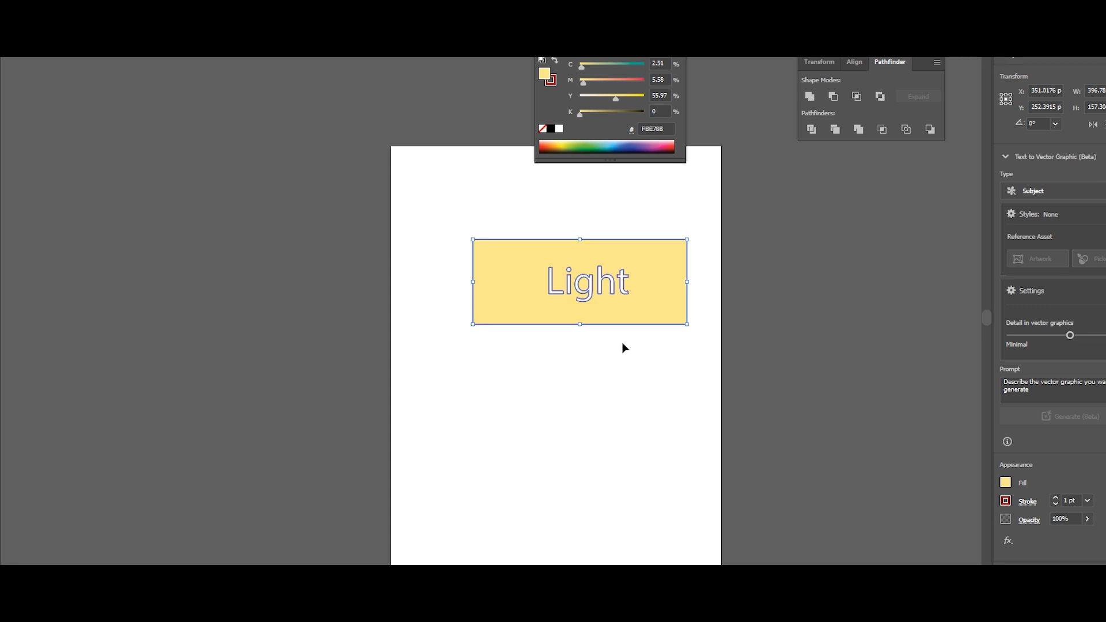
pyautogui.moveTo(448, 217); pyautogui.dragTo(666, 370)
pyautogui.press('Delete')
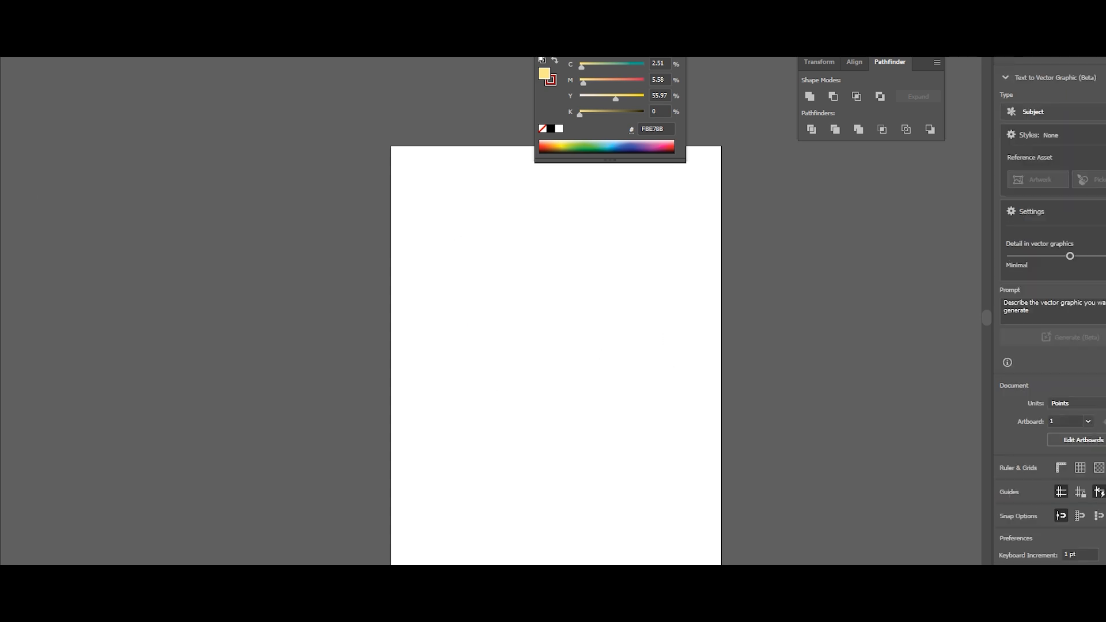
# - Draw a rectangle about 325 by 117 pt and an ellipse about 279 by 257 pt overlapping its lower-left part
pyautogui.click(1, 107)
pyautogui.click(9, 113)
pyautogui.moveTo(483, 227); pyautogui.dragTo(659, 291)
pyautogui.click(1, 108)
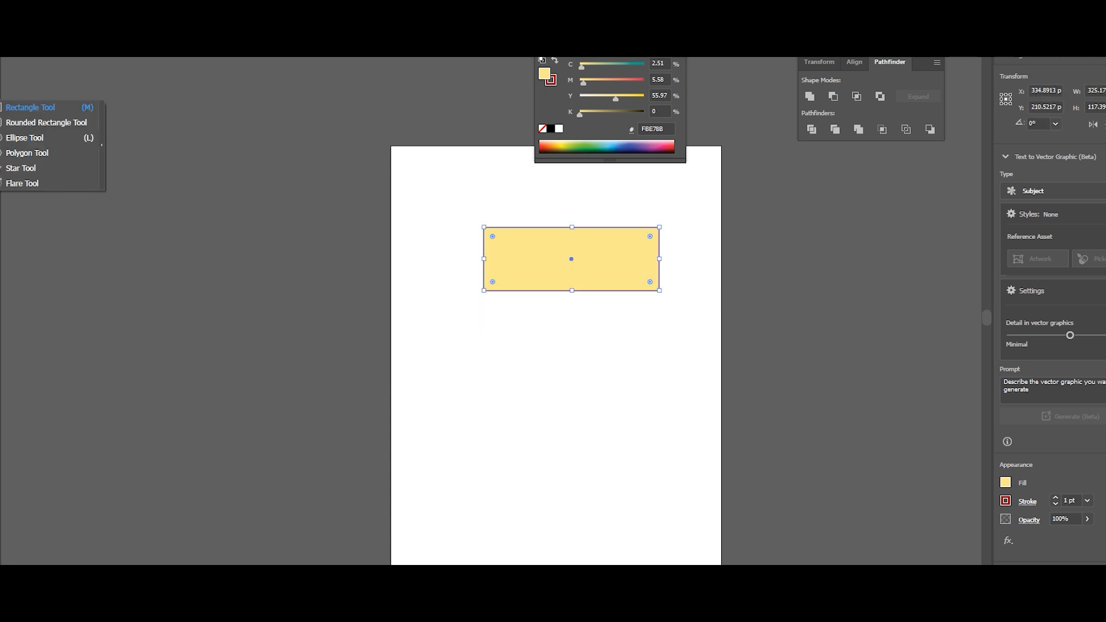
pyautogui.click(20, 143)
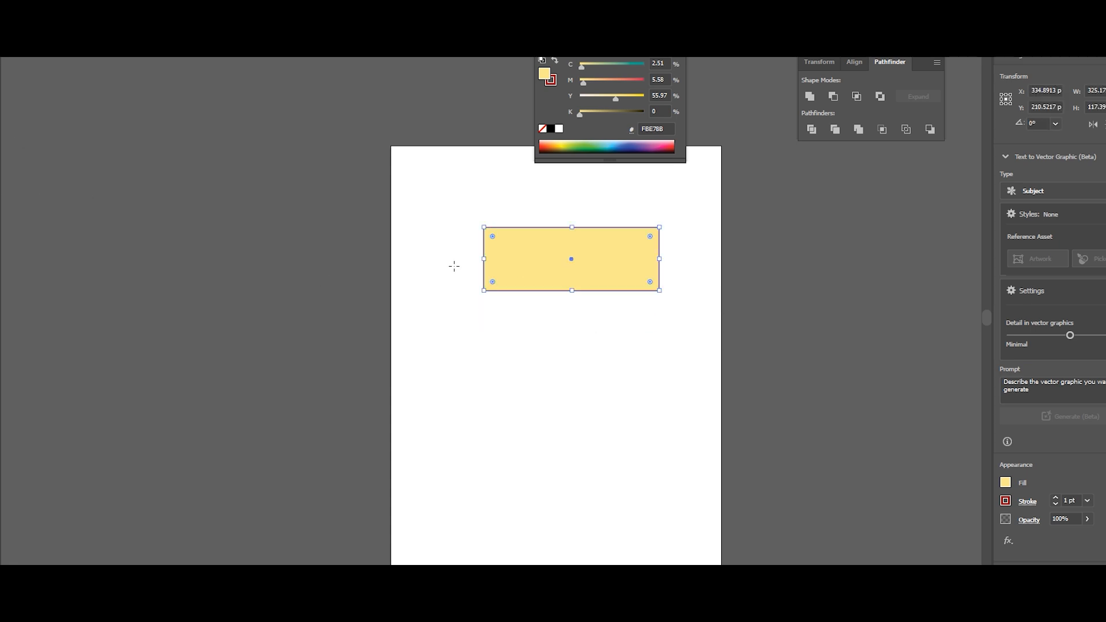
pyautogui.moveTo(444, 260); pyautogui.dragTo(595, 397)
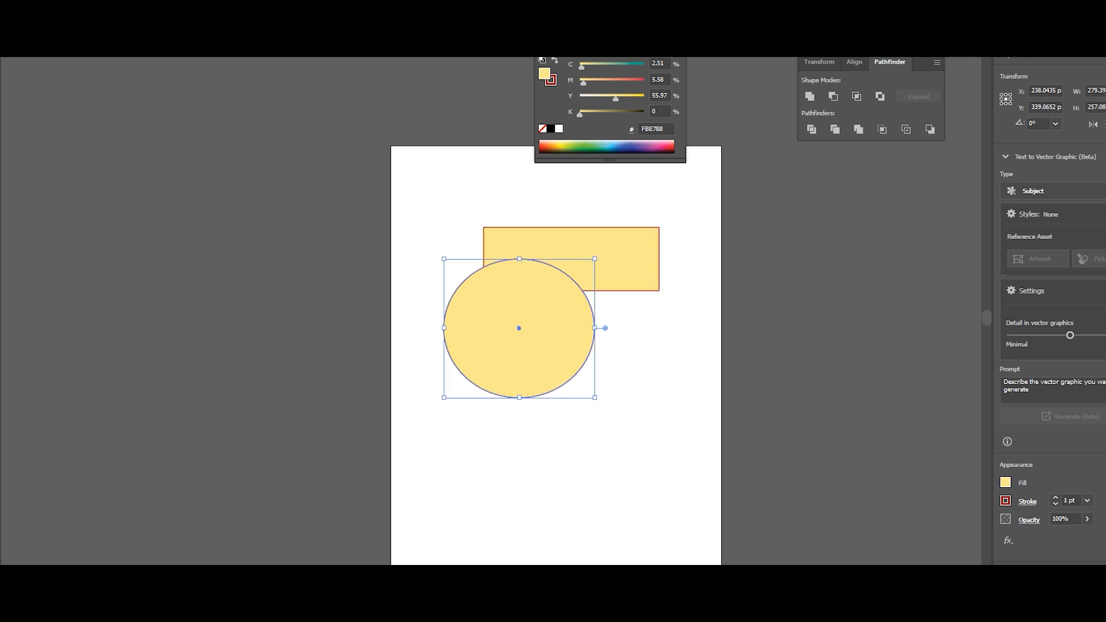
# - Subtract the ellipse from the rectangle with Minus Front as an editable compound shape and move it slightly down and left
pyautogui.moveTo(436, 199); pyautogui.dragTo(631, 420)
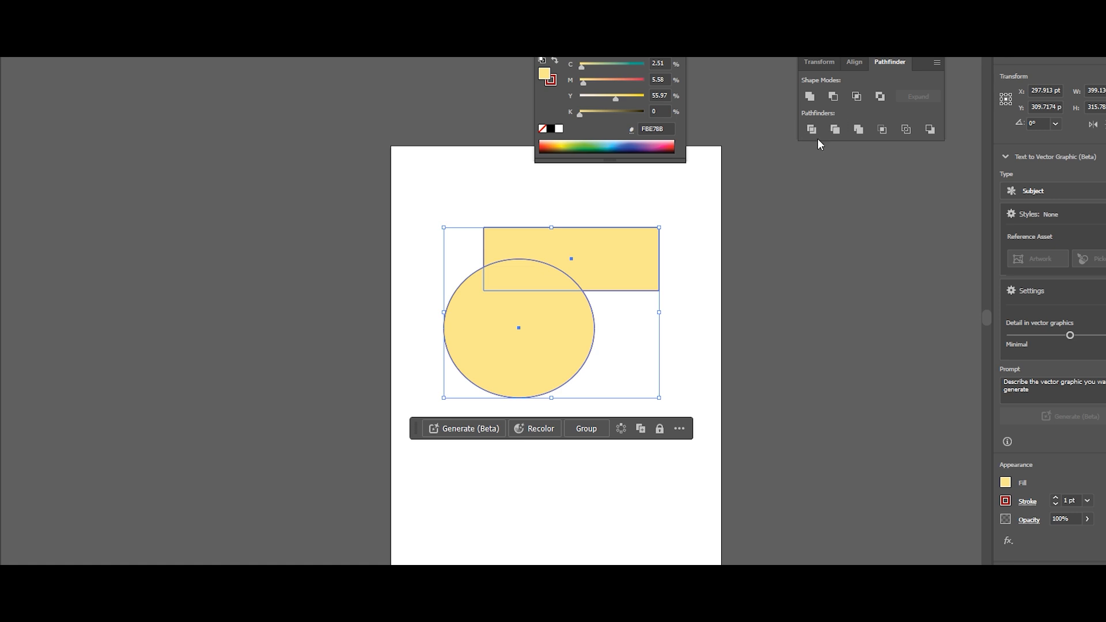
pyautogui.click(832, 97)
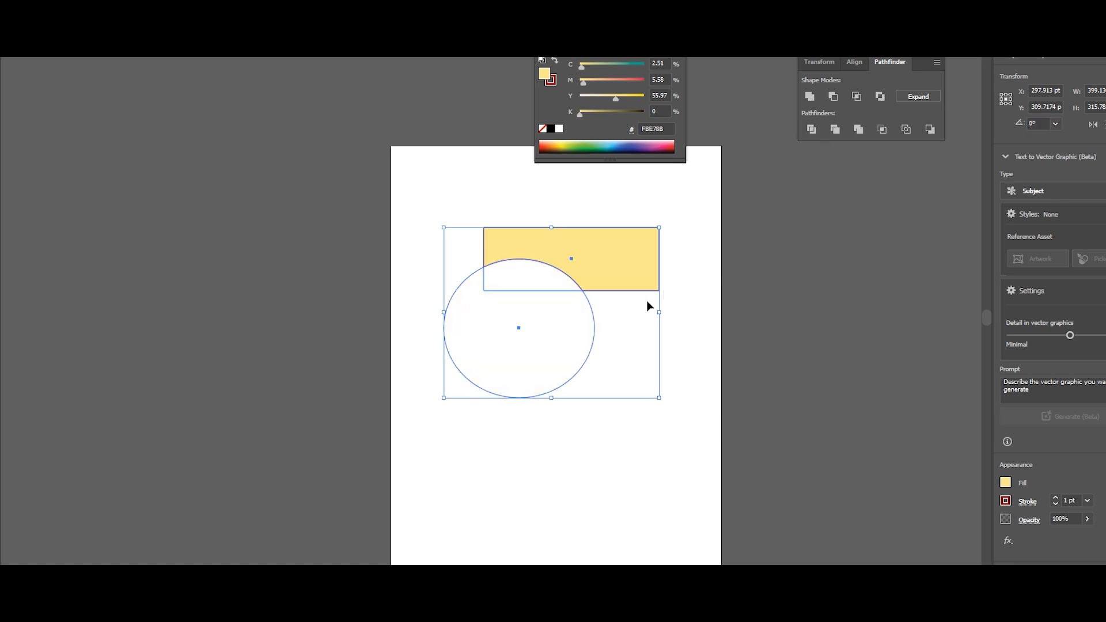
pyautogui.click(694, 306)
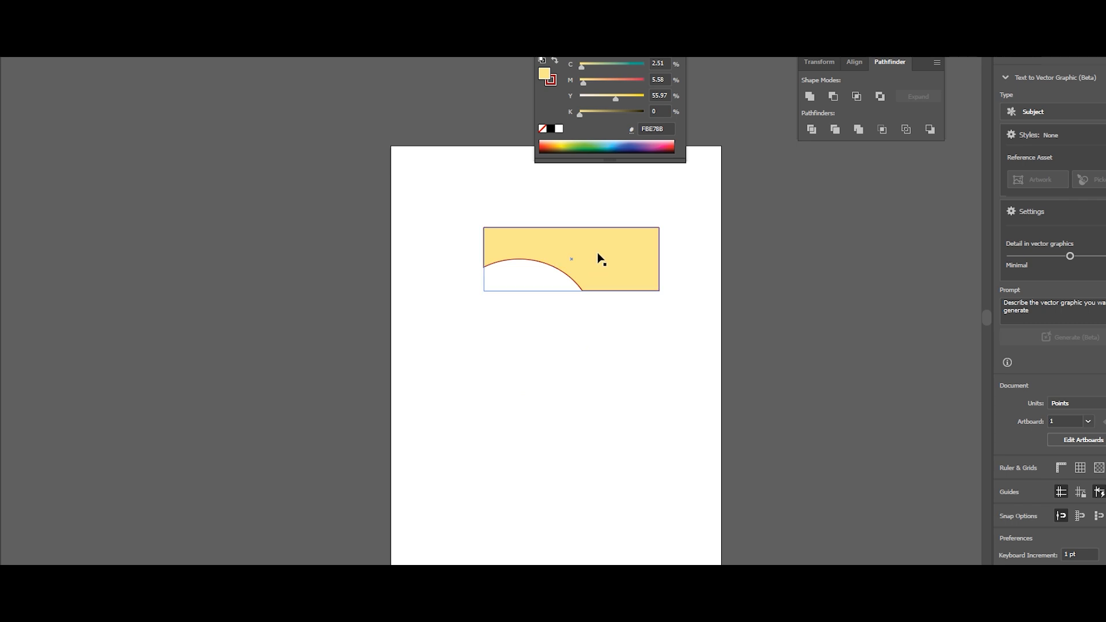
pyautogui.moveTo(602, 258); pyautogui.dragTo(587, 286)
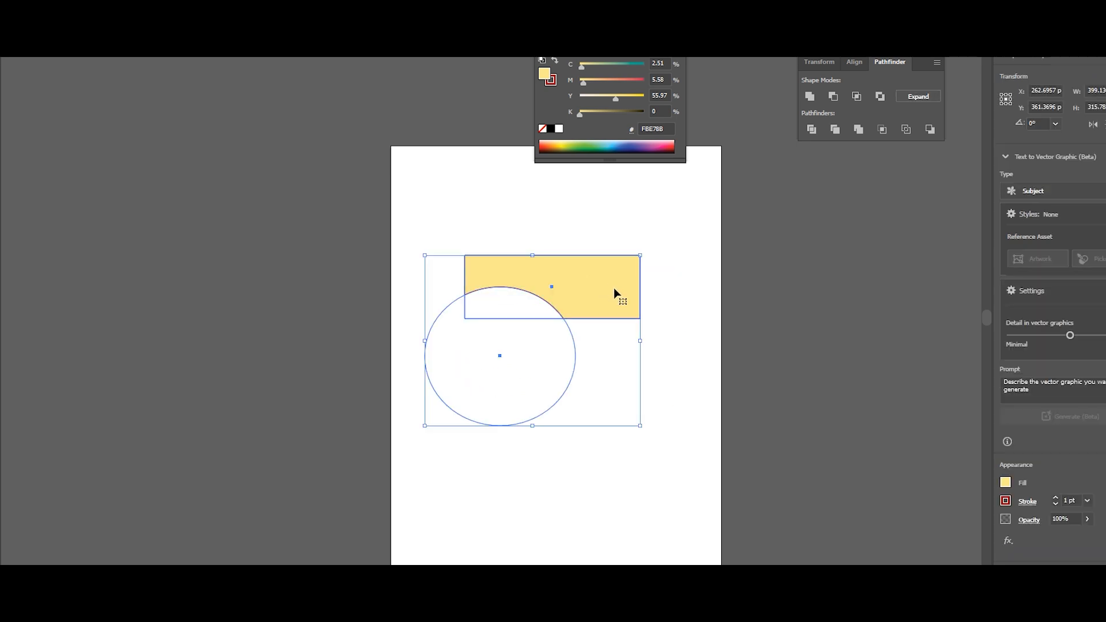
# - Expand the cut rectangle's compound shape into a plain path and move it up and left
pyautogui.moveTo(412, 185); pyautogui.dragTo(726, 464)
pyautogui.click(934, 96)
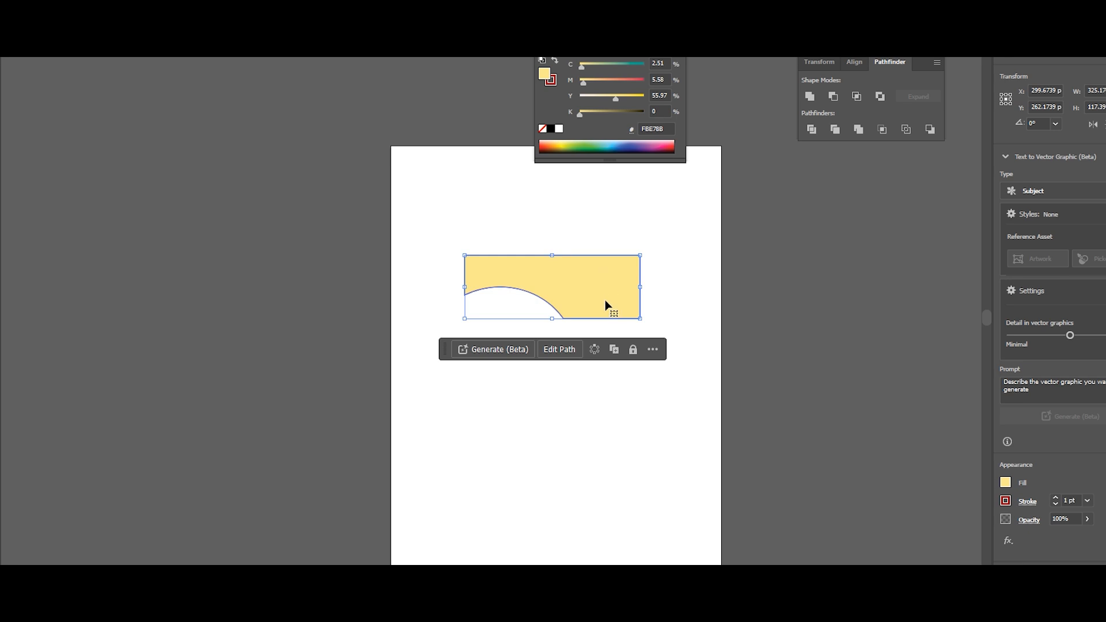
pyautogui.moveTo(605, 303); pyautogui.dragTo(578, 264)
pyautogui.click(149, 233)
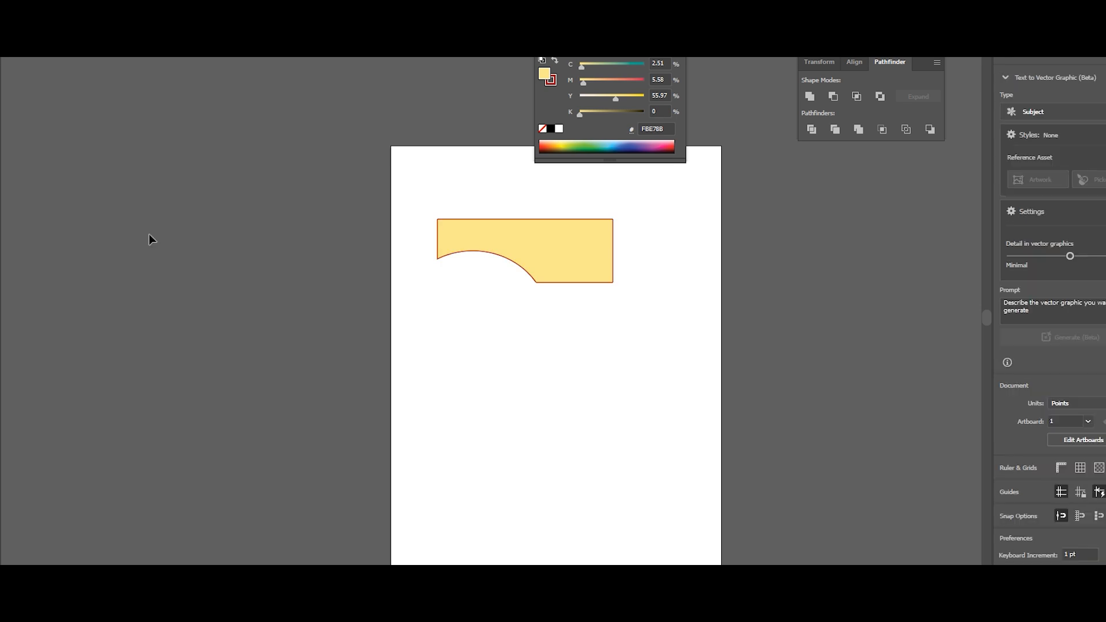
# - Draw four overlapping ellipses below the cut rectangle: three round ones and a flat one about 293 by 137 pt
pyautogui.press('l')
pyautogui.moveTo(482, 309); pyautogui.dragTo(584, 411)
pyautogui.moveTo(556, 295); pyautogui.dragTo(662, 399)
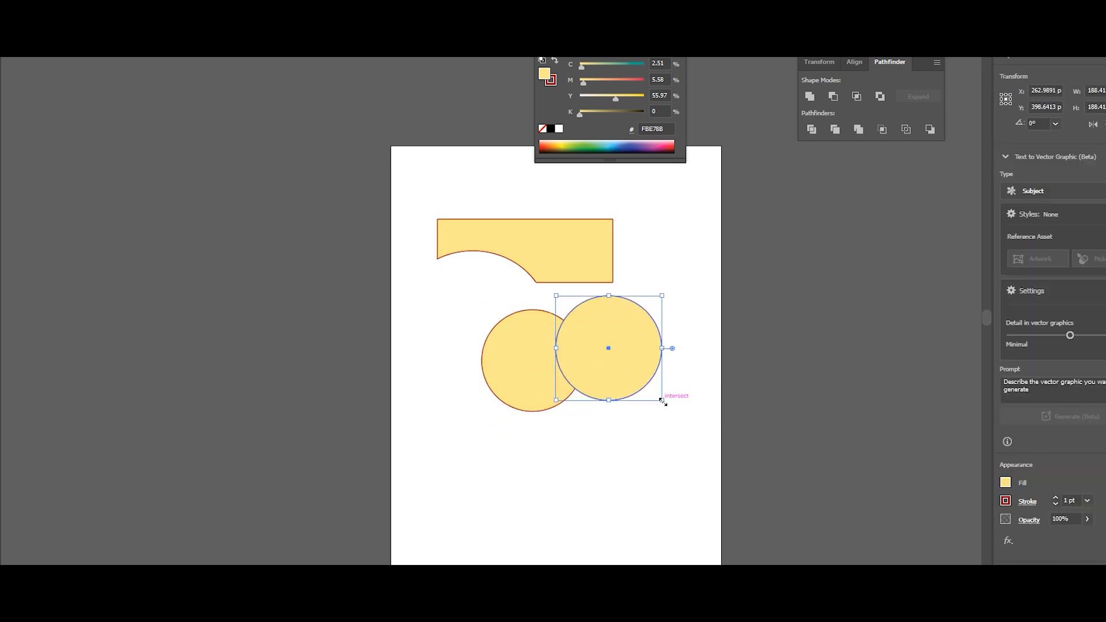
pyautogui.moveTo(661, 442); pyautogui.dragTo(504, 367)
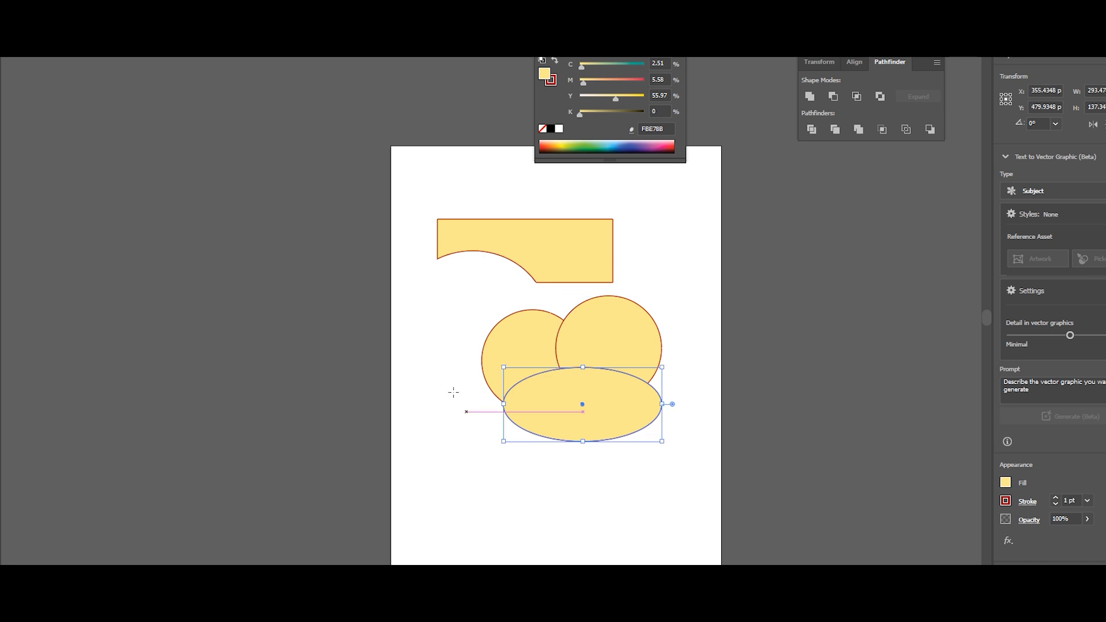
pyautogui.moveTo(428, 343); pyautogui.dragTo(563, 481)
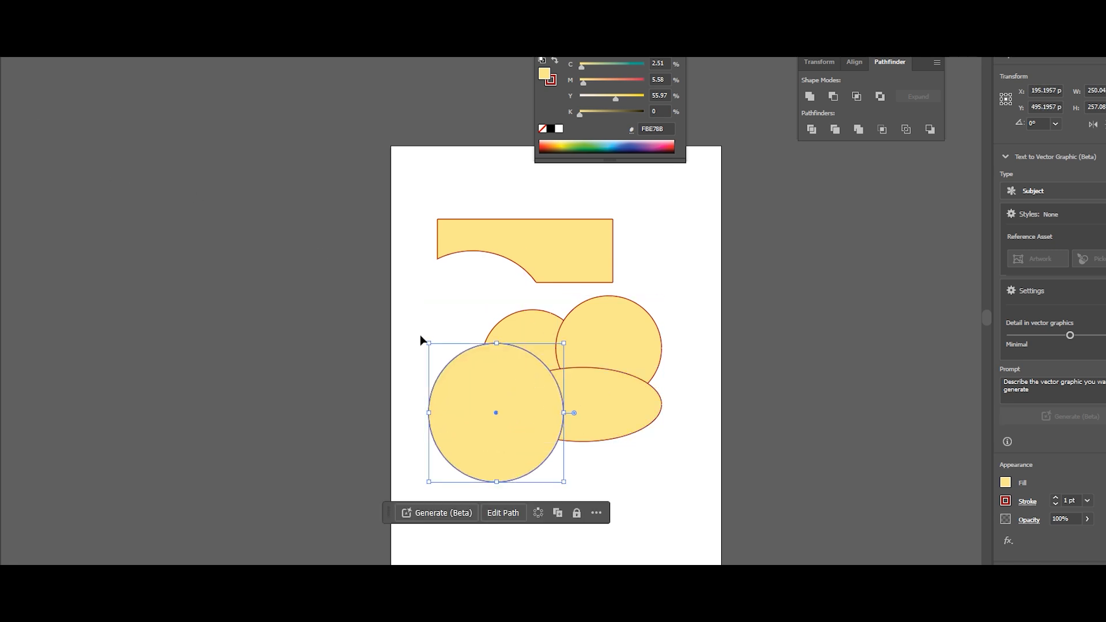
# - Combine the four overlapping ellipses into one compound shape
pyautogui.moveTo(420, 296); pyautogui.dragTo(680, 500)
pyautogui.rightClick(557, 381)
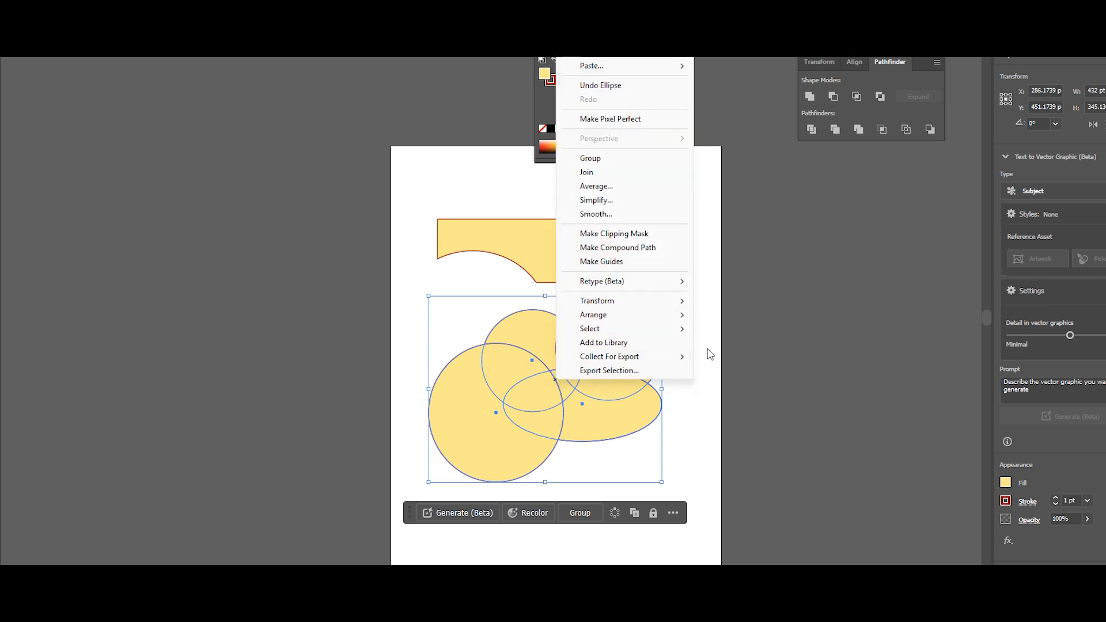
pyautogui.click(937, 62)
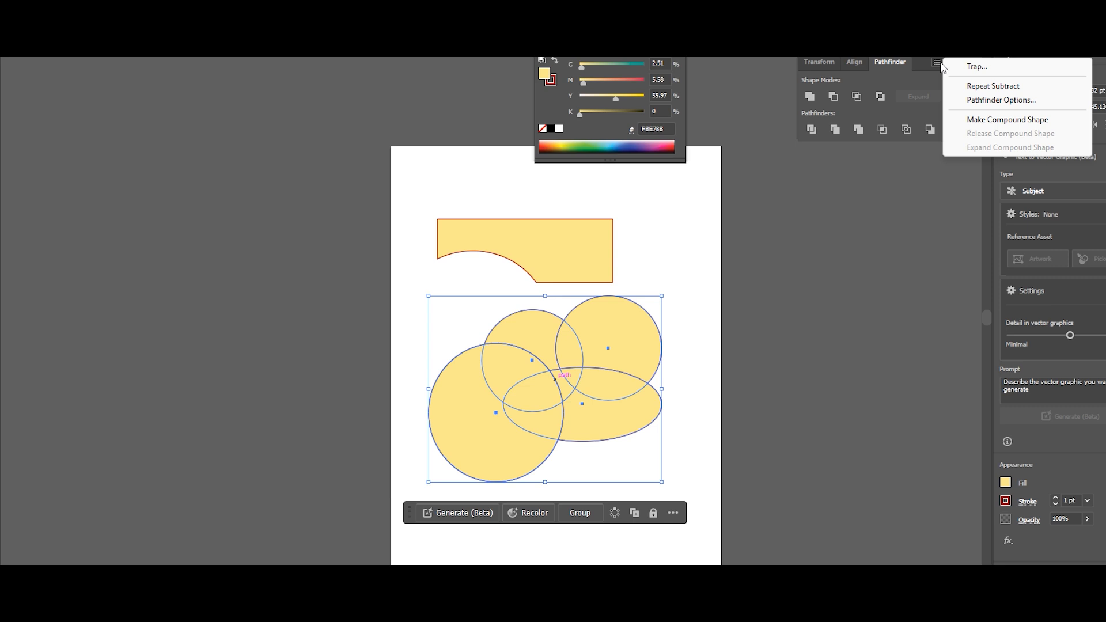
pyautogui.click(986, 120)
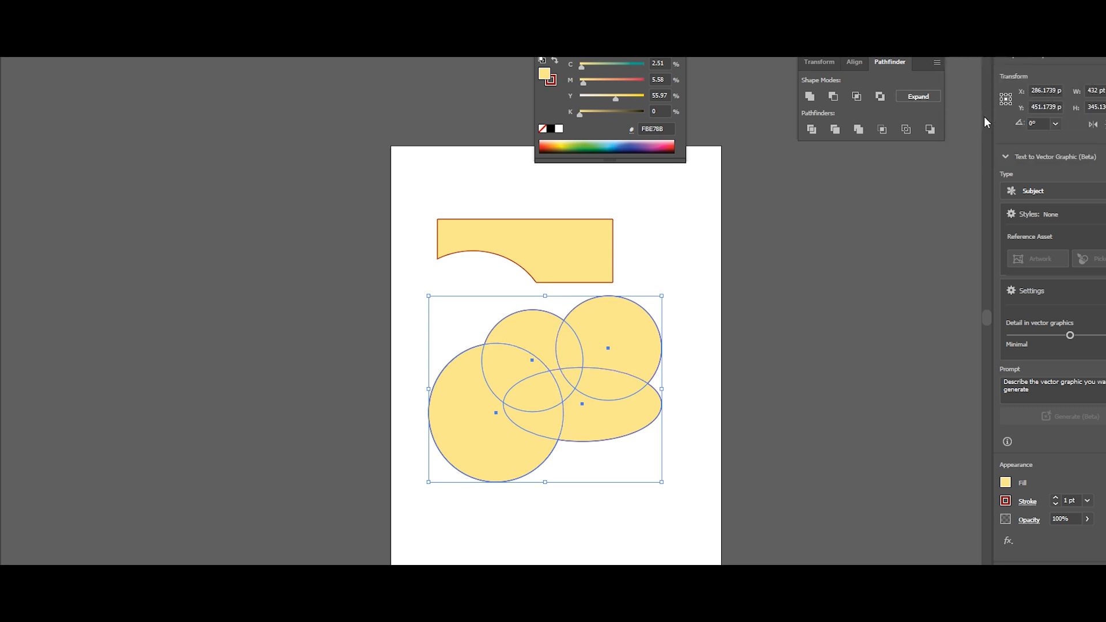
# - Isolate the compound shape, enlarge its big lower-left circle and move its ellipses further apart
pyautogui.rightClick(611, 406)
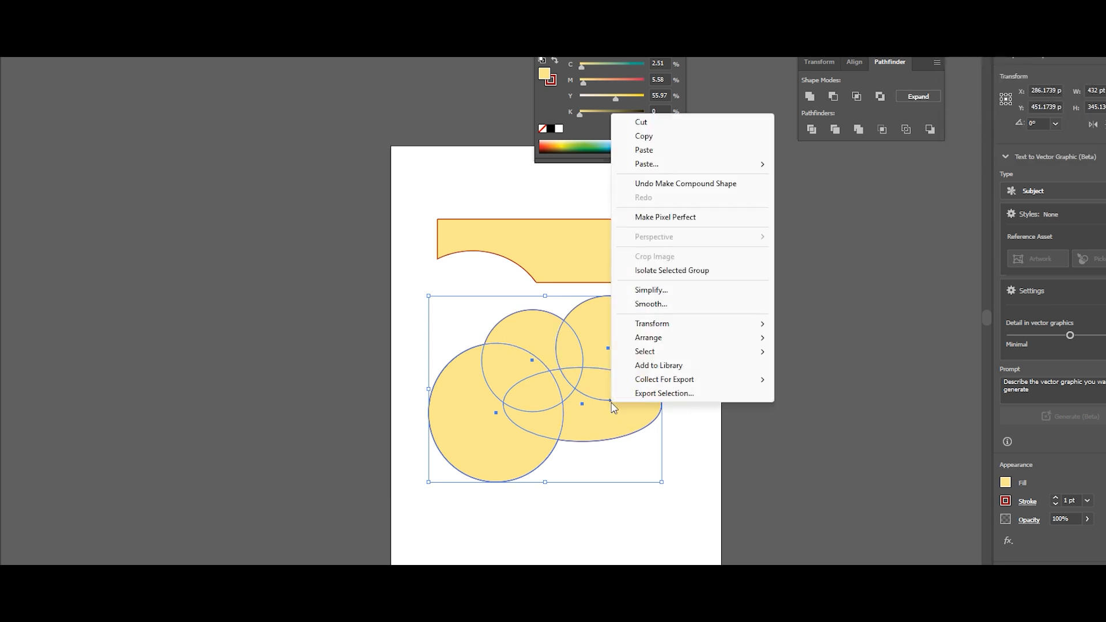
pyautogui.click(669, 270)
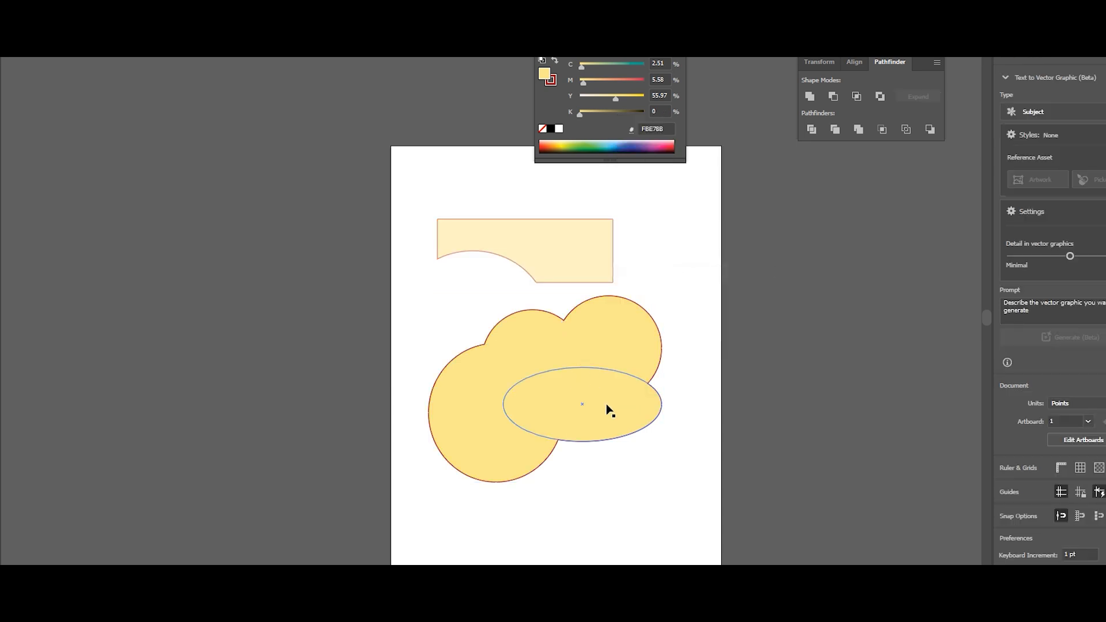
pyautogui.moveTo(562, 415); pyautogui.dragTo(551, 426)
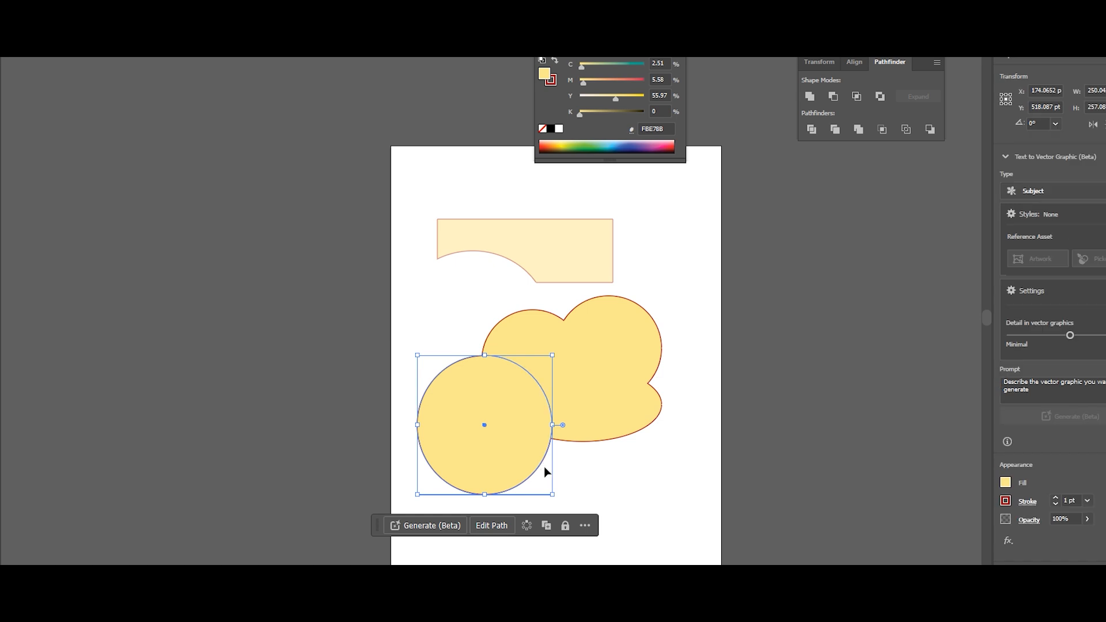
pyautogui.moveTo(552, 494); pyautogui.dragTo(583, 522)
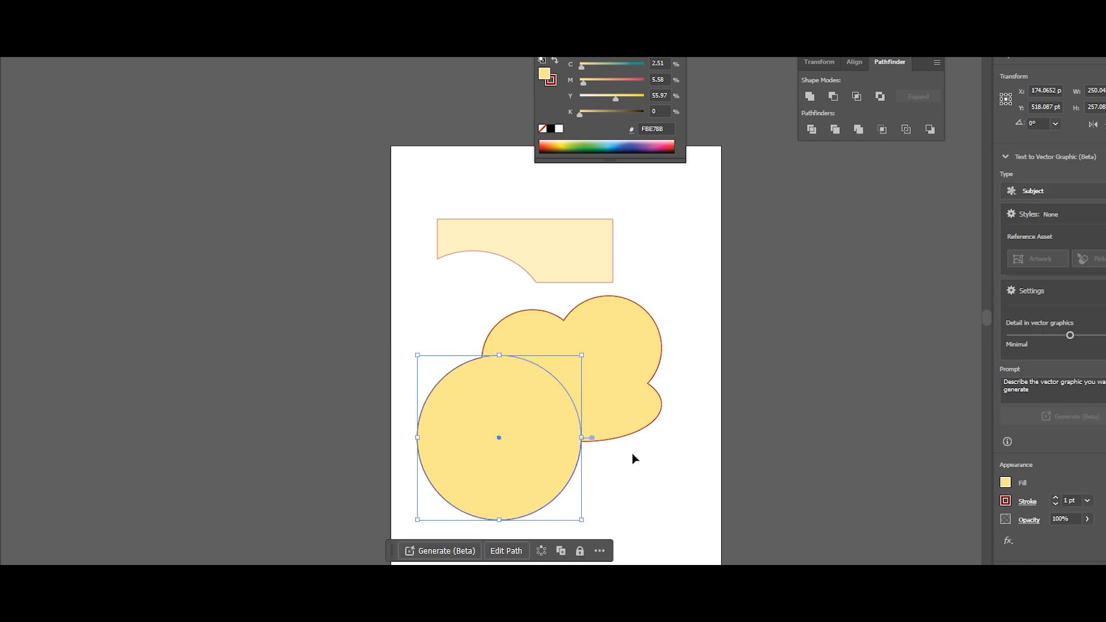
pyautogui.moveTo(642, 440); pyautogui.dragTo(670, 460)
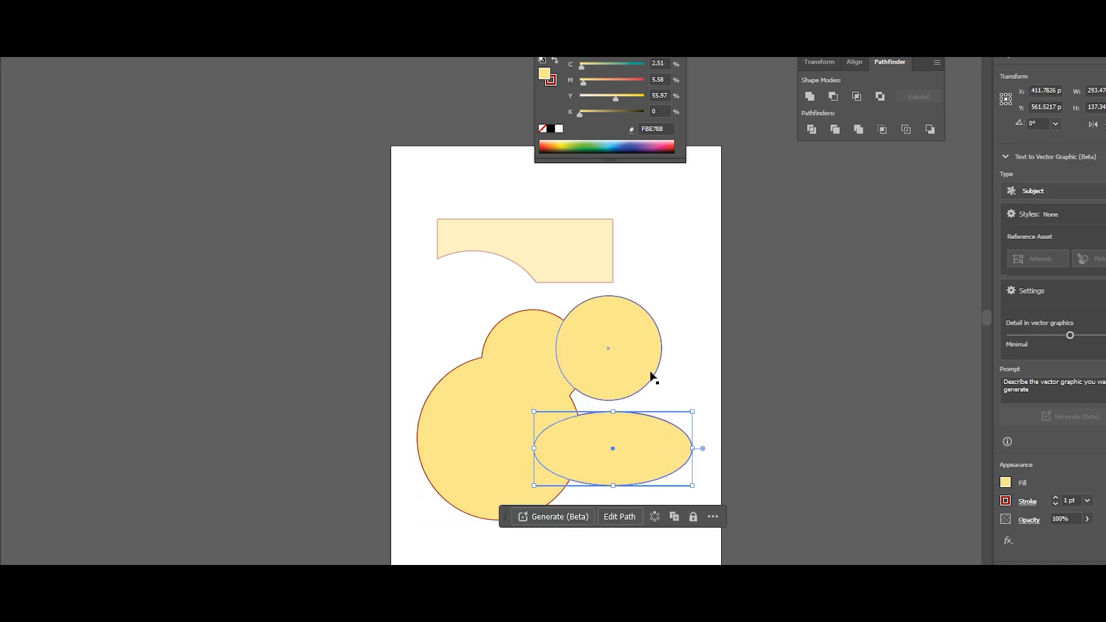
pyautogui.moveTo(649, 375); pyautogui.dragTo(691, 341)
pyautogui.moveTo(589, 348); pyautogui.dragTo(573, 311)
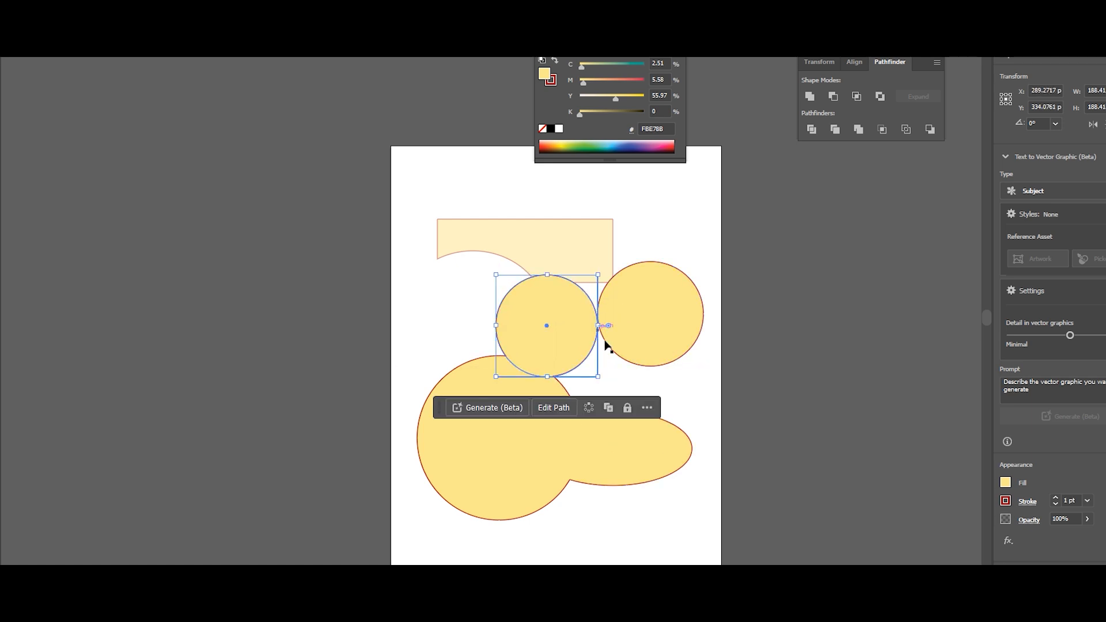
pyautogui.click(357, 151)
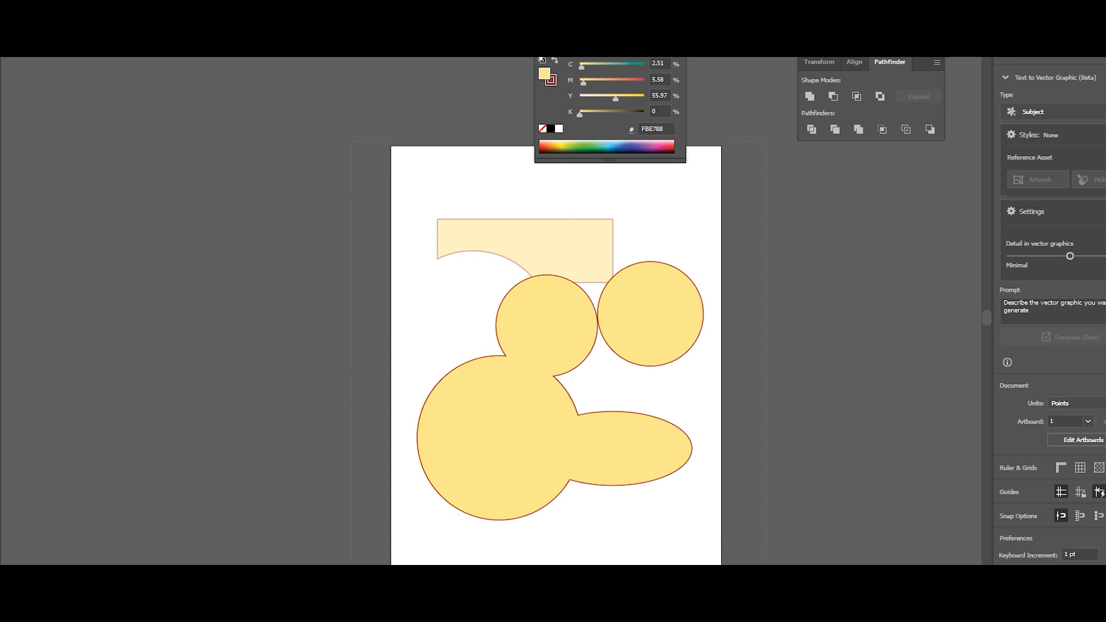
# - Expand the isolated ellipses into merged outlines
pyautogui.hotkey('ctrl', 'a')
pyautogui.click(919, 97)
pyautogui.click(822, 295)
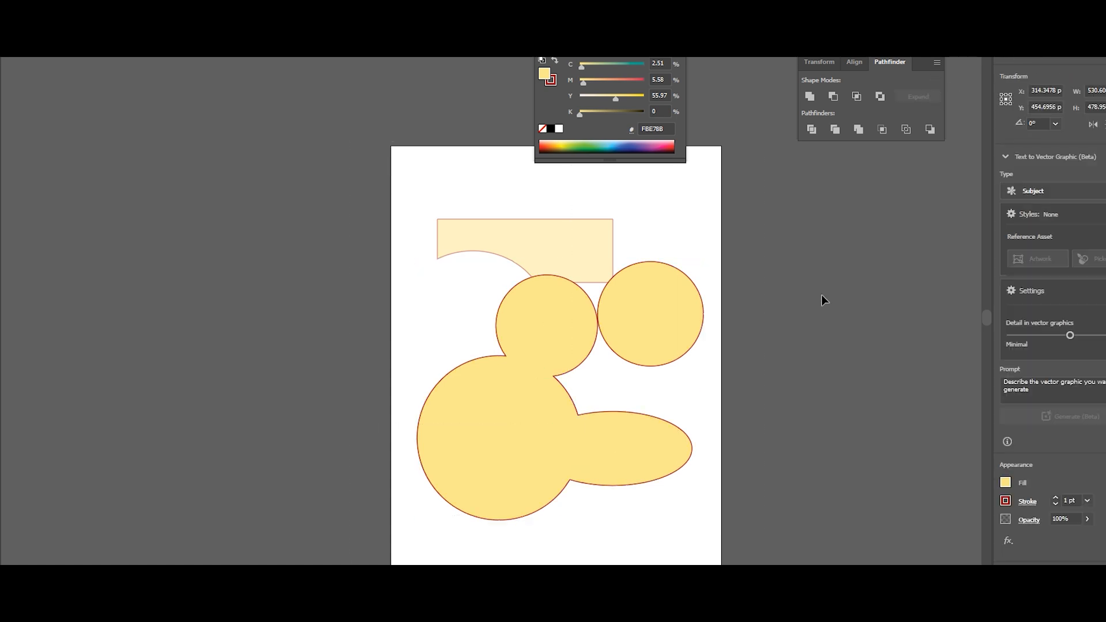
# - Move the merged body slightly down and left and place the separate circle over the right side of its upper circle
pyautogui.moveTo(637, 364); pyautogui.dragTo(818, 313)
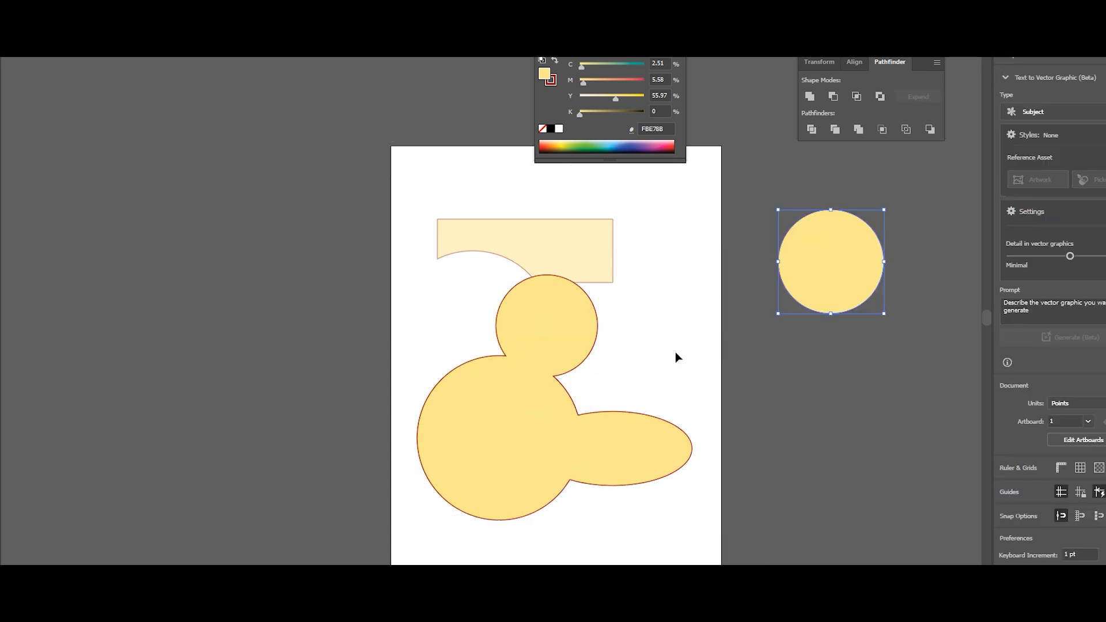
pyautogui.moveTo(556, 364); pyautogui.dragTo(540, 391)
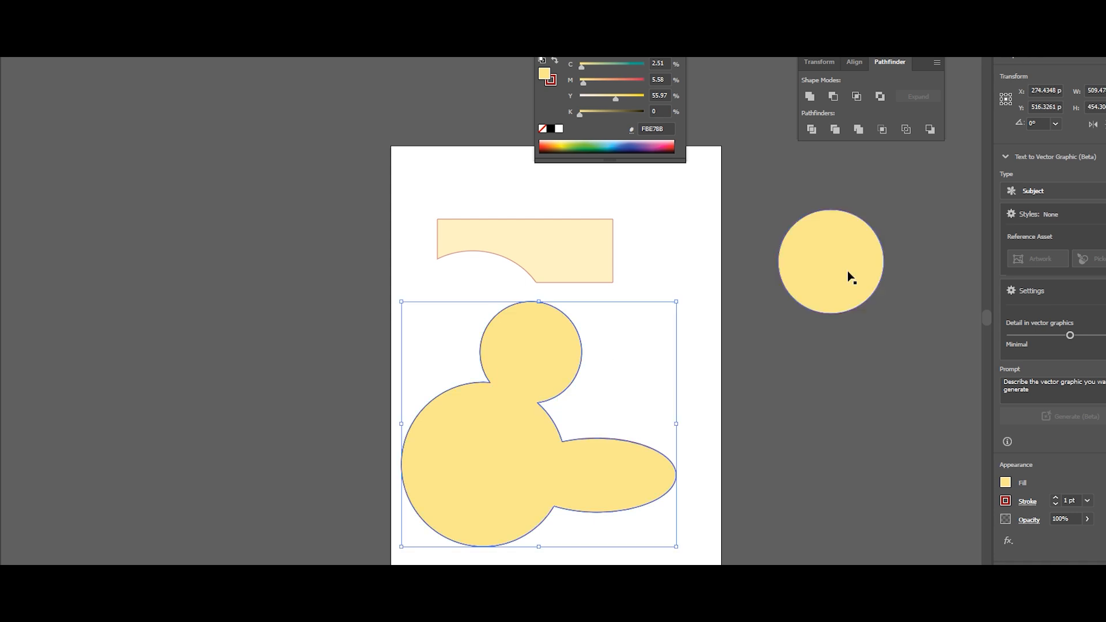
pyautogui.moveTo(848, 277); pyautogui.dragTo(616, 374)
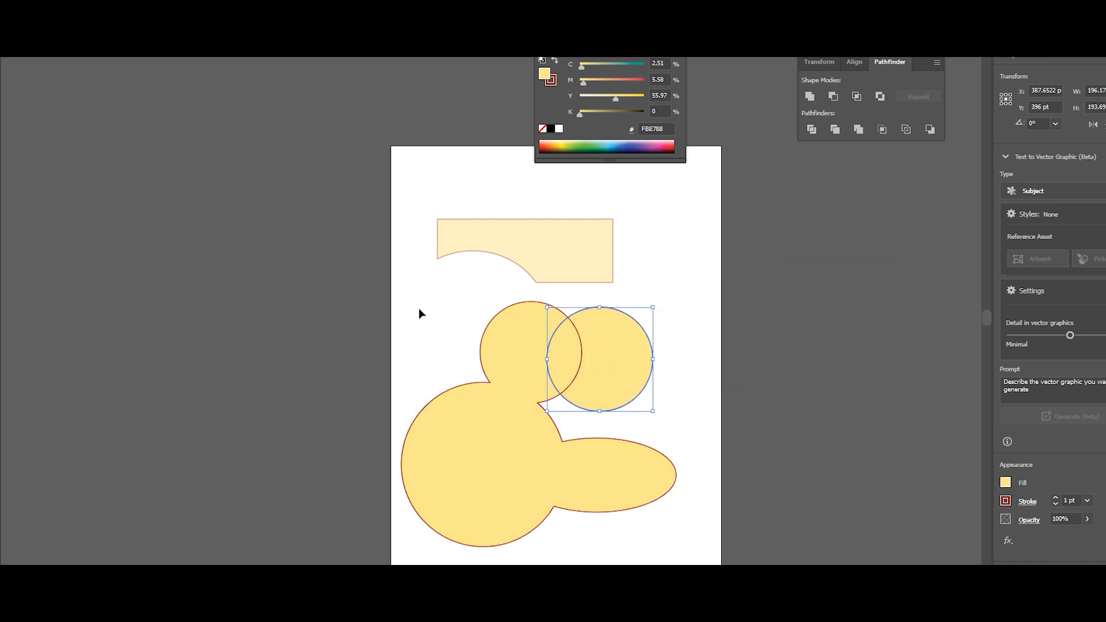
pyautogui.click(459, 320)
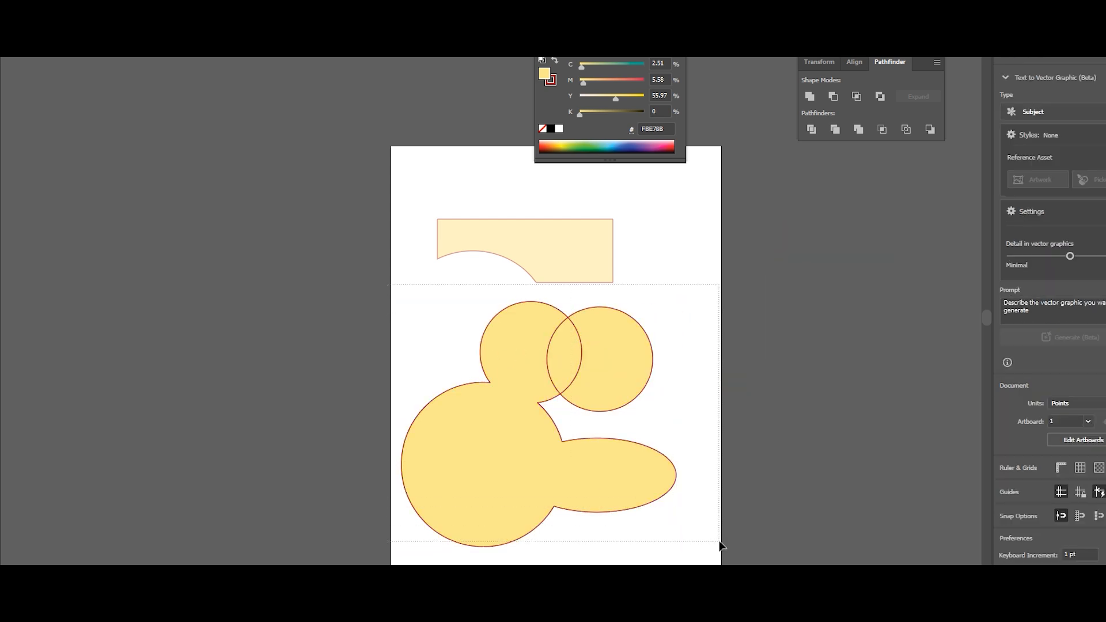
pyautogui.rightClick(568, 421)
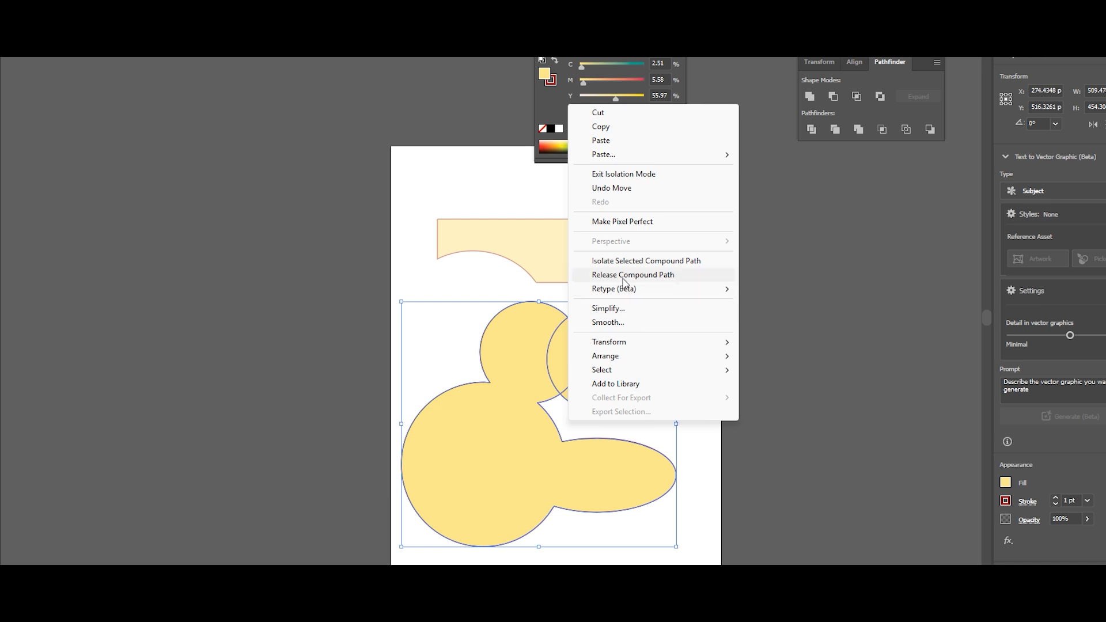
pyautogui.click(685, 367)
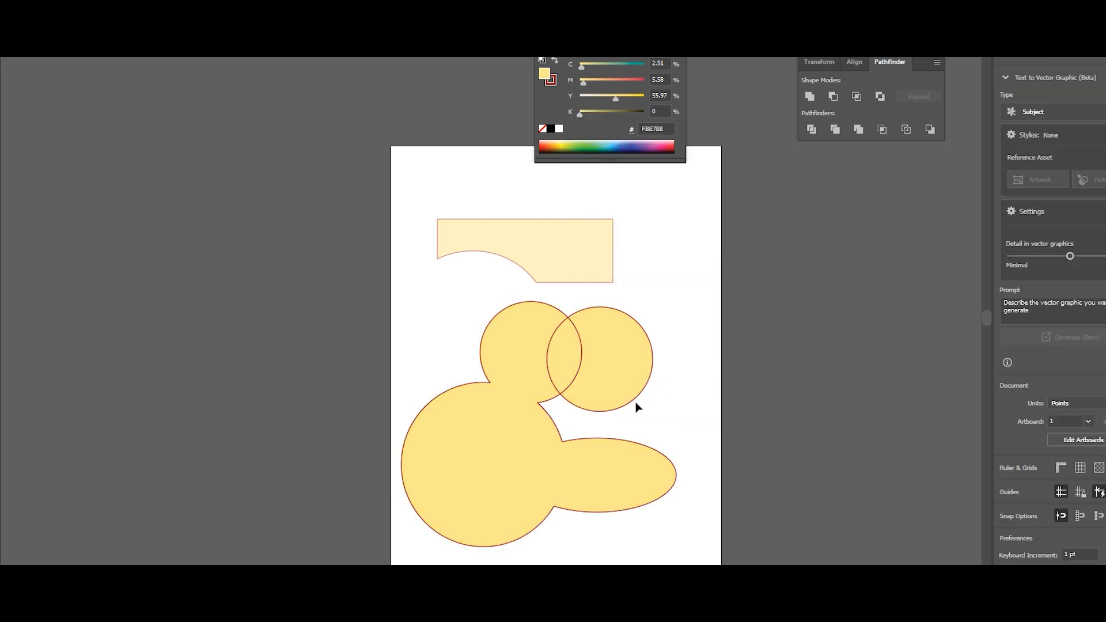
# - Move the separate circle slightly down and right and unite it with the merged body into one shape
pyautogui.moveTo(635, 403); pyautogui.dragTo(647, 425)
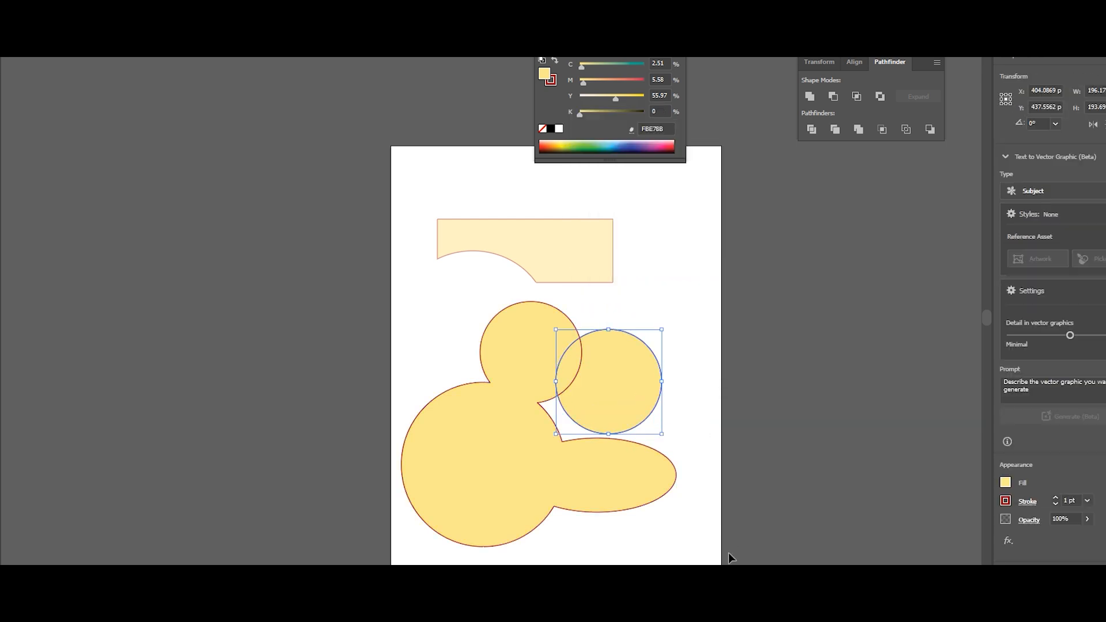
pyautogui.moveTo(728, 552); pyautogui.dragTo(347, 286)
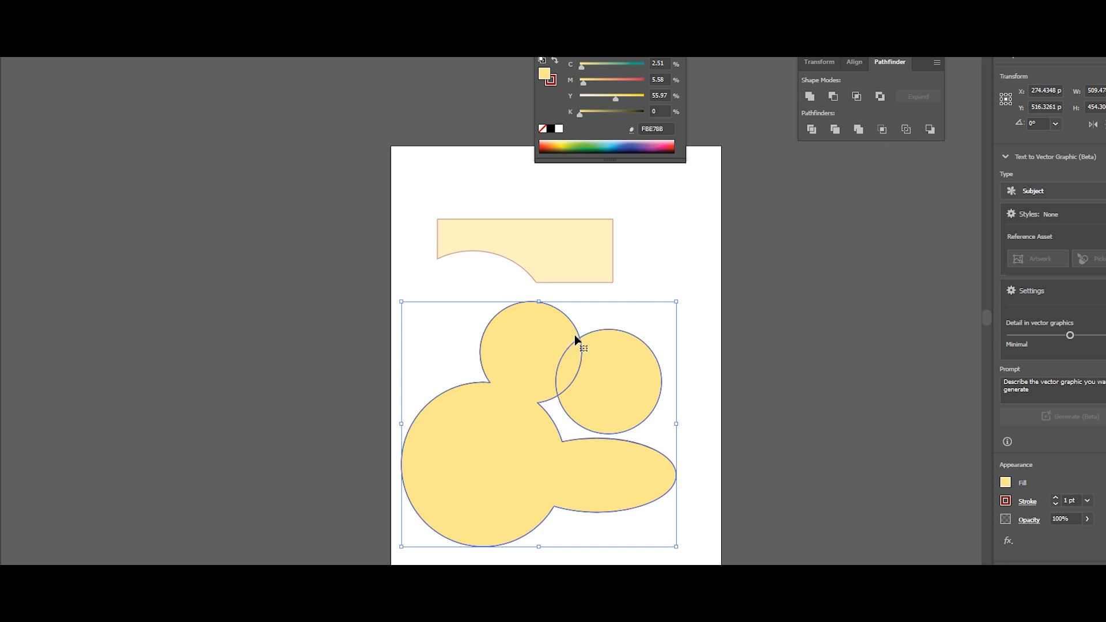
pyautogui.click(836, 97)
pyautogui.click(701, 404)
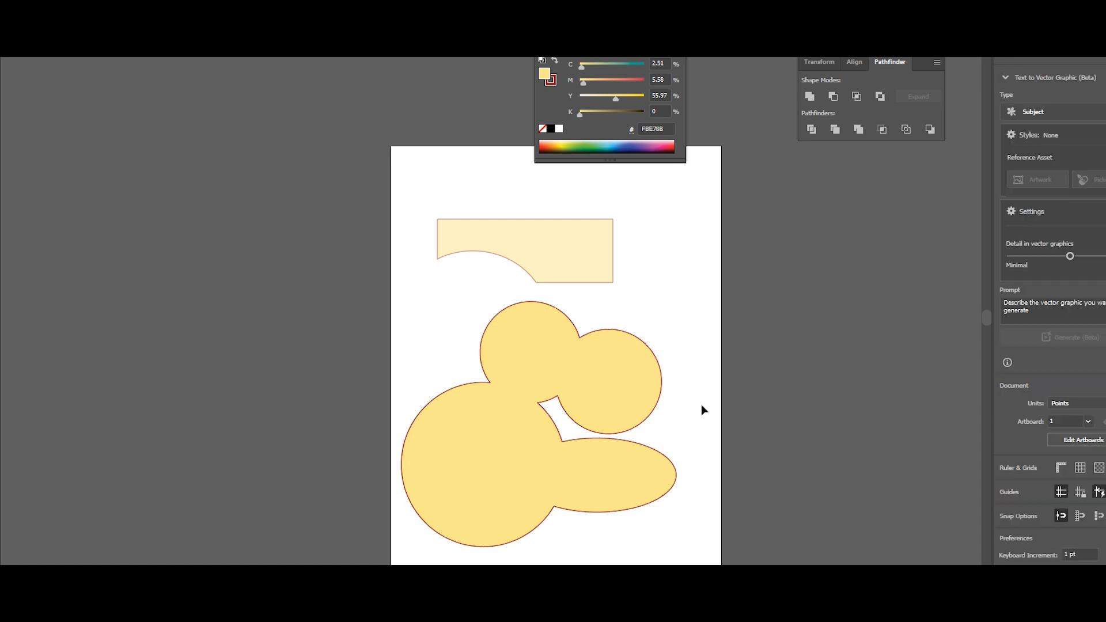
# - Move the merged shape up against the cut-out rectangle and delete all the artwork on the artboard
pyautogui.moveTo(595, 432); pyautogui.dragTo(598, 390)
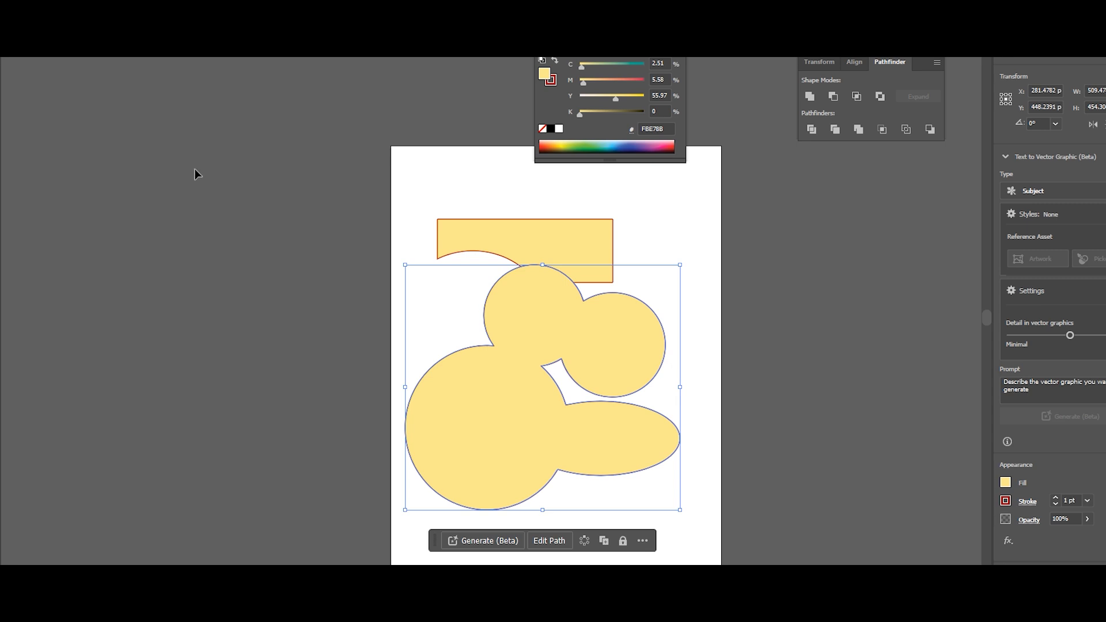
pyautogui.moveTo(325, 167); pyautogui.dragTo(746, 522)
pyautogui.press('Delete')
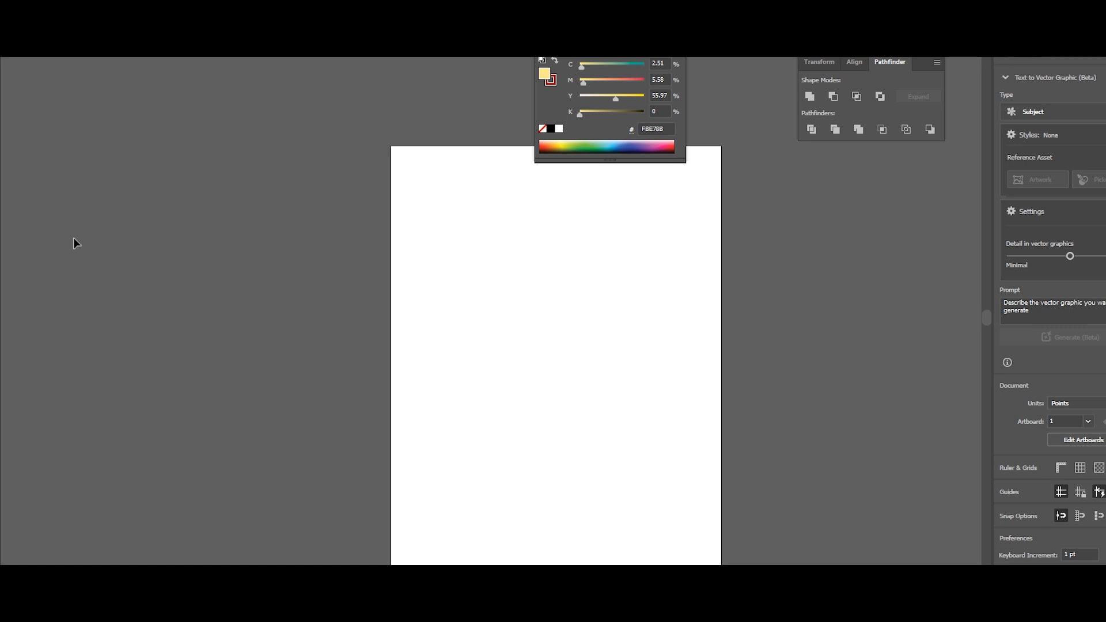
# - Draw a rectangle about 320 pt wide and 142 pt high in the upper part of the artboard
pyautogui.click(2, 115)
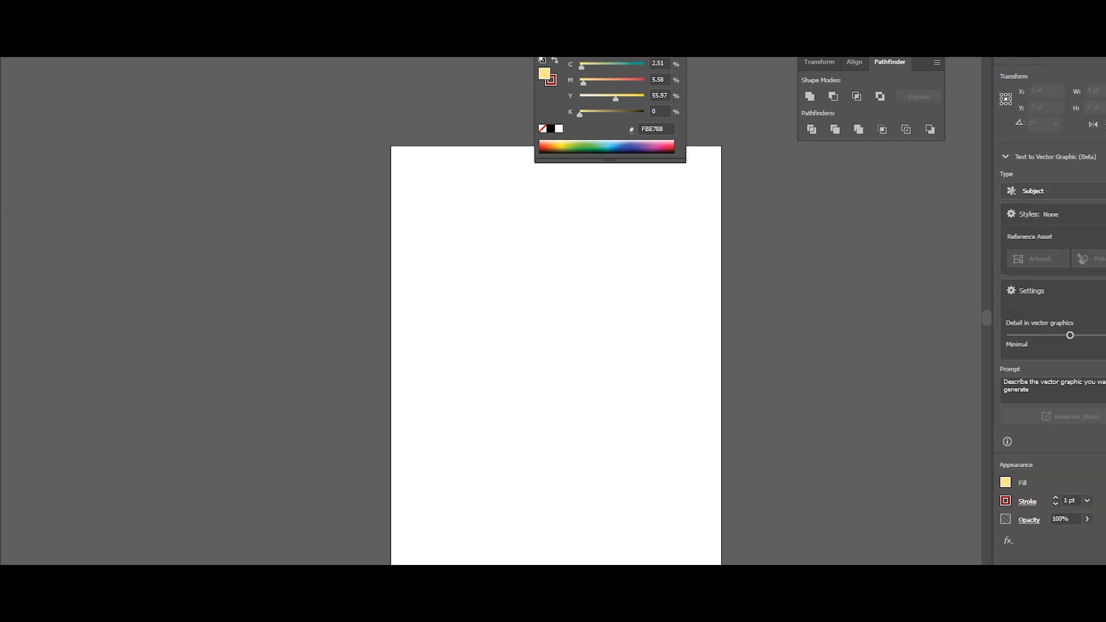
pyautogui.click(16, 117)
pyautogui.moveTo(446, 248)
pyautogui.mouseDown()
pyautogui.moveTo(509, 359)
pyautogui.moveTo(618, 326)
pyautogui.mouseUp()
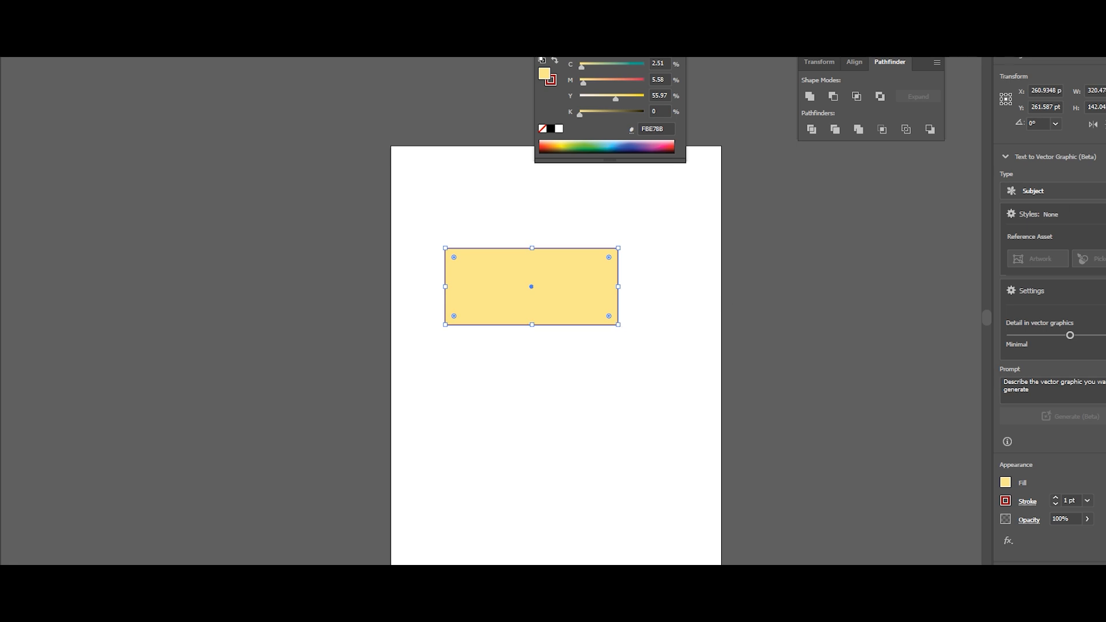
# - Set the rectangle's width to 10 mm
pyautogui.click(1100, 91)
pyautogui.doubleClick(1103, 88)
pyautogui.write('10mm')
pyautogui.press('Return')
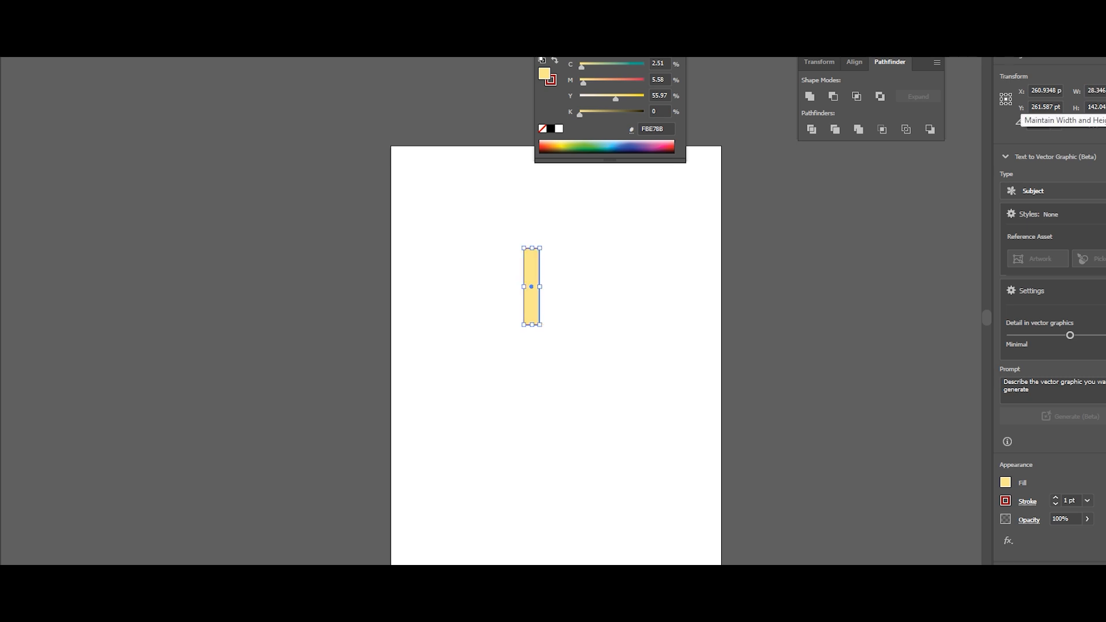
pyautogui.click(1098, 107)
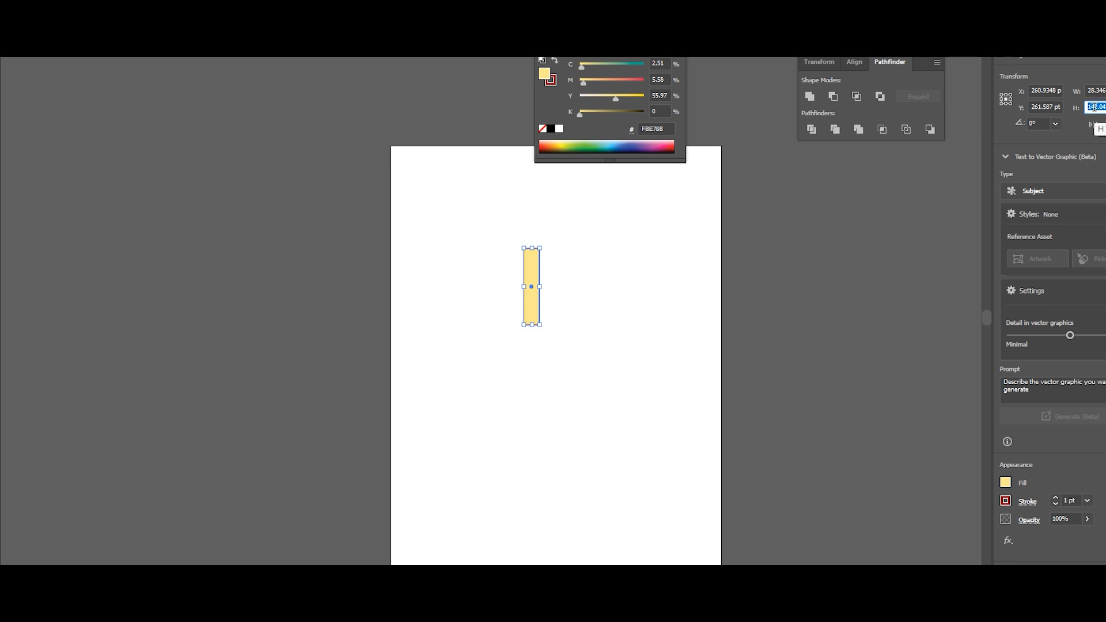
pyautogui.write('10pt')
pyautogui.press('Escape')
# - Set the rectangle's width to 20 mm
pyautogui.doubleClick(1096, 90)
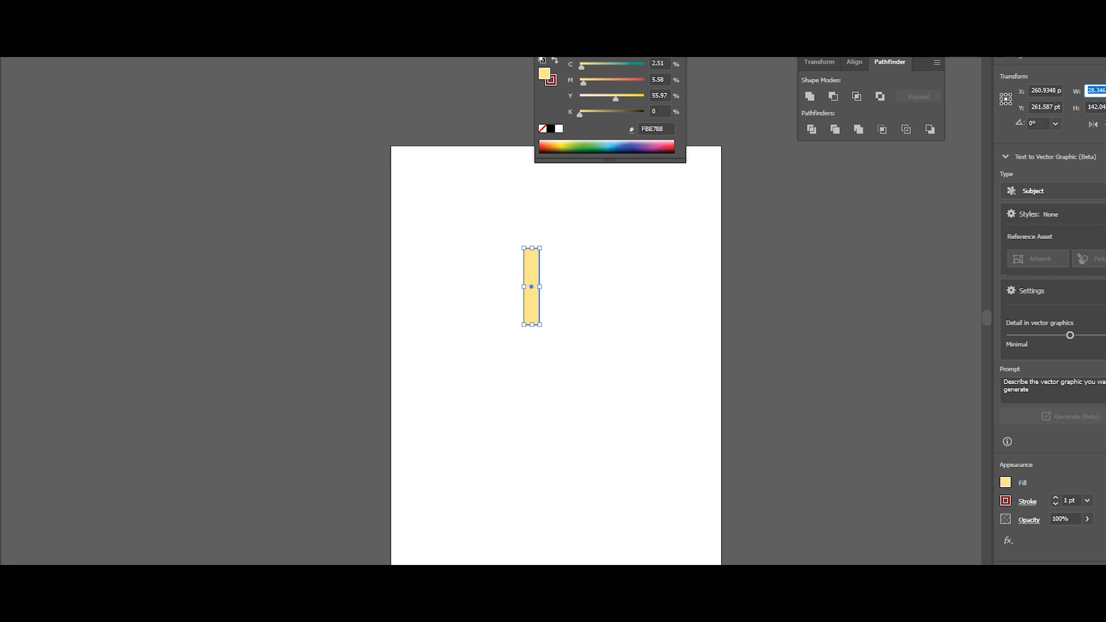
pyautogui.write('20mm')
pyautogui.press('Return')
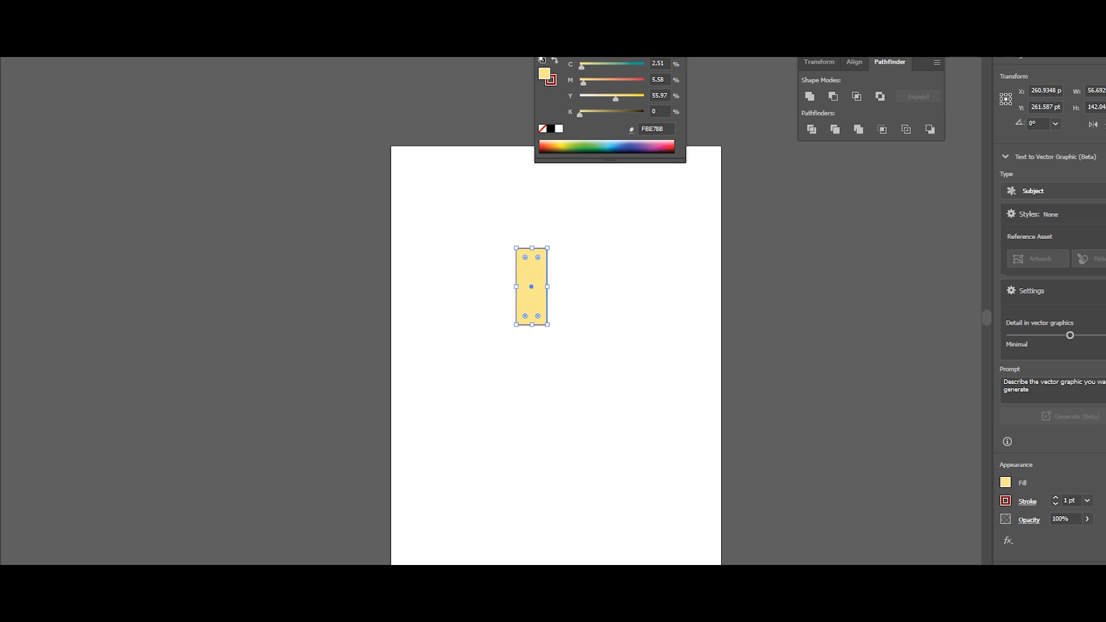
# - Change the document units to centimeters in Document Setup
pyautogui.click(1095, 91)
pyautogui.hotkey('alt', 'f')
pyautogui.click(67, 330)
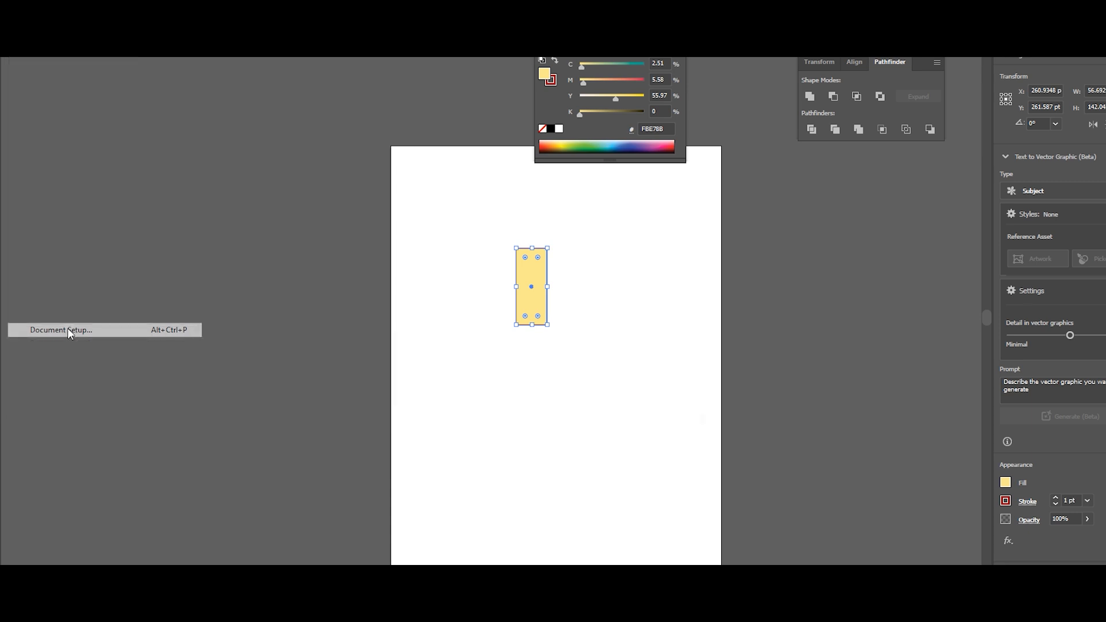
pyautogui.click(507, 198)
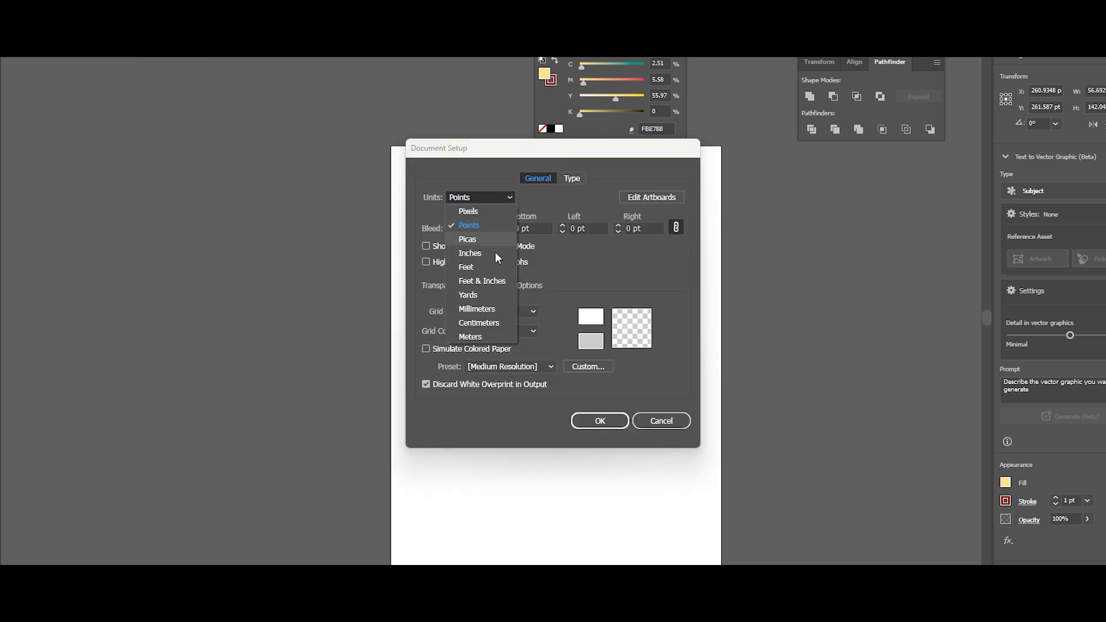
pyautogui.click(483, 323)
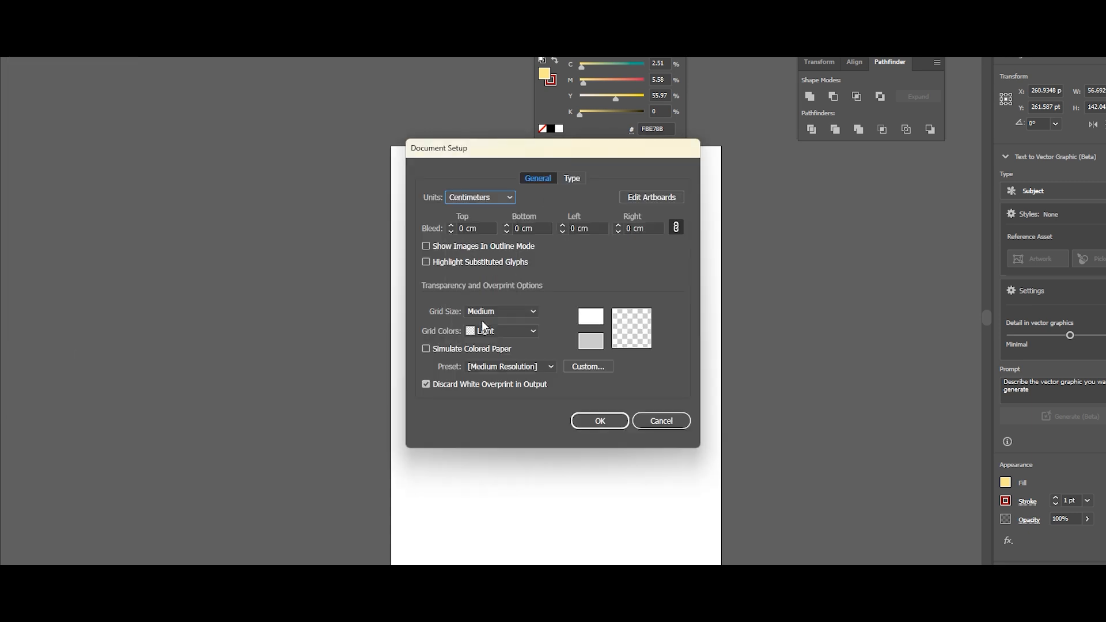
pyautogui.click(597, 418)
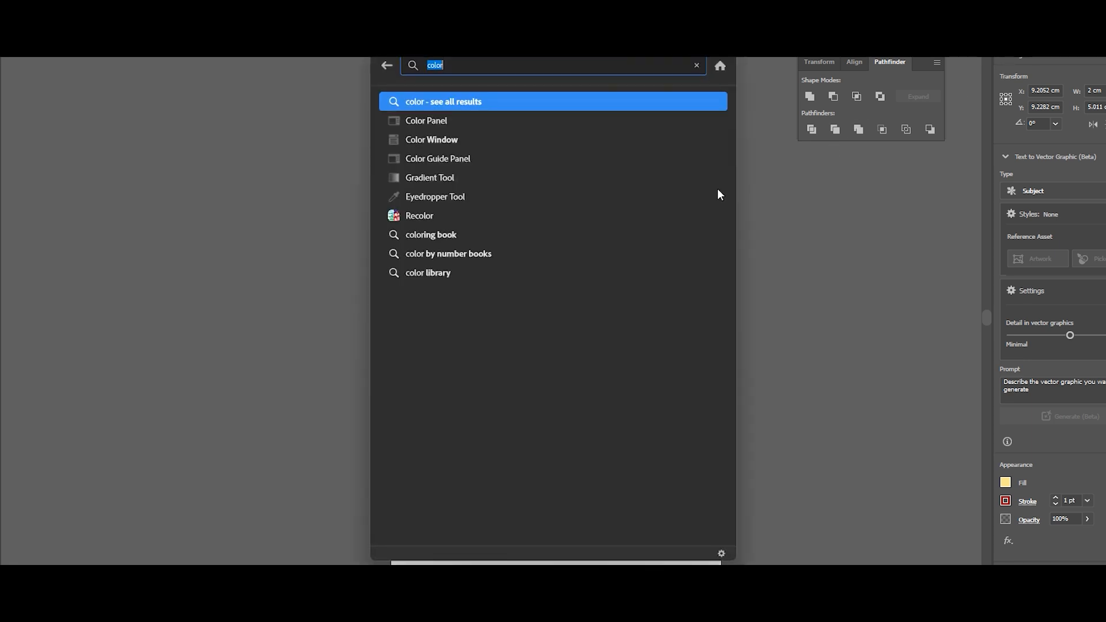
# - Search the in-app help for "ruler" and close the help window
pyautogui.click(455, 62)
pyautogui.moveTo(456, 62); pyautogui.dragTo(415, 66)
pyautogui.write('ruler')
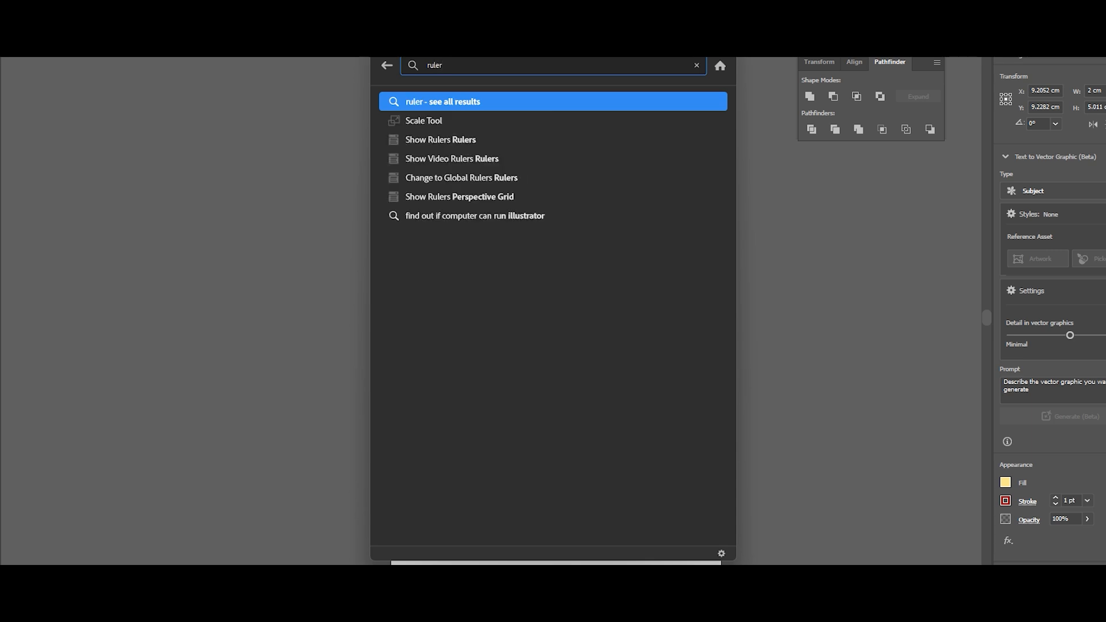
pyautogui.moveTo(451, 65); pyautogui.dragTo(413, 65)
pyautogui.write('ru')
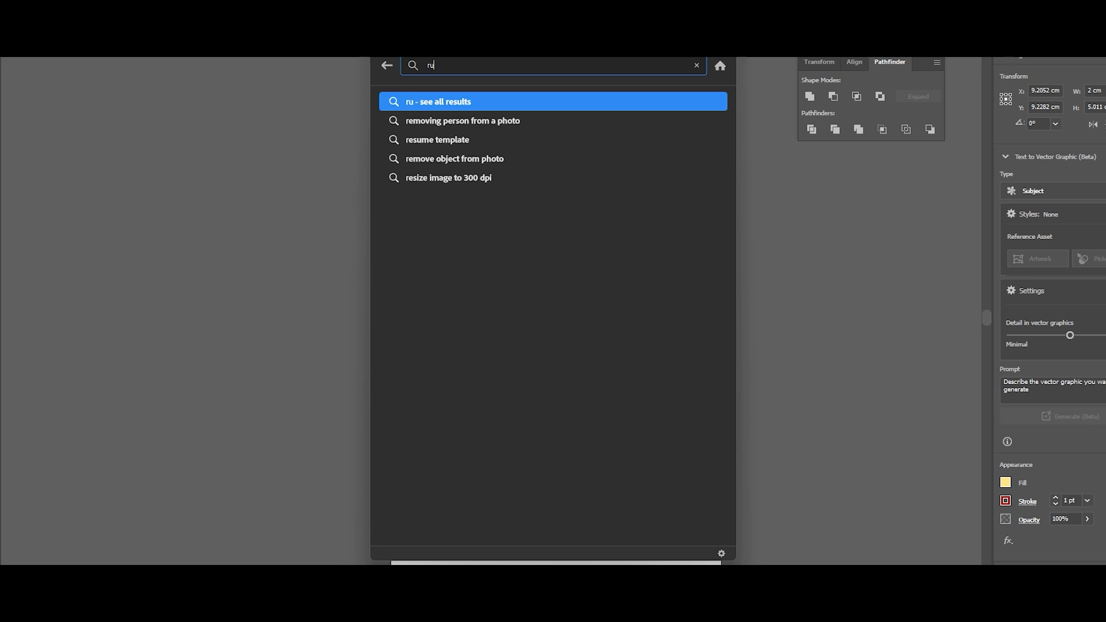
pyautogui.write('ler')
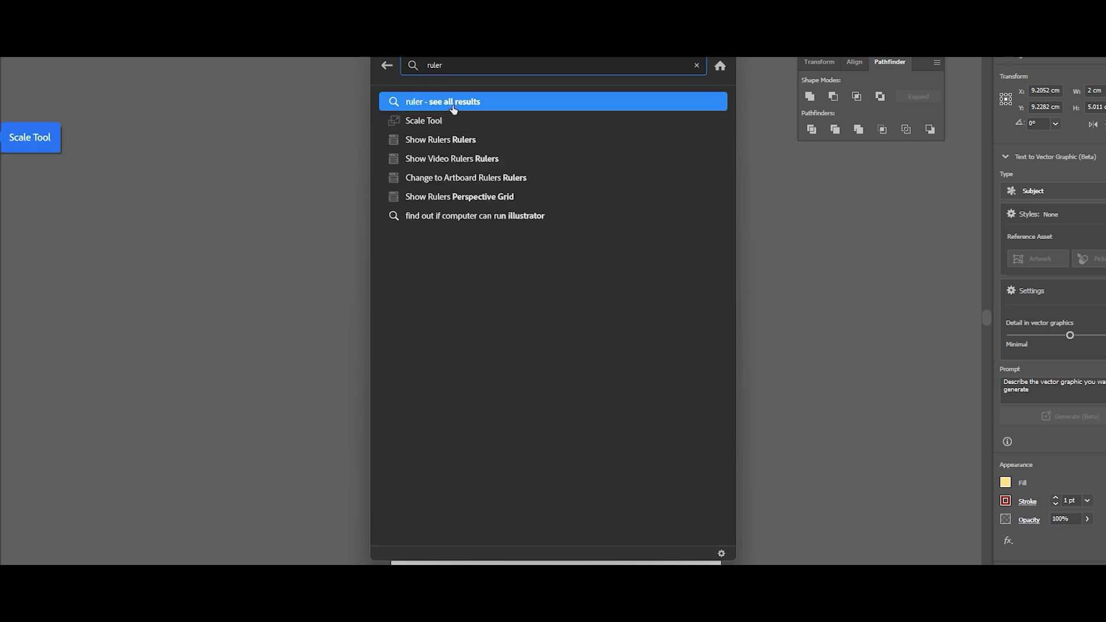
pyautogui.press('Escape')
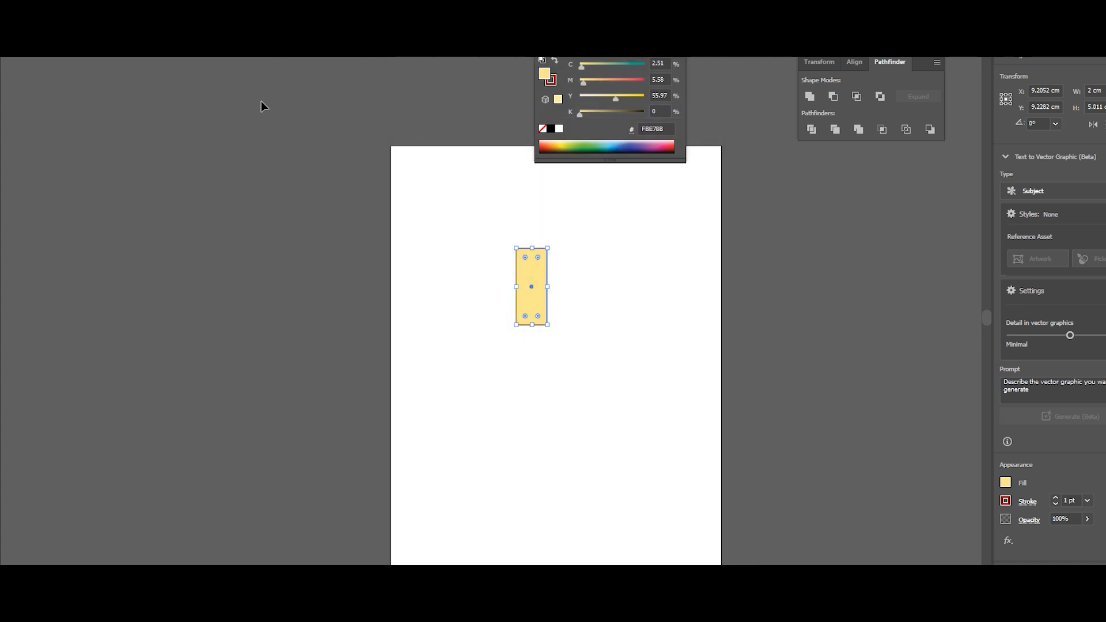
# - Show the rulers and dismiss the rectangle size dialog without creating a shape
pyautogui.hotkey('ctrl', 'r')
pyautogui.click(273, 109)
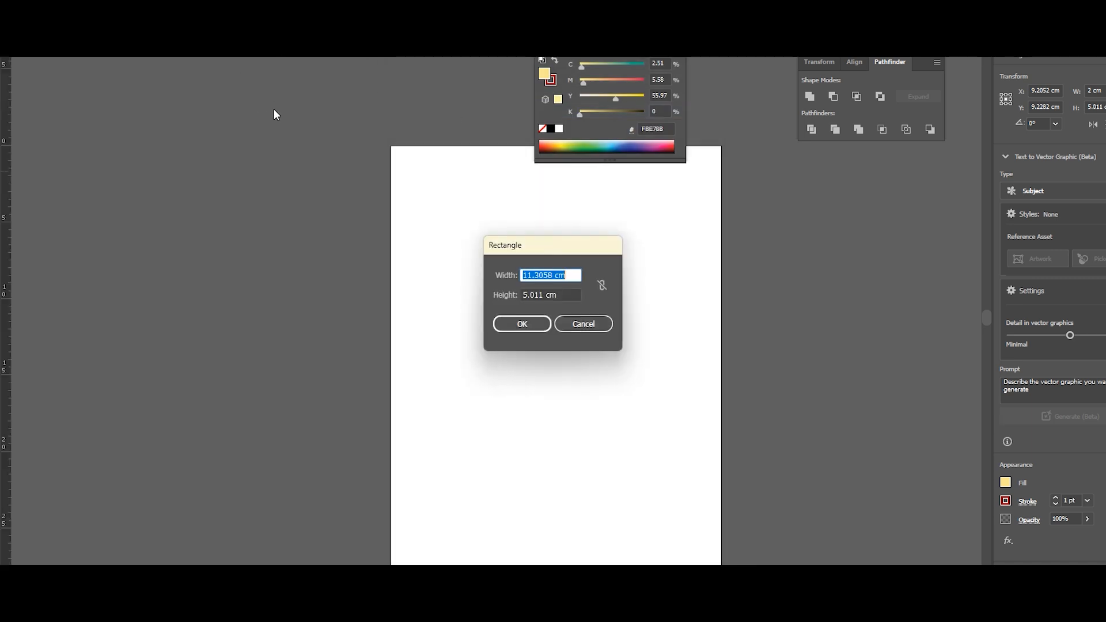
pyautogui.click(607, 327)
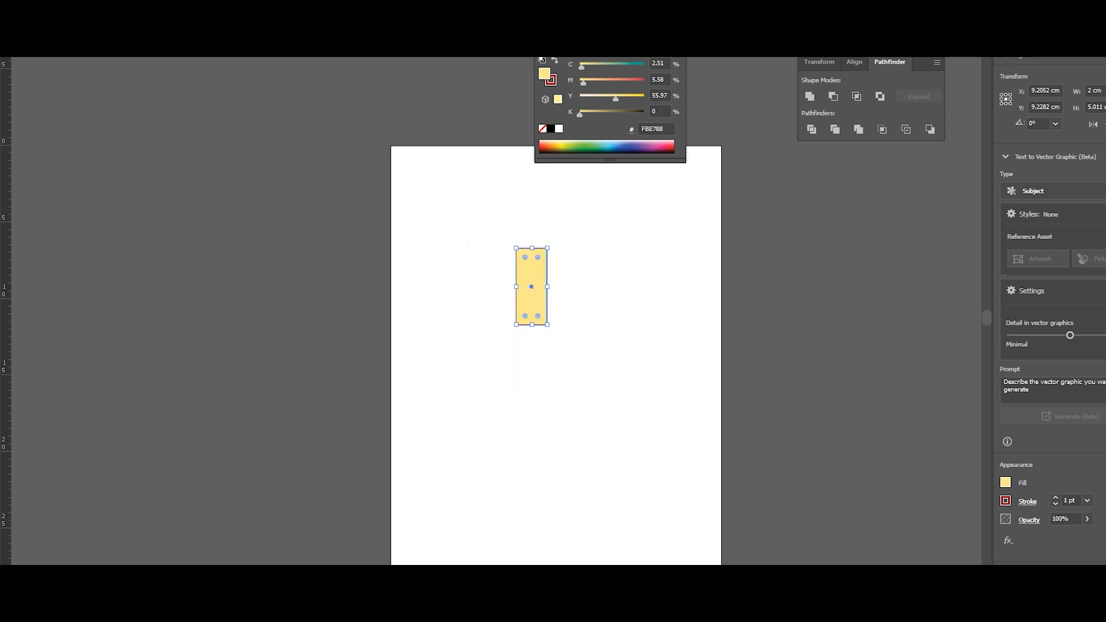
# - Change the ruler units to inches
pyautogui.rightClick(422, 56)
pyautogui.press('Escape')
pyautogui.rightClick(423, 56)
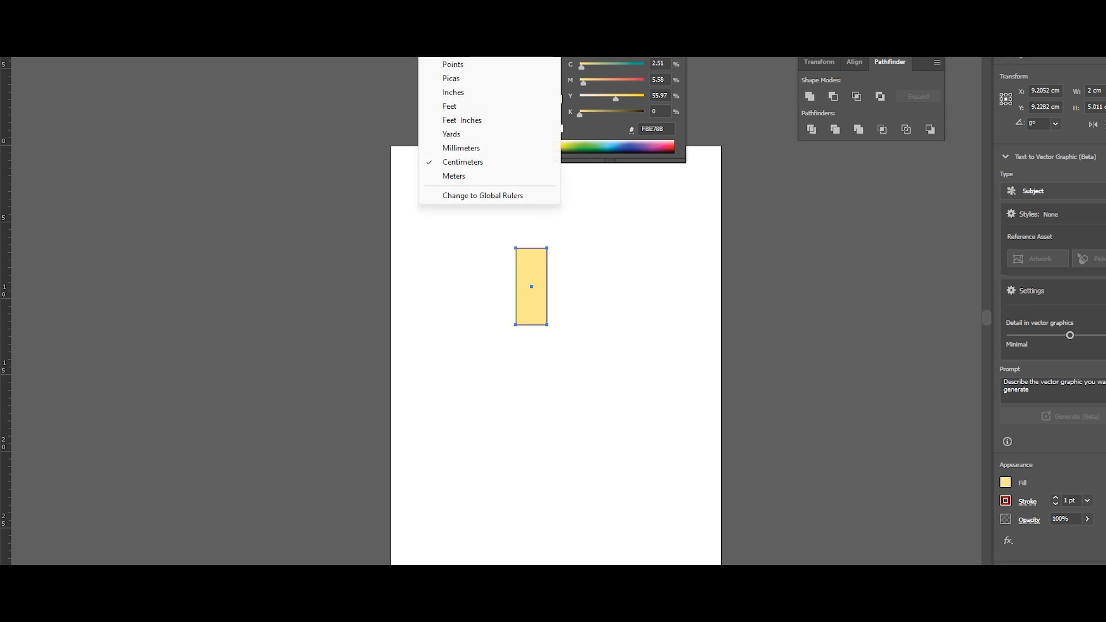
pyautogui.click(460, 93)
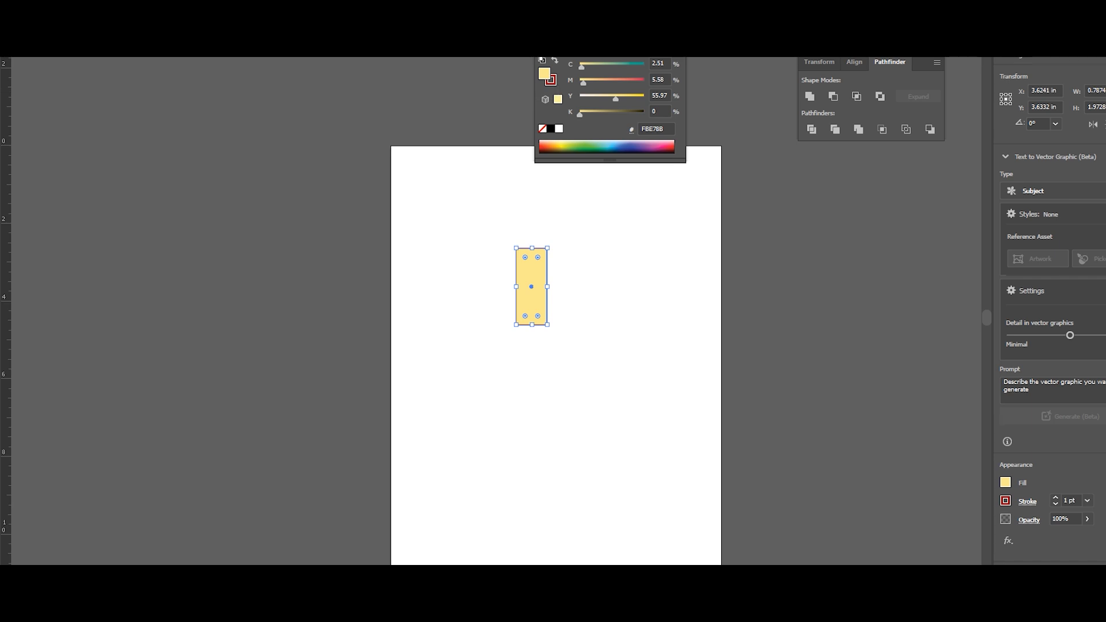
# - Hide and show the rulers twice, leaving them displayed around the document window
pyautogui.hotkey('ctrl', 'r')
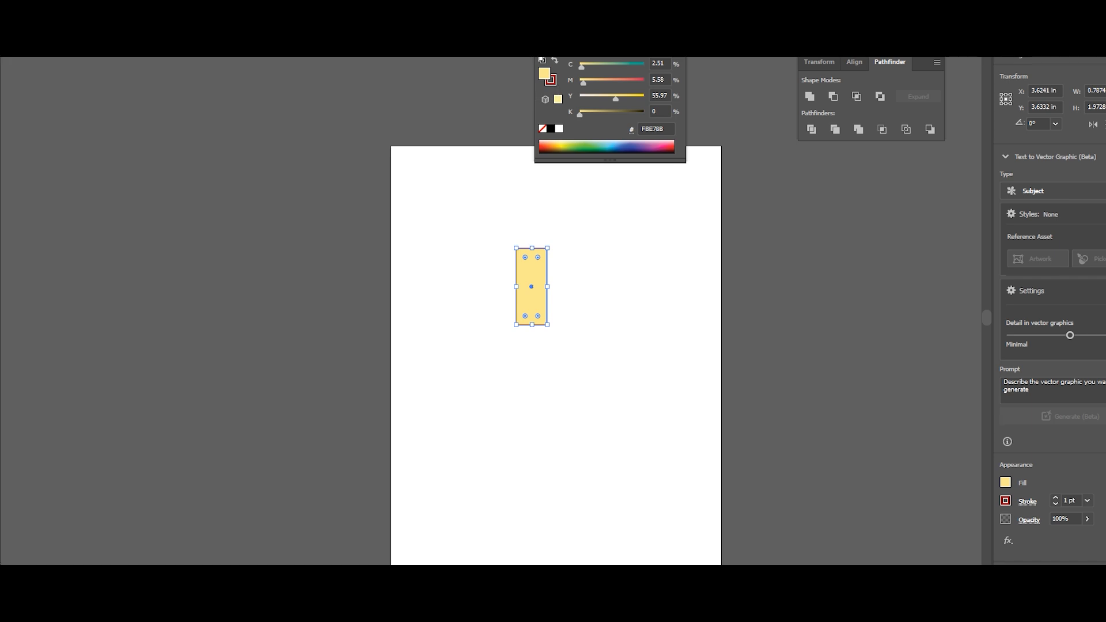
pyautogui.hotkey('ctrl', 'r')
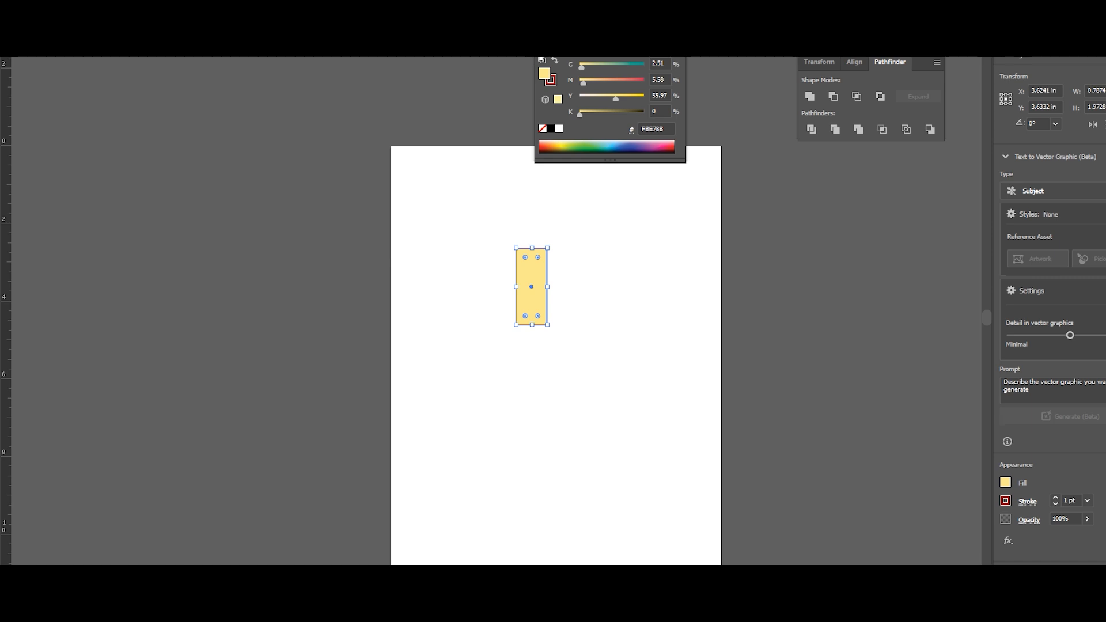
pyautogui.hotkey('alt', 'v')
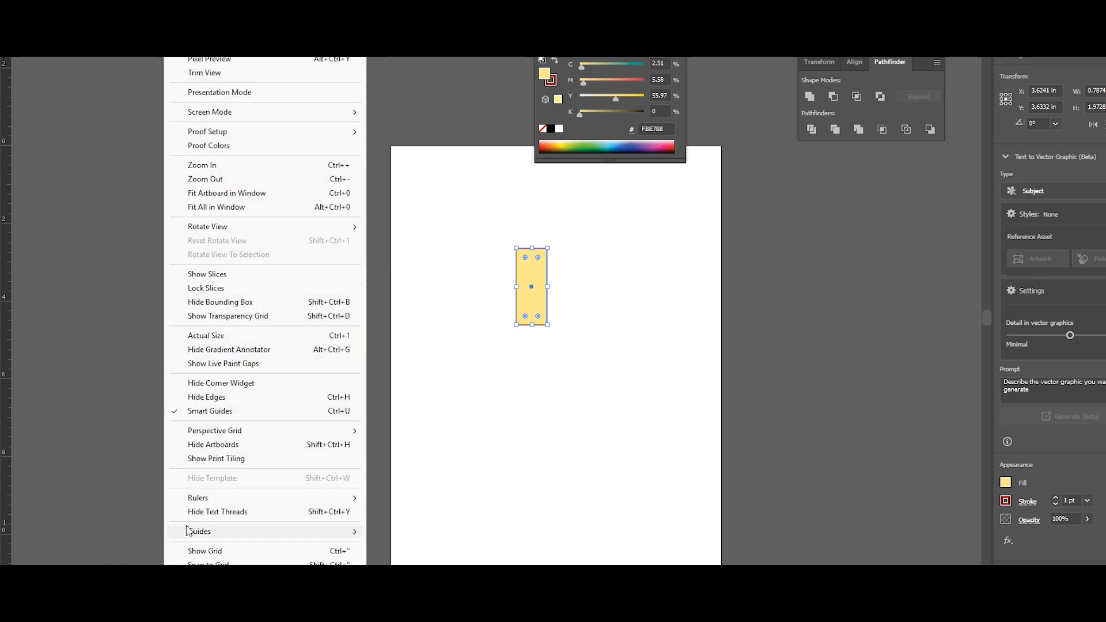
pyautogui.moveTo(224, 500)
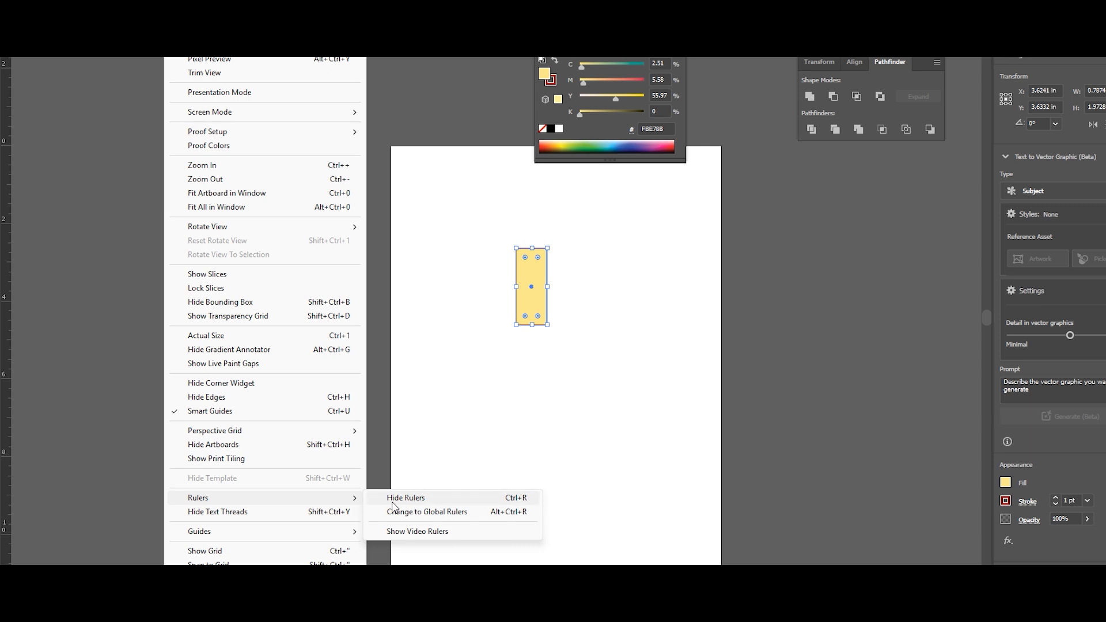
pyautogui.click(404, 500)
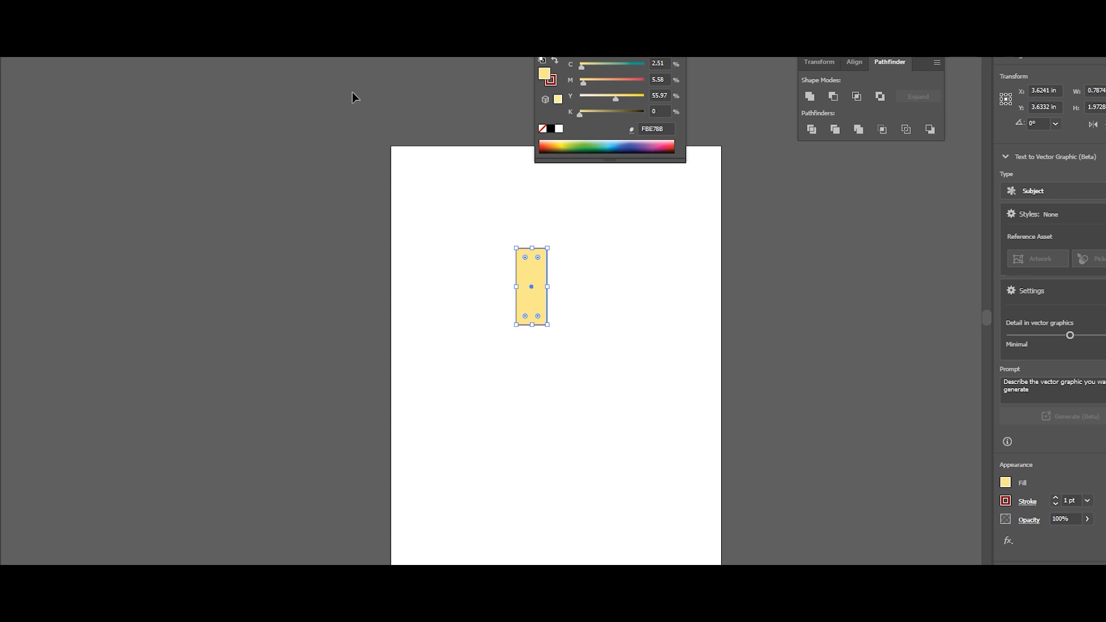
pyautogui.hotkey('ctrl', 'r')
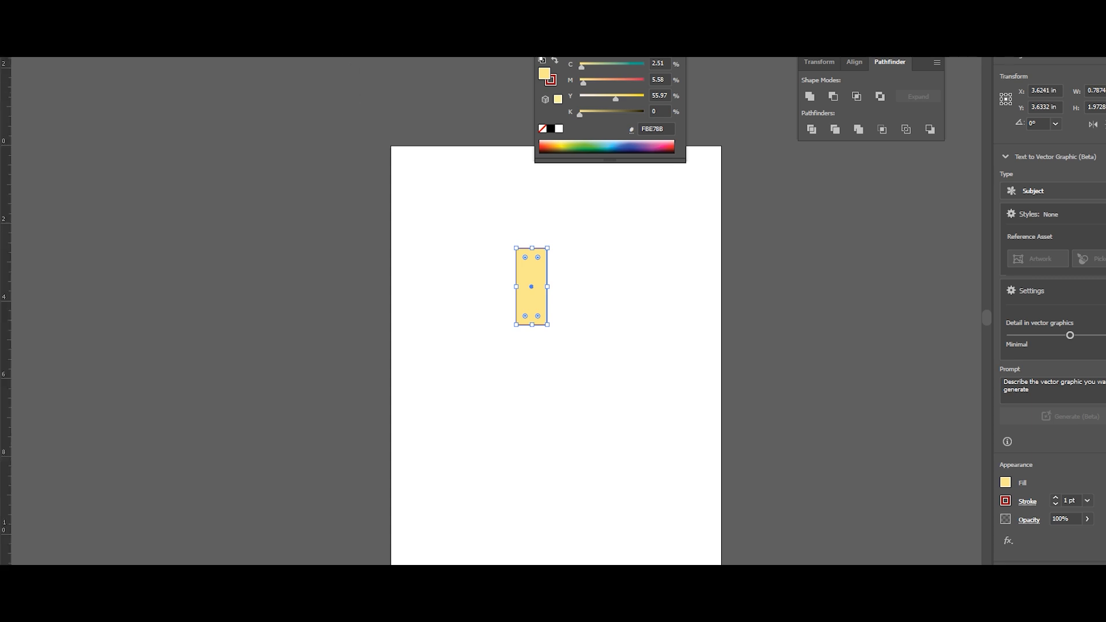
# - Switch the ruler units to centimeters and set the document units to millimeters in Document Setup
pyautogui.rightClick(349, 67)
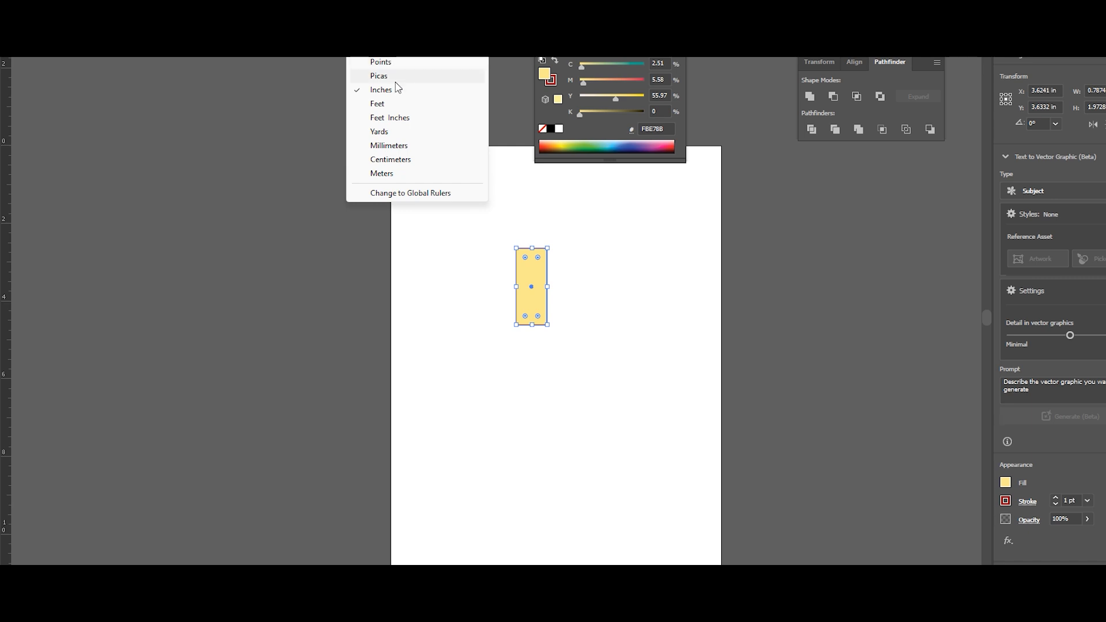
pyautogui.click(404, 160)
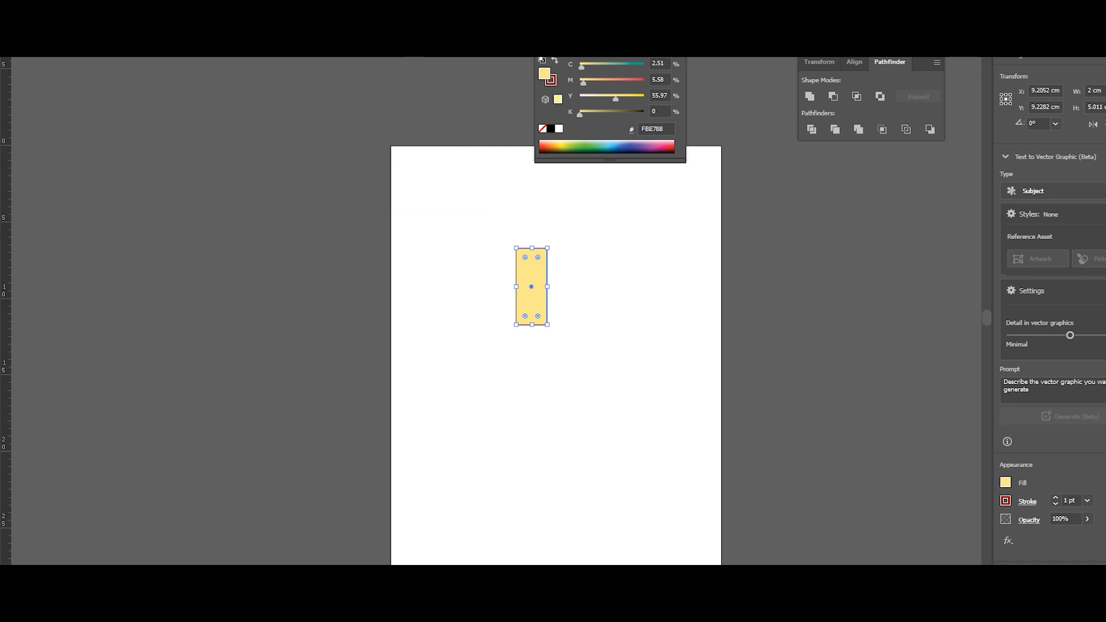
pyautogui.hotkey('alt', 'f')
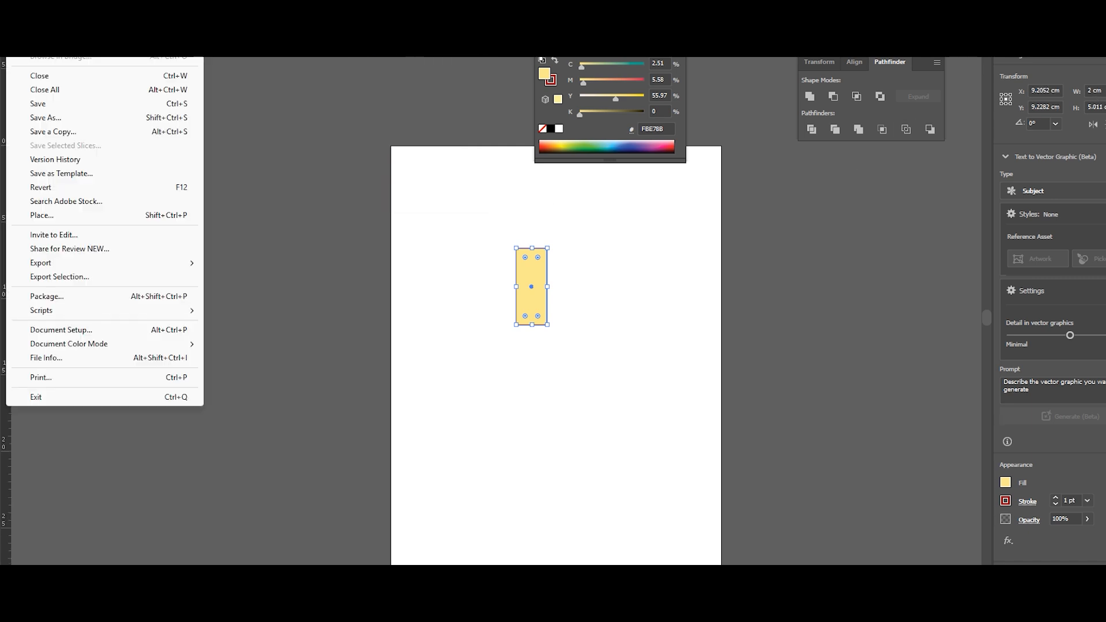
pyautogui.click(64, 326)
pyautogui.click(484, 197)
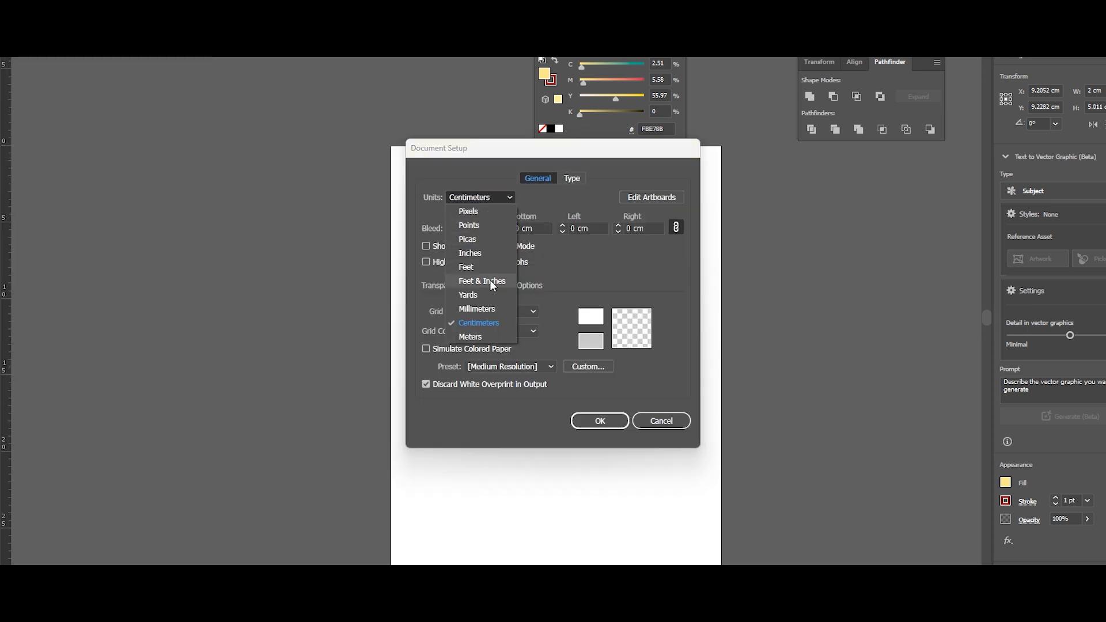
pyautogui.click(482, 307)
pyautogui.click(611, 414)
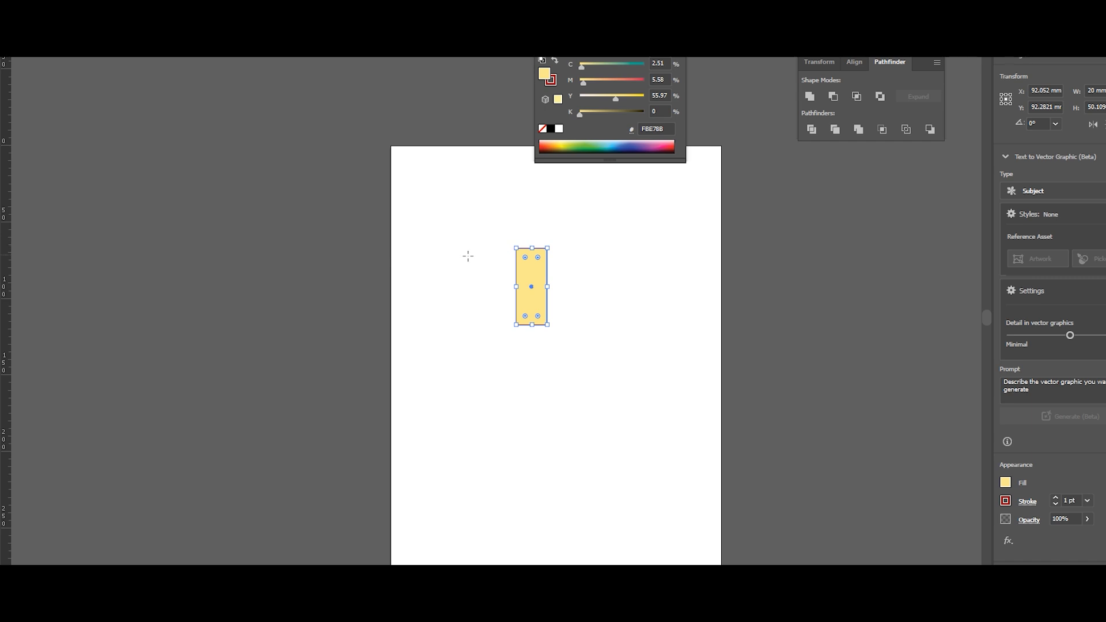
# - Hide and show the rulers, and switch the ruler units from points to inches and finally to yards
pyautogui.hotkey('ctrl', 'r')
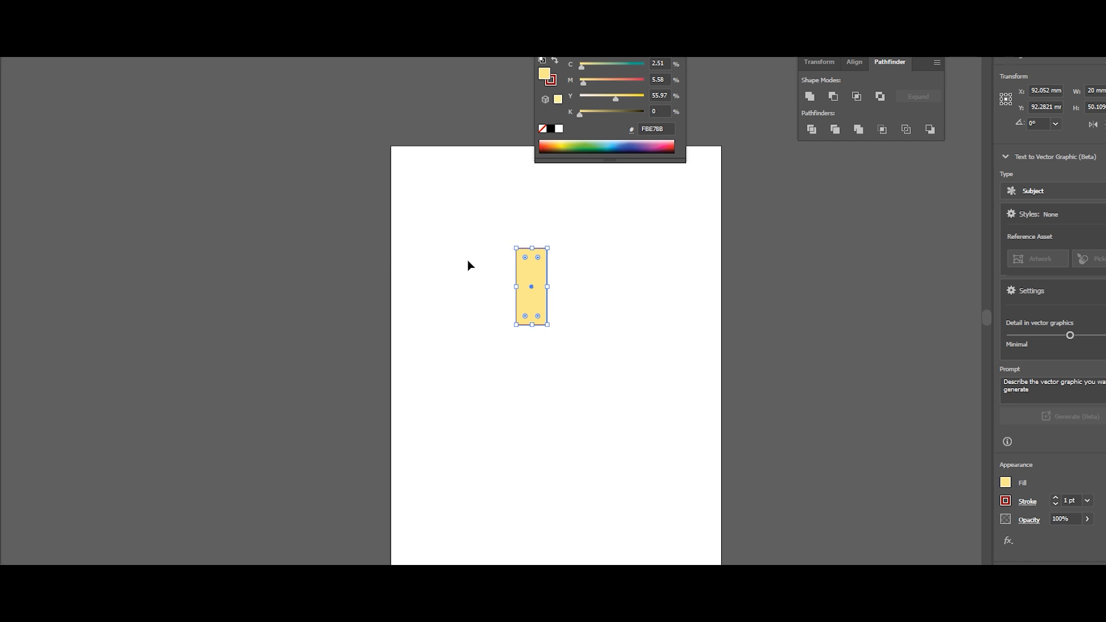
pyautogui.hotkey('ctrl', 'r')
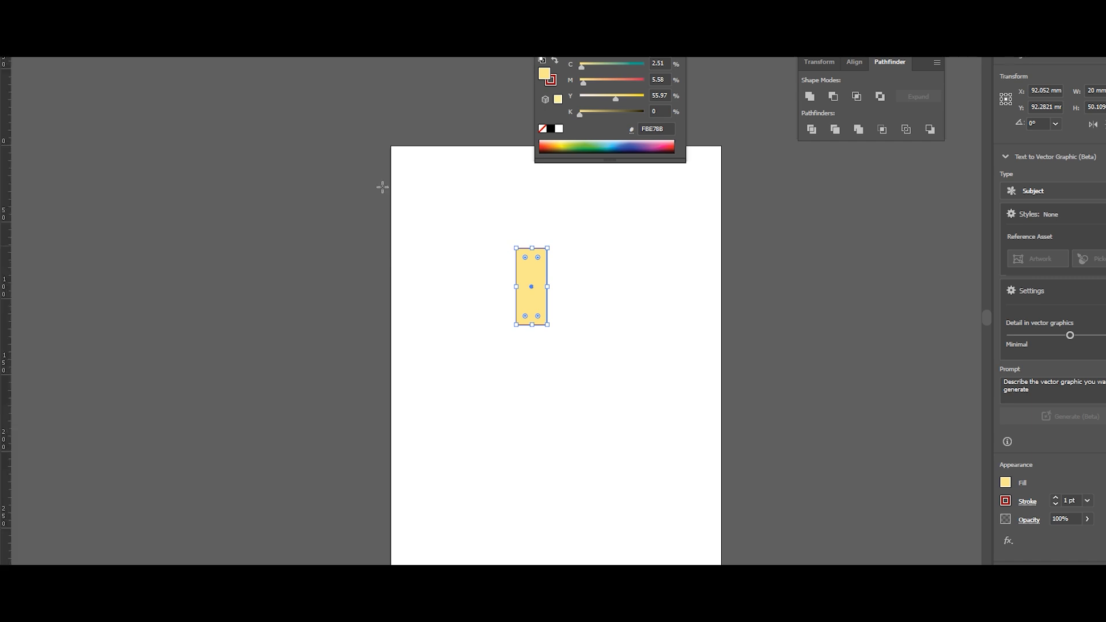
pyautogui.rightClick(339, 47)
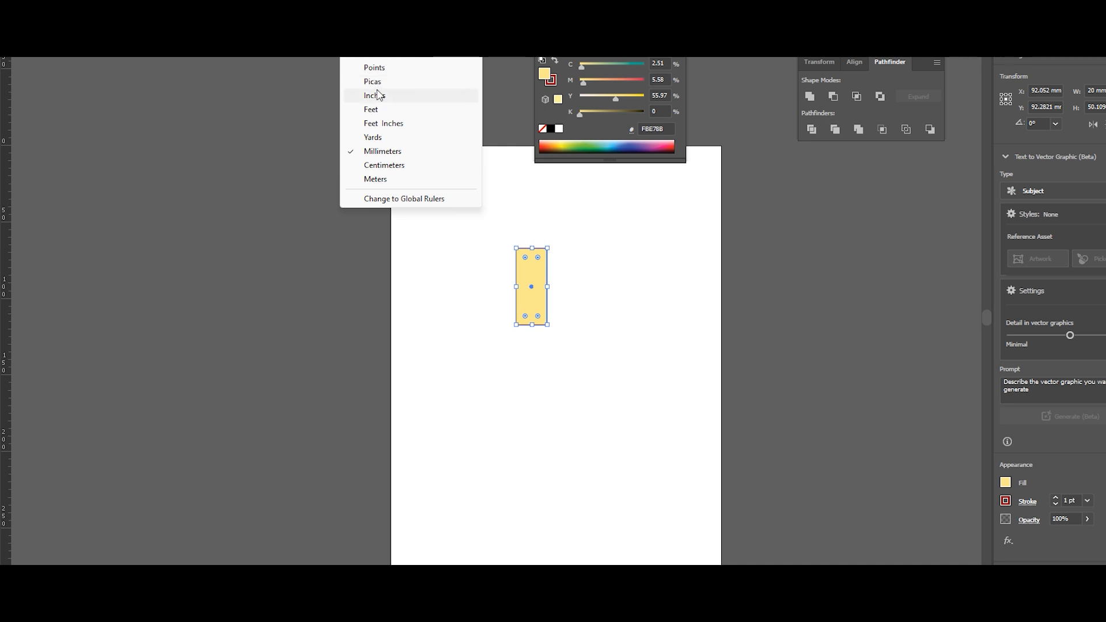
pyautogui.click(375, 68)
pyautogui.rightClick(377, 56)
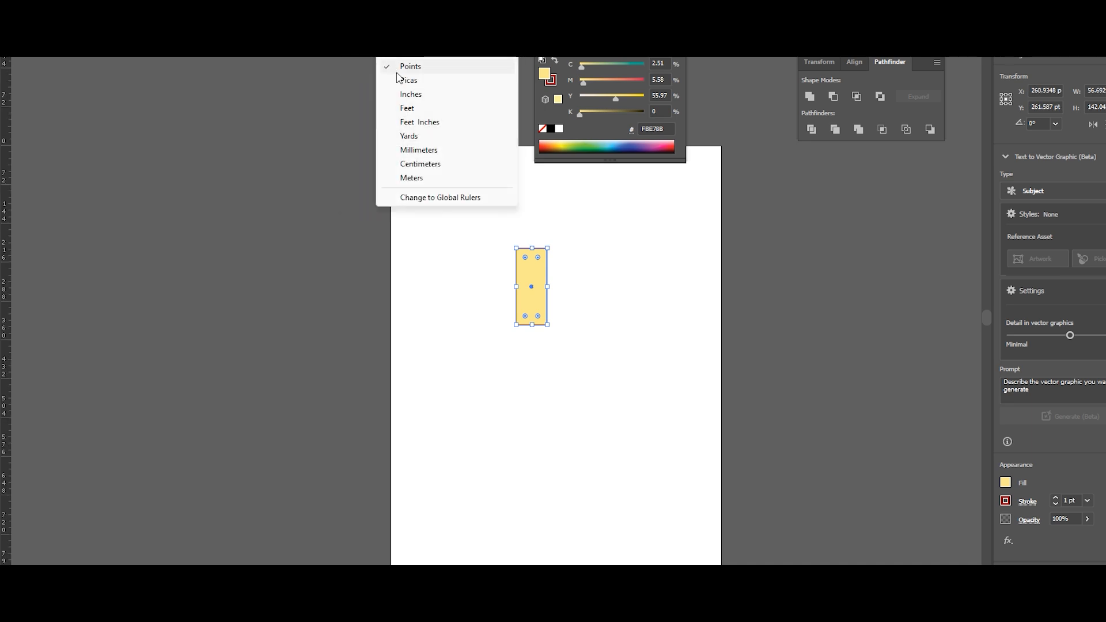
pyautogui.click(419, 97)
pyautogui.rightClick(384, 55)
pyautogui.click(414, 137)
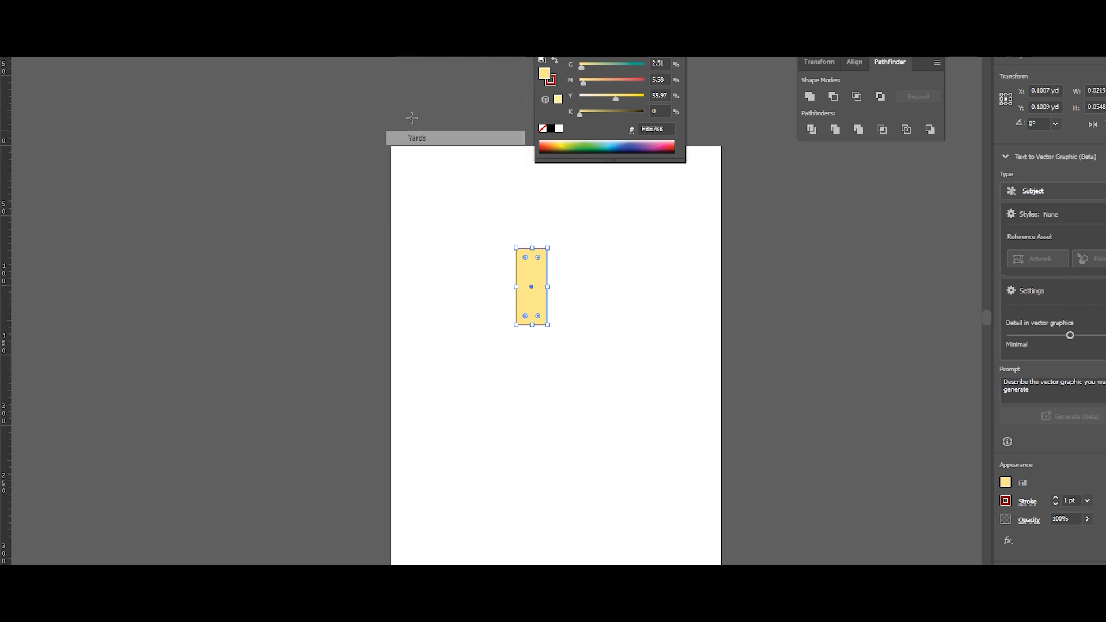
pyautogui.rightClick(370, 45)
pyautogui.click(381, 58)
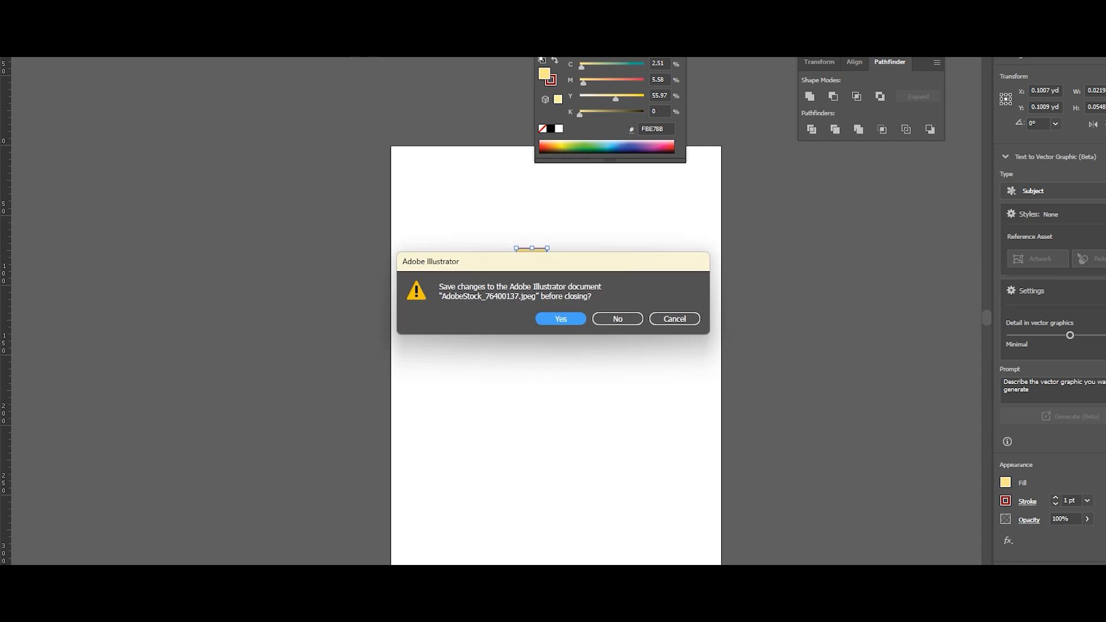
pyautogui.click(668, 320)
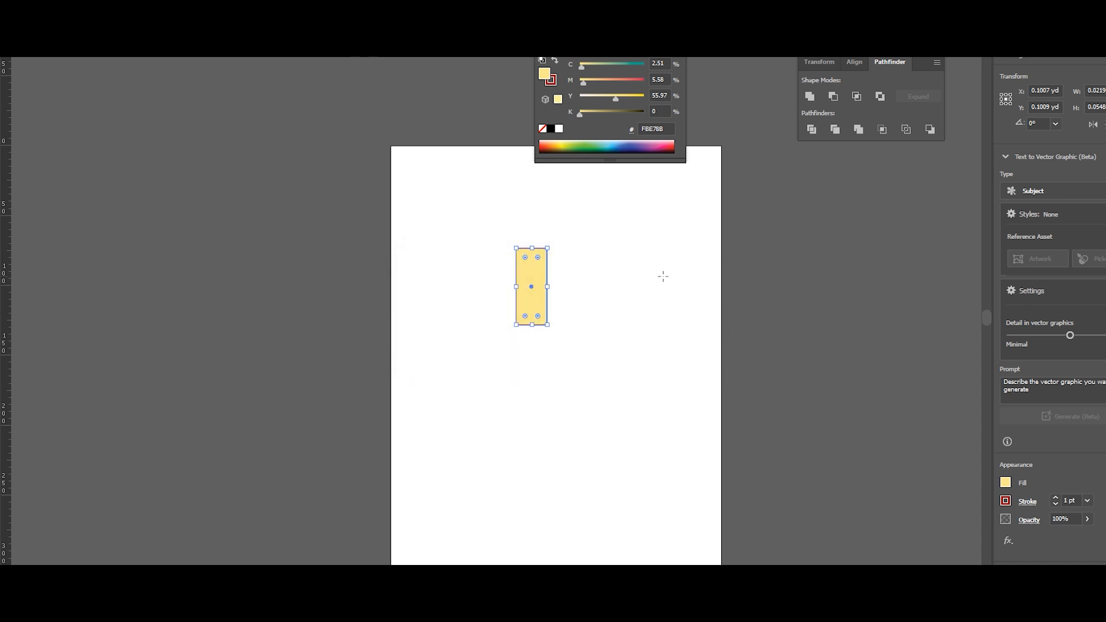